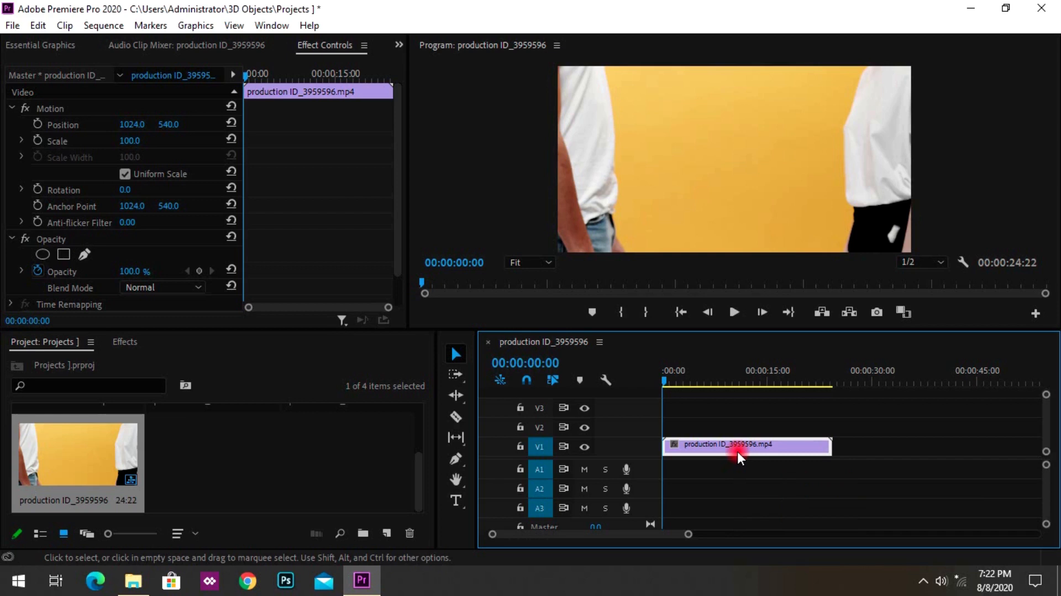
Step: Open the Lumetri Color controls for the production ID_3959596.mp4 clip
{"action": "left_click", "coordinate": [398, 45]}
{"action": "left_click", "coordinate": [443, 83]}
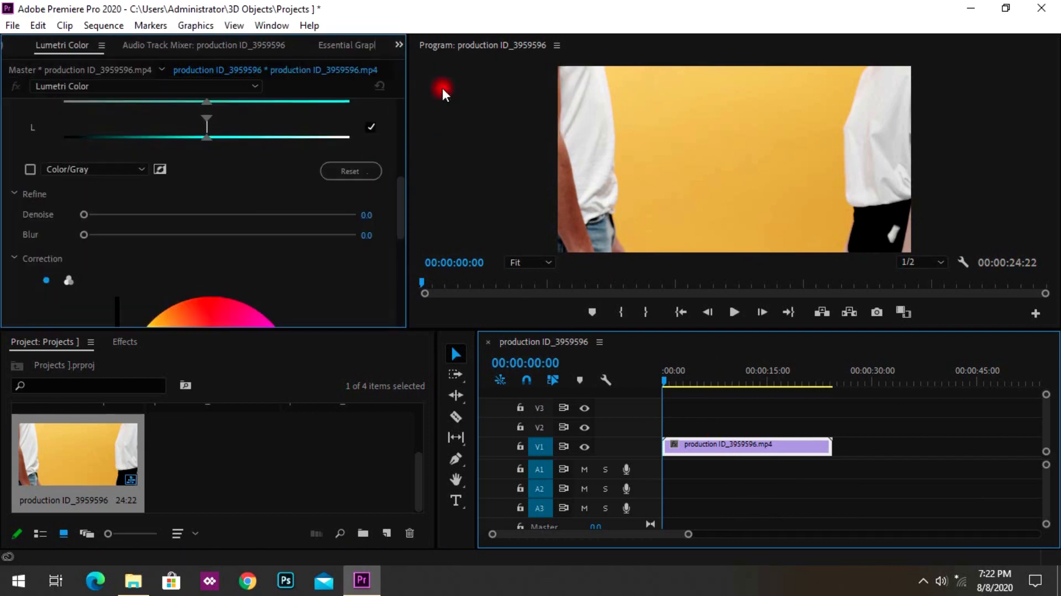
{"action": "left_click", "coordinate": [271, 25]}
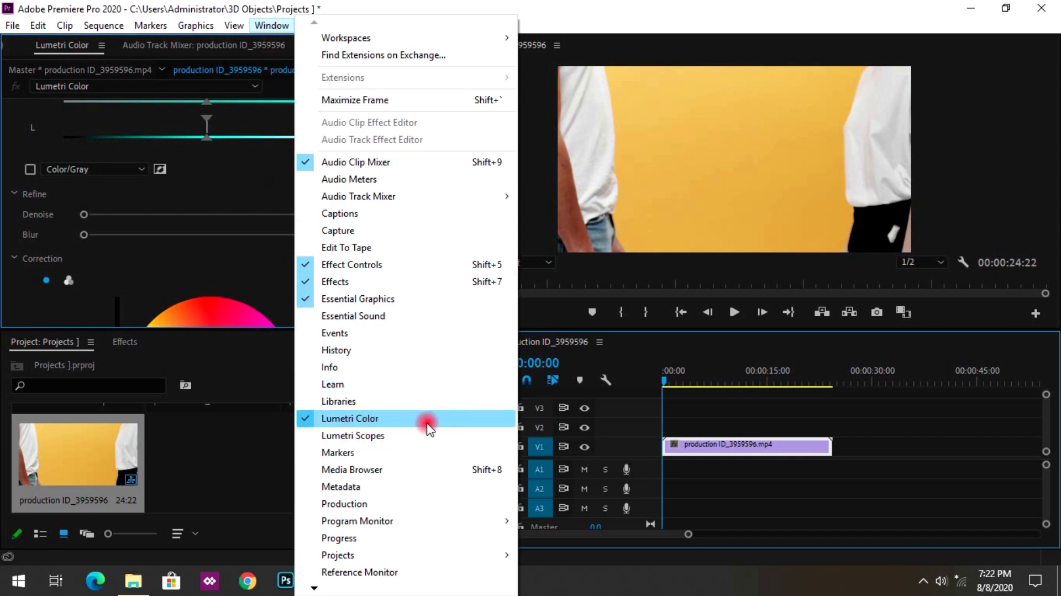
{"action": "left_click", "coordinate": [214, 194]}
{"action": "scroll", "coordinate": [243, 211], "scroll_direction": "up", "scroll_amount": 5}
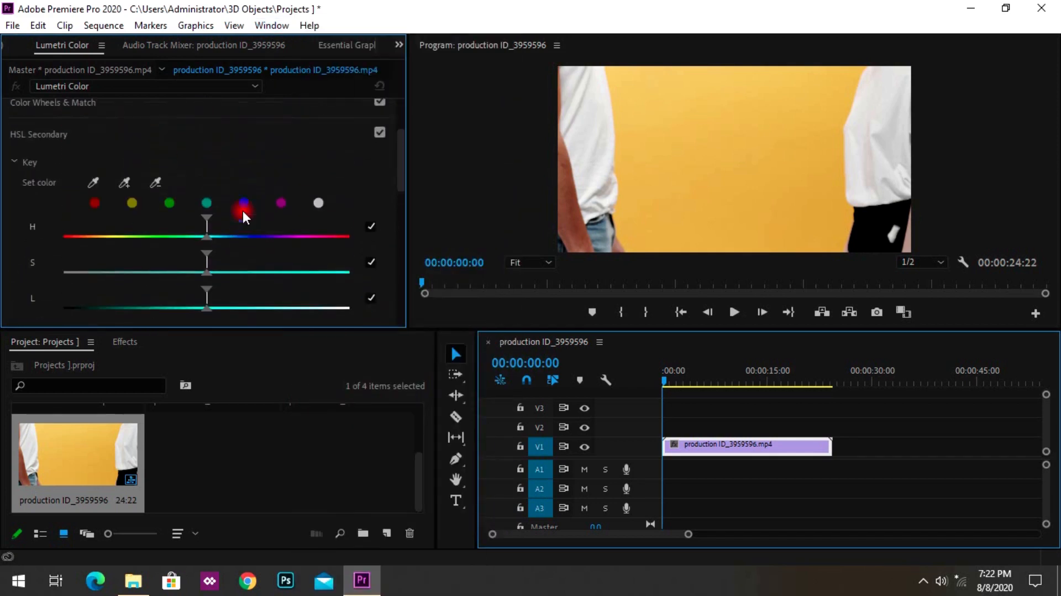
{"action": "scroll", "coordinate": [237, 180], "scroll_direction": "up", "scroll_amount": 4}
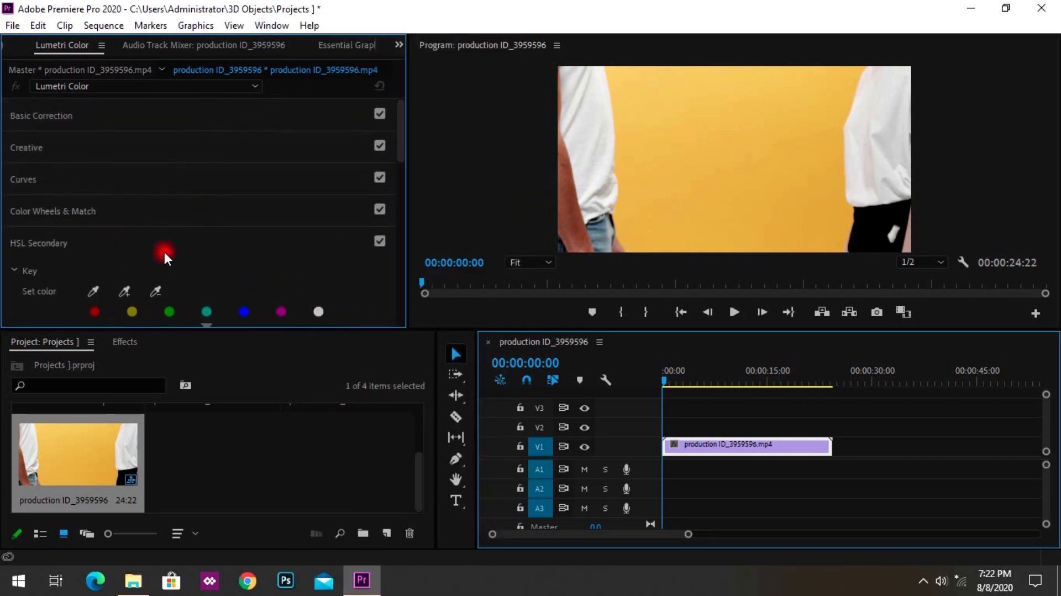
Step: Expand the HSL Secondary key settings and sample the yellow background between the two people as the key colour
{"action": "left_click", "coordinate": [99, 231]}
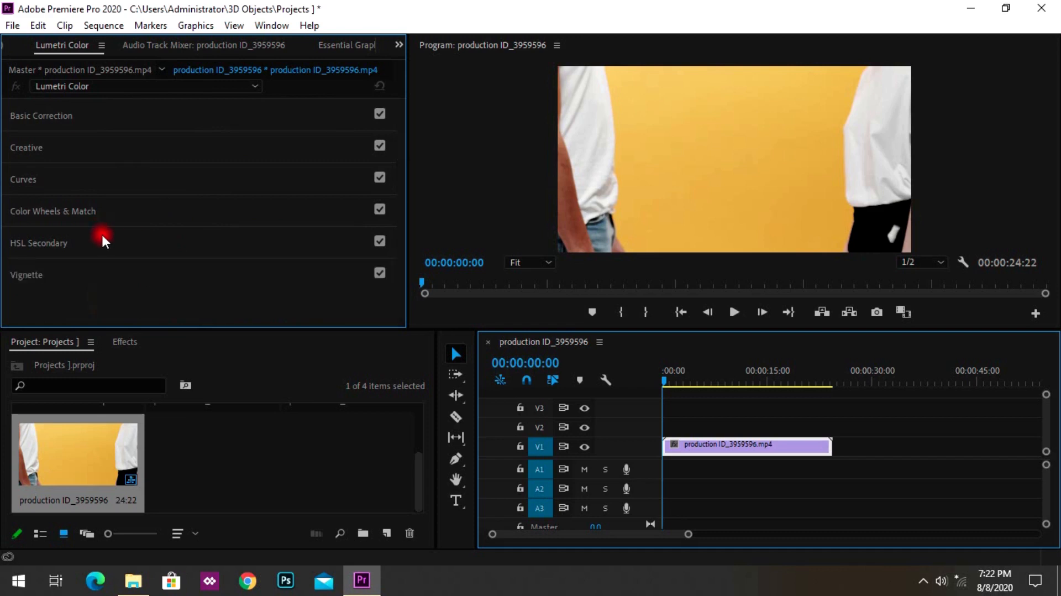
{"action": "left_click", "coordinate": [101, 233]}
{"action": "scroll", "coordinate": [102, 238], "scroll_direction": "down", "scroll_amount": 3}
{"action": "scroll", "coordinate": [334, 228], "scroll_direction": "down", "scroll_amount": 2}
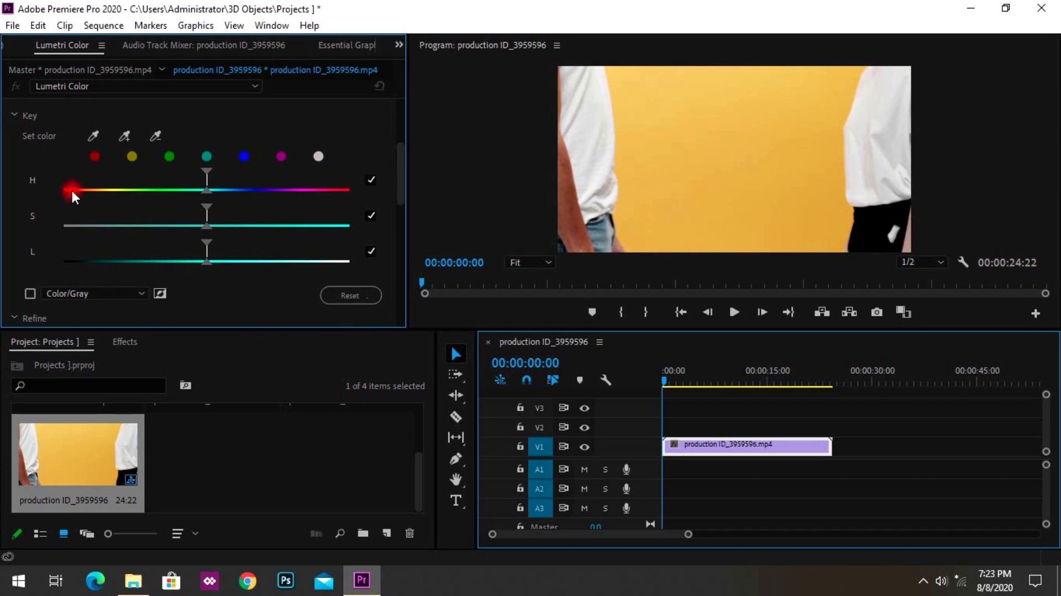
{"action": "left_click", "coordinate": [96, 135]}
{"action": "left_click", "coordinate": [744, 156]}
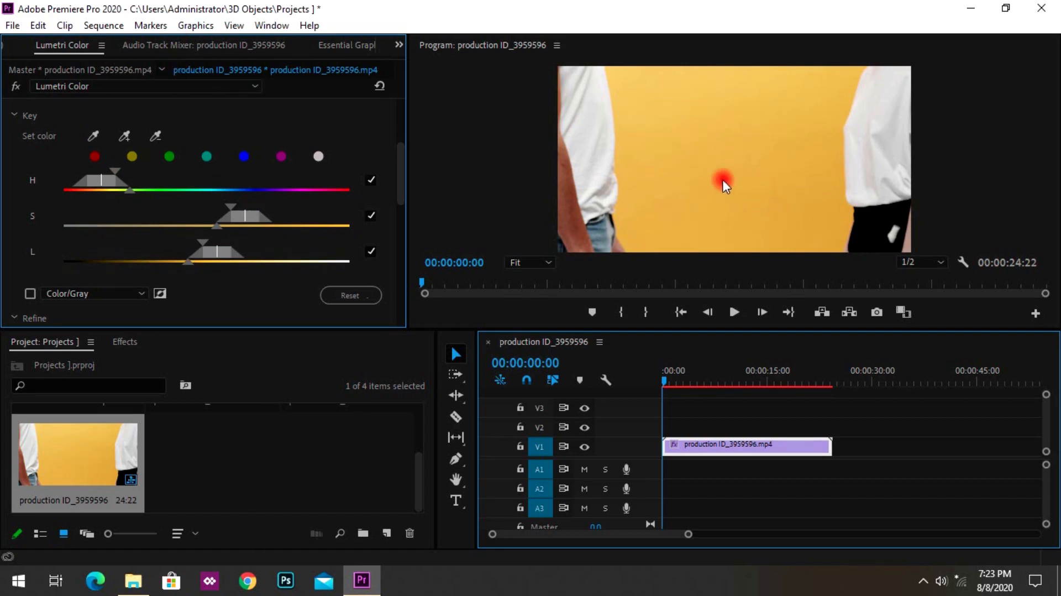
Step: Show the HSL Secondary key mask in Color/Gray mode and invert it
{"action": "key", "text": "space"}
{"action": "scroll", "coordinate": [330, 194], "scroll_direction": "down", "scroll_amount": 3}
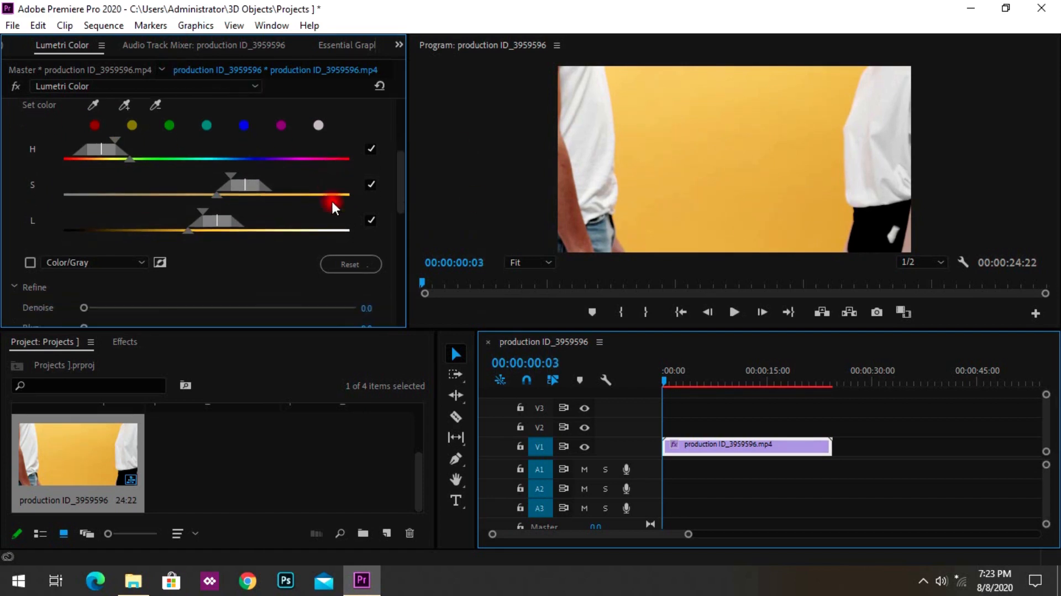
{"action": "left_click", "coordinate": [29, 232]}
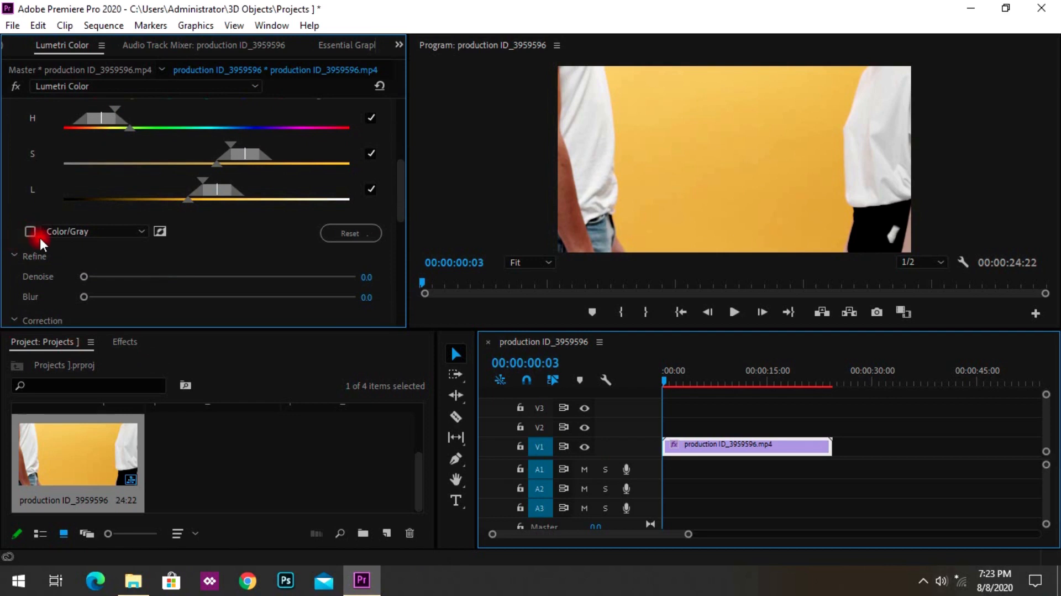
{"action": "left_click", "coordinate": [30, 231]}
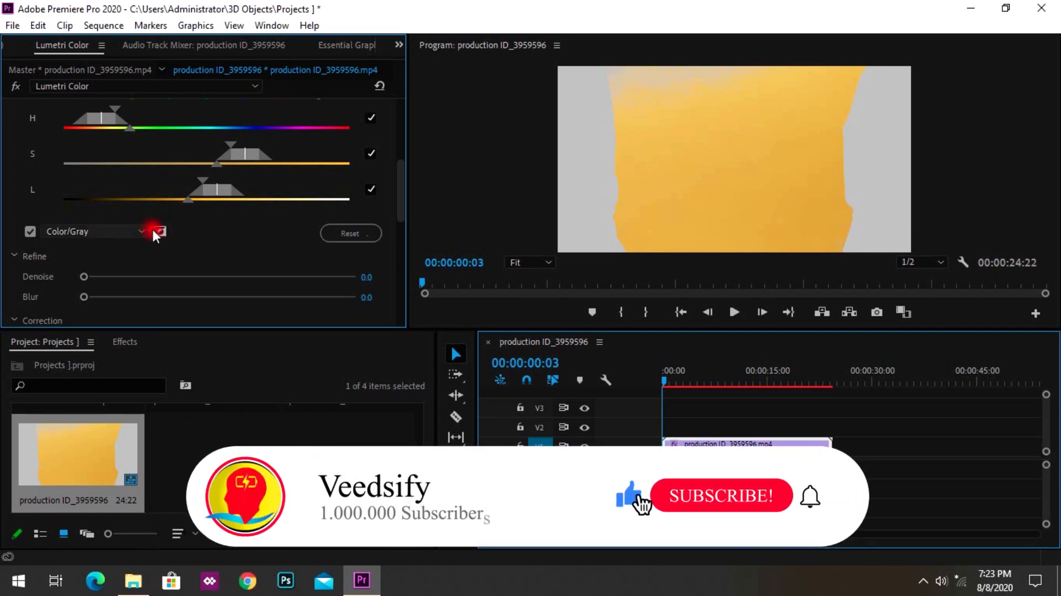
{"action": "left_click", "coordinate": [160, 232]}
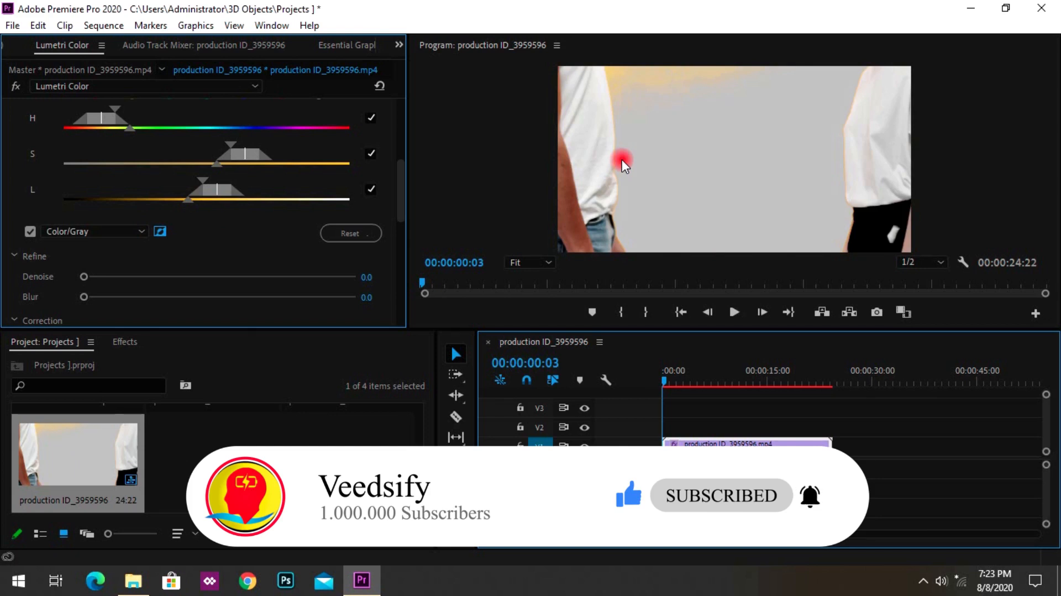
Step: Preview the inverted key mask as White/Black, and set its display mode to Color/Black
{"action": "scroll", "coordinate": [164, 190], "scroll_direction": "up", "scroll_amount": 2}
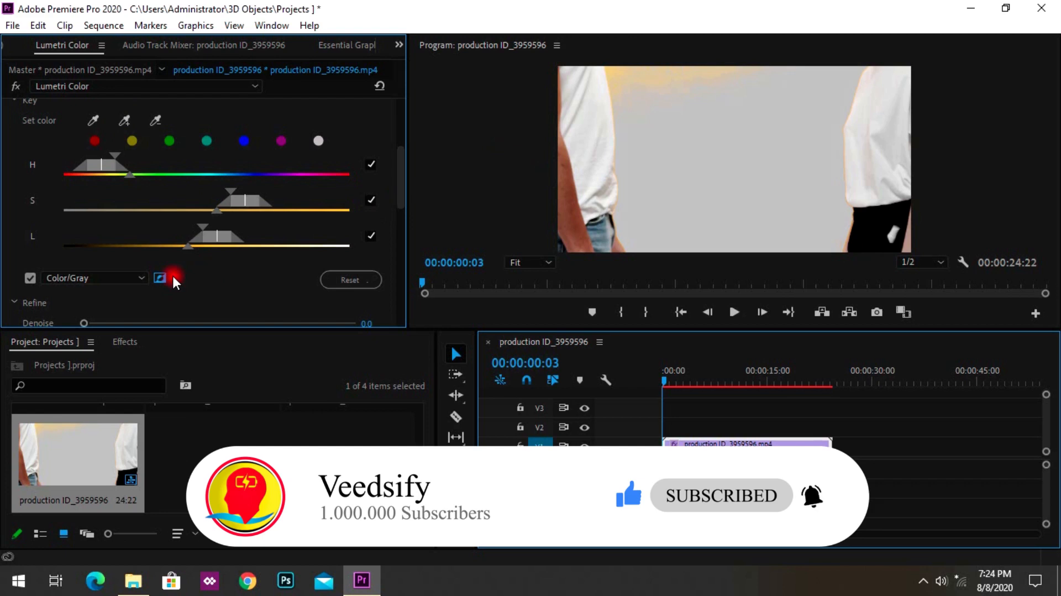
{"action": "left_click", "coordinate": [125, 278]}
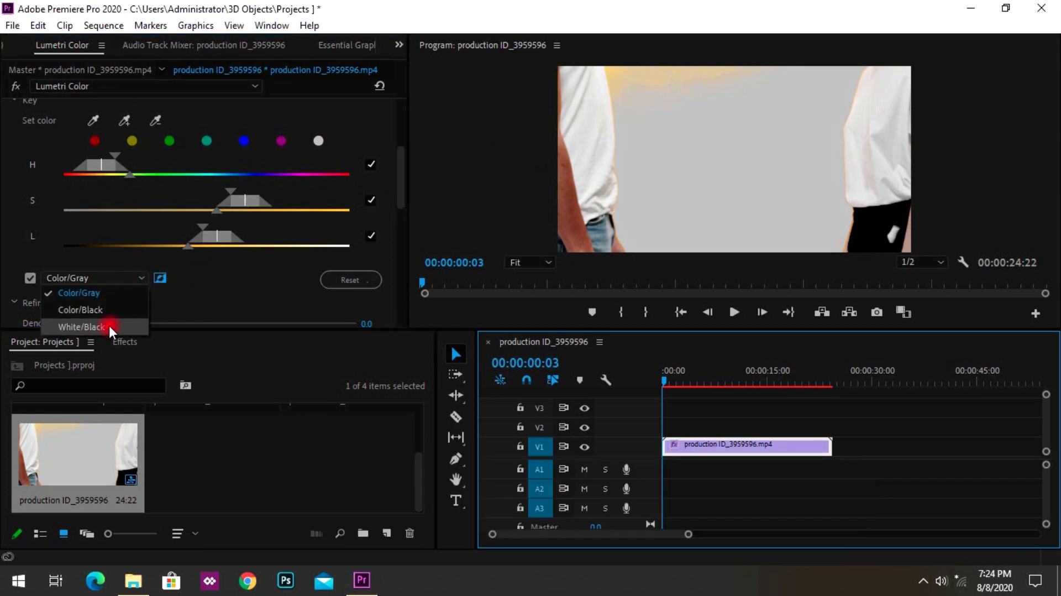
{"action": "left_click", "coordinate": [109, 326]}
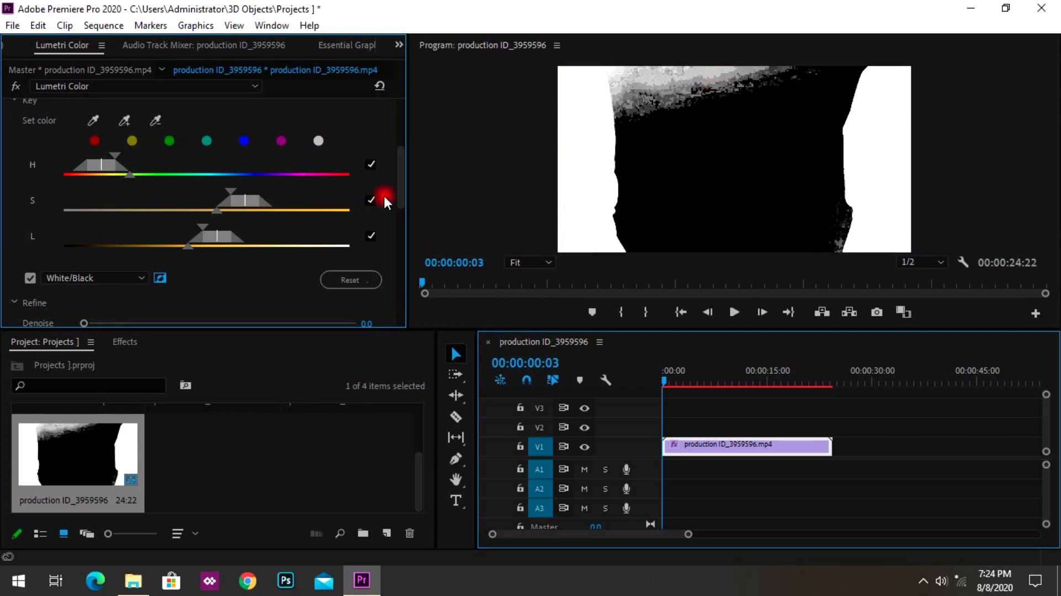
{"action": "left_click", "coordinate": [72, 273]}
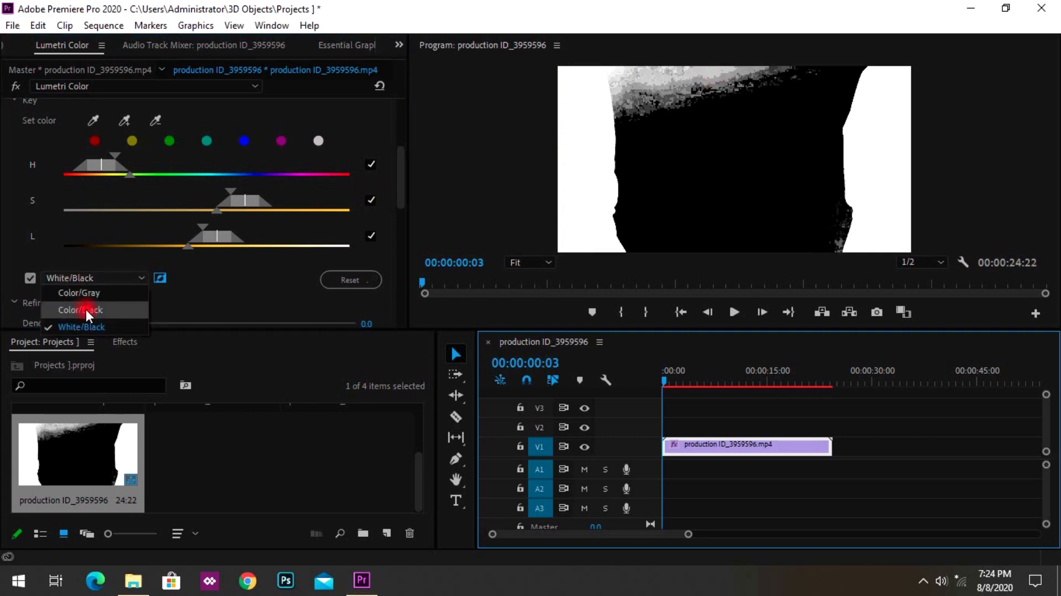
{"action": "left_click", "coordinate": [85, 309]}
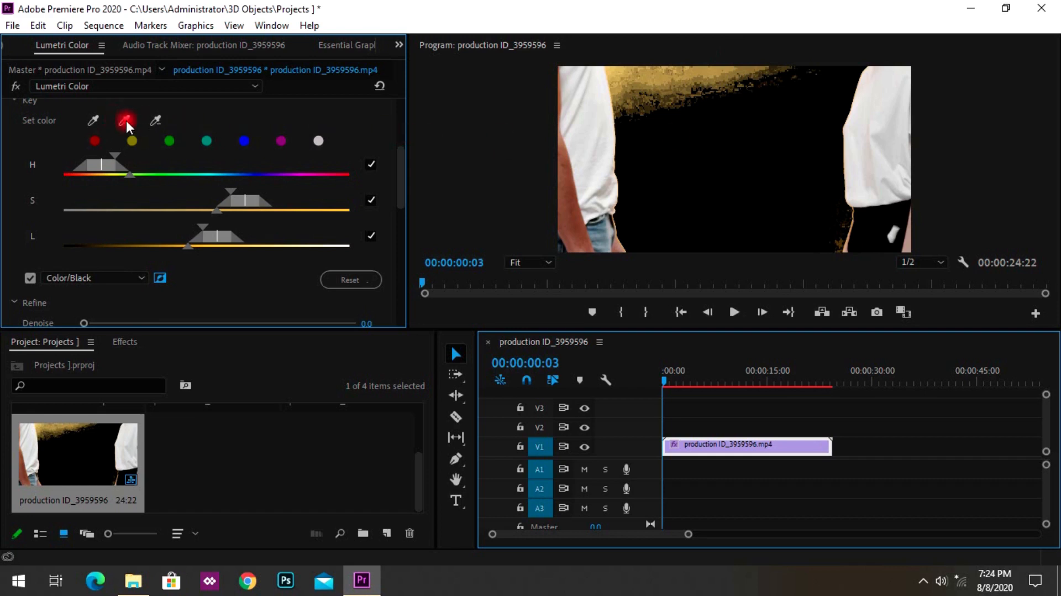
Step: Add the leftover yellow areas along the frame's upper edge and by the right person's waist to the key, and turn off the mask preview
{"action": "left_click_drag", "start_coordinate": [126, 120], "coordinate": [708, 71]}
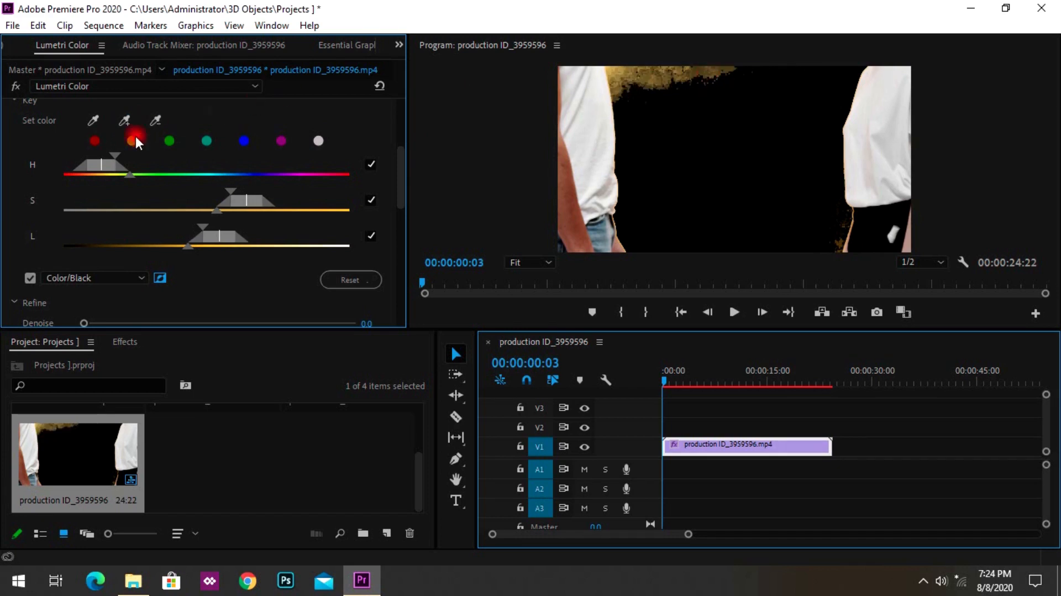
{"action": "left_click_drag", "start_coordinate": [123, 121], "coordinate": [615, 73]}
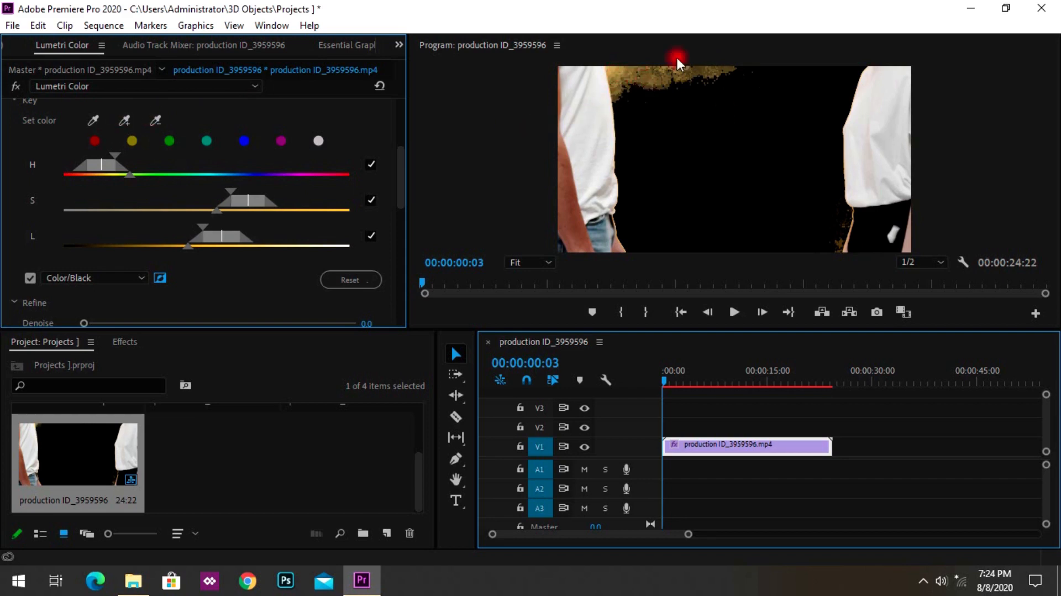
{"action": "left_click_drag", "start_coordinate": [122, 120], "coordinate": [612, 73]}
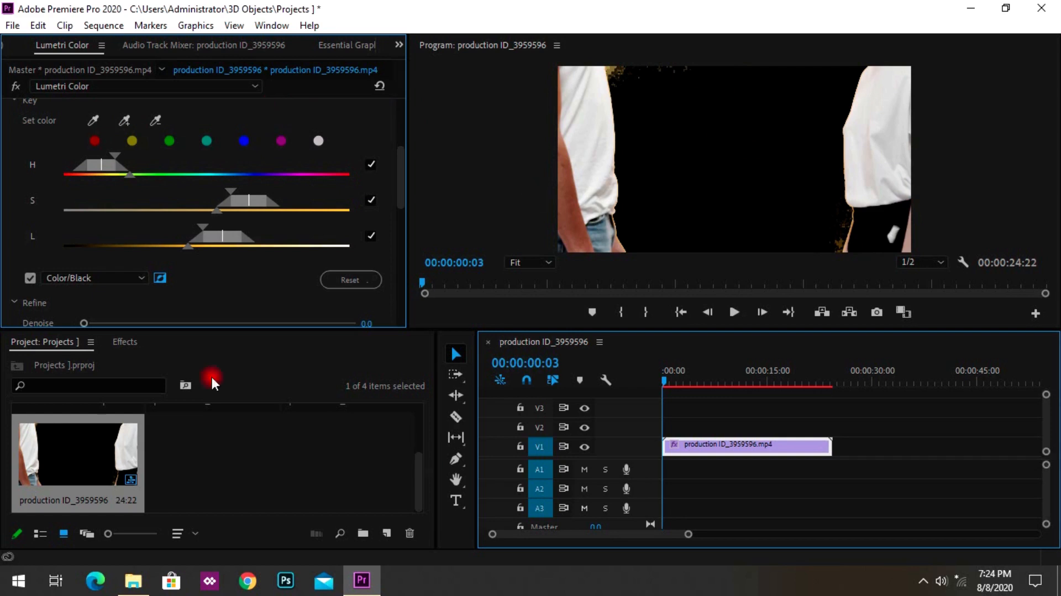
{"action": "left_click", "coordinate": [124, 119]}
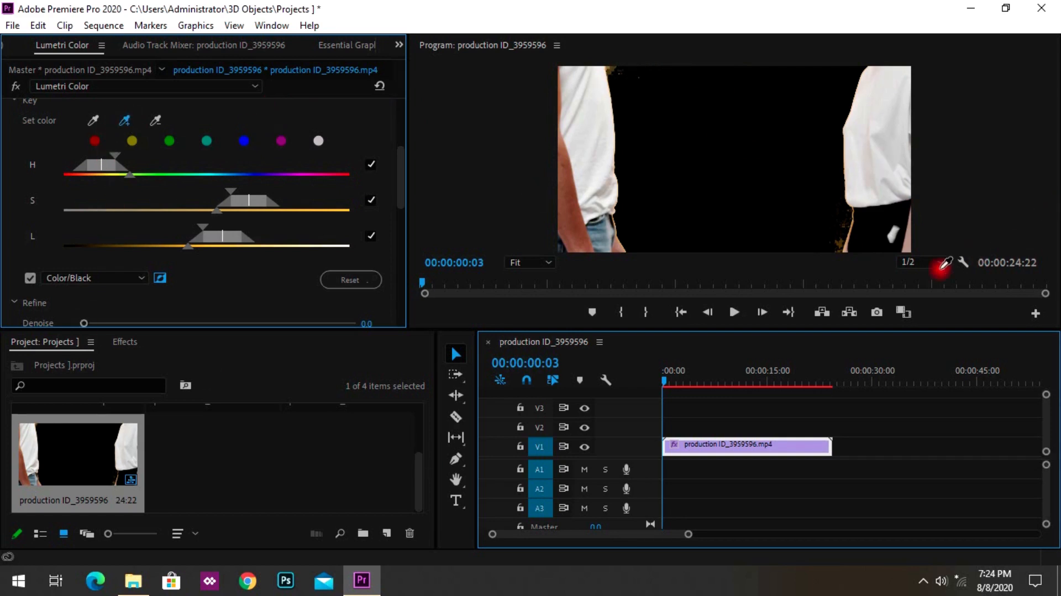
{"action": "left_click_drag", "start_coordinate": [941, 266], "coordinate": [843, 240]}
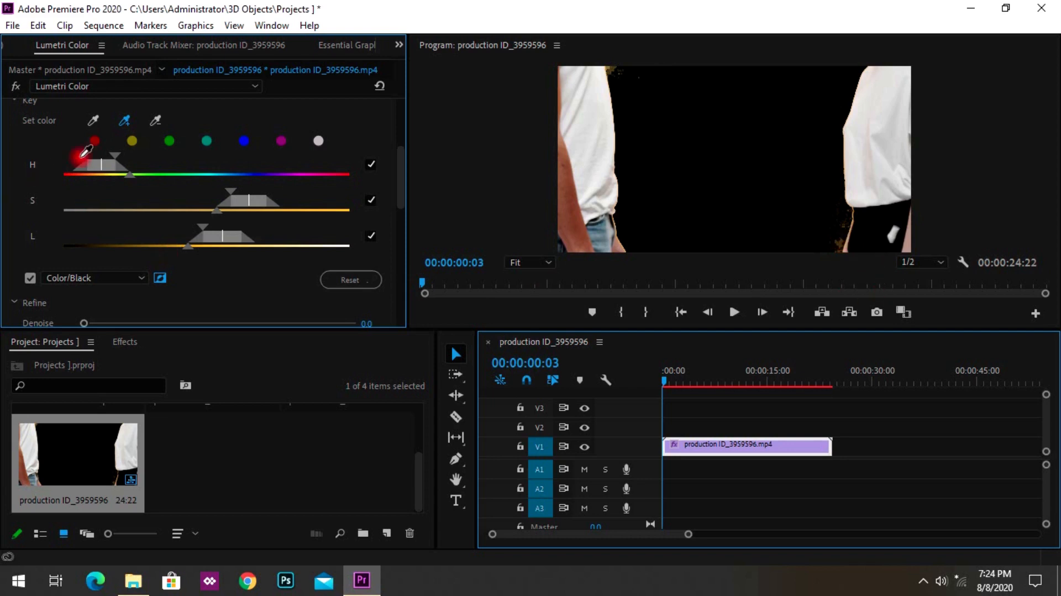
{"action": "left_click_drag", "start_coordinate": [851, 319], "coordinate": [839, 246]}
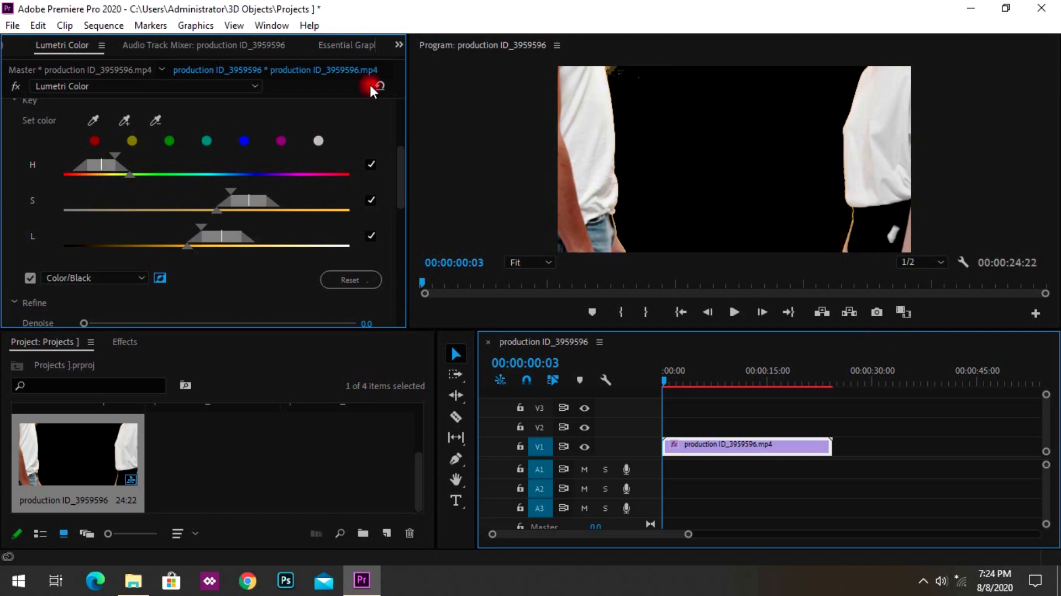
{"action": "left_click_drag", "start_coordinate": [125, 115], "coordinate": [647, 80]}
{"action": "left_click_drag", "start_coordinate": [128, 122], "coordinate": [610, 70]}
{"action": "left_click", "coordinate": [32, 279]}
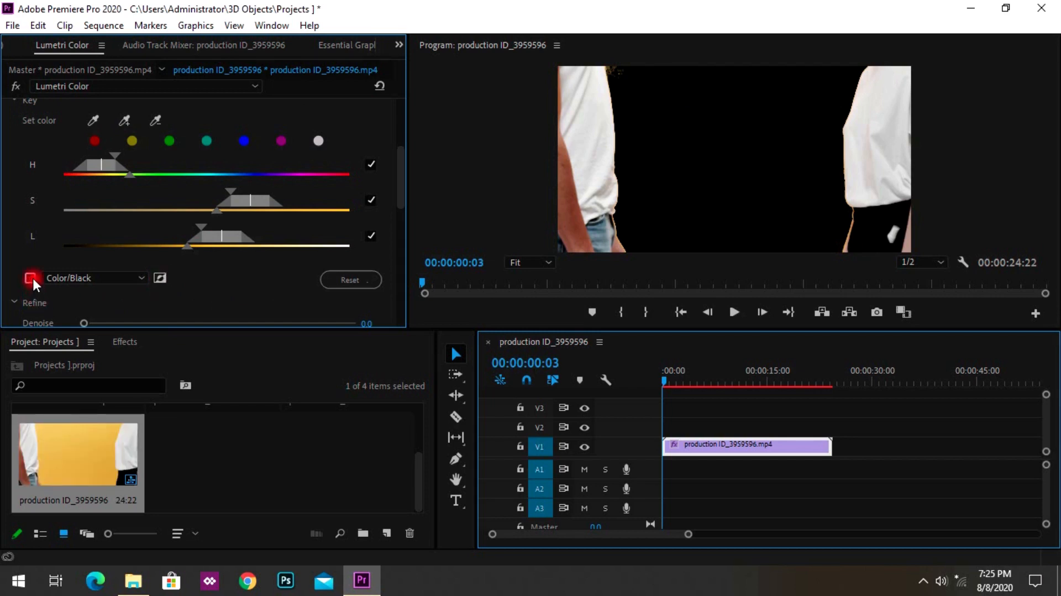
Step: In the HSL Secondary correction, set Tint to -100 and Temperature to 10.5 for the keyed background
{"action": "scroll", "coordinate": [310, 230], "scroll_direction": "down", "scroll_amount": 5}
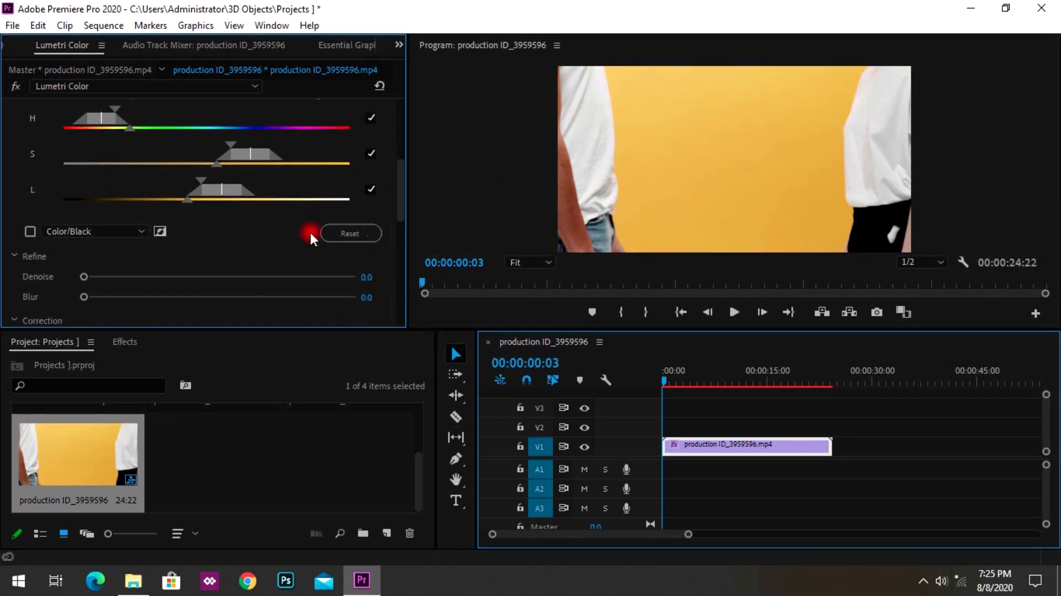
{"action": "scroll", "coordinate": [310, 230], "scroll_direction": "down", "scroll_amount": 5}
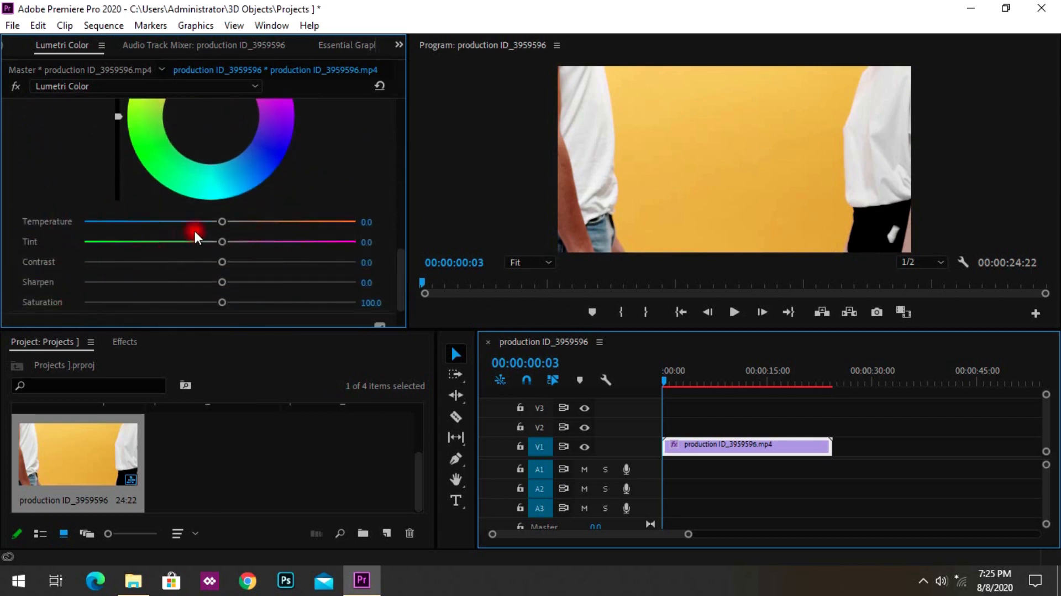
{"action": "scroll", "coordinate": [195, 230], "scroll_direction": "down", "scroll_amount": 2}
{"action": "scroll", "coordinate": [194, 229], "scroll_direction": "up", "scroll_amount": 1}
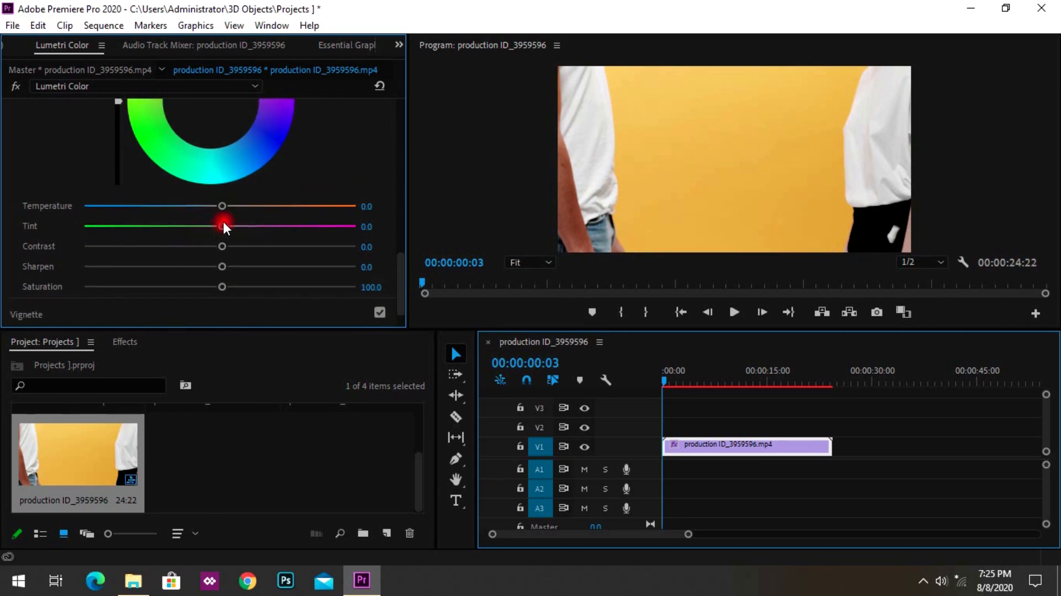
{"action": "left_click_drag", "start_coordinate": [220, 227], "coordinate": [61, 218]}
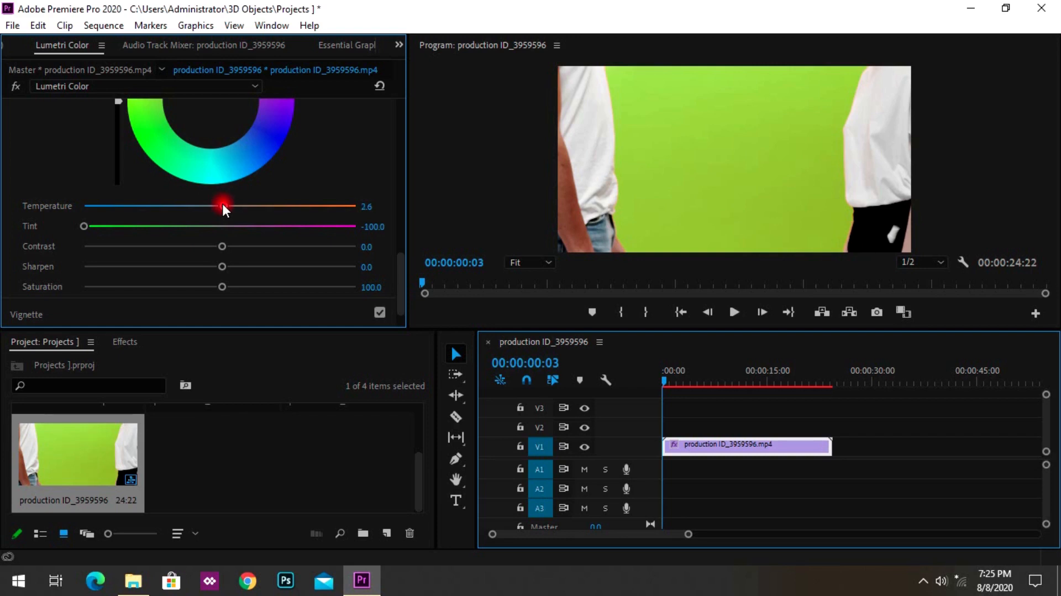
{"action": "left_click_drag", "start_coordinate": [227, 209], "coordinate": [239, 208]}
{"action": "left_click_drag", "start_coordinate": [235, 199], "coordinate": [233, 201]}
Step: Set the keyed background's Contrast to 100, Saturation to 143.6 and Sharpen to -70.9
{"action": "left_click_drag", "start_coordinate": [223, 247], "coordinate": [334, 264]}
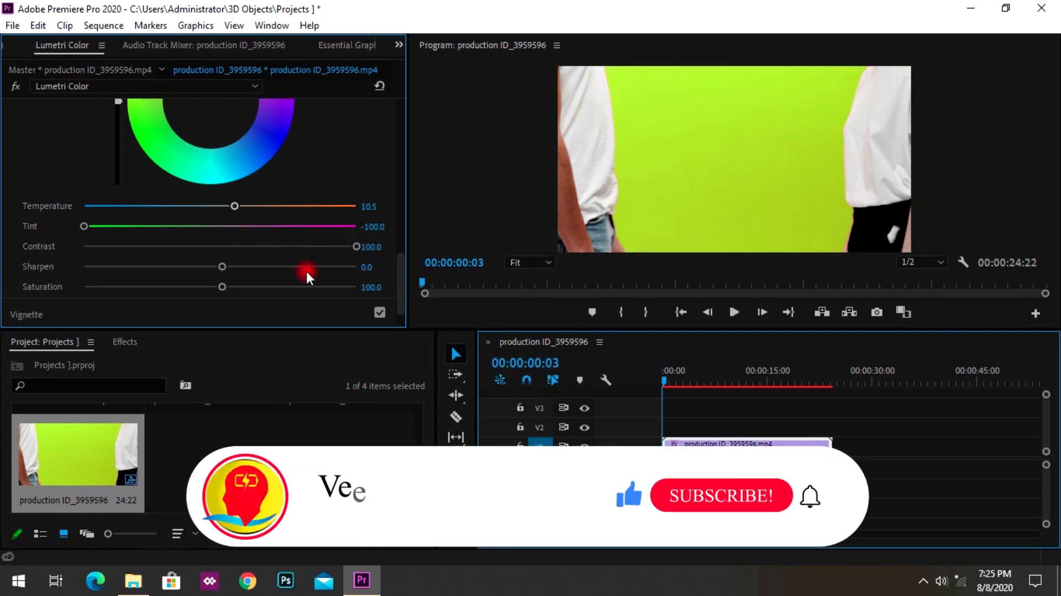
{"action": "left_click_drag", "start_coordinate": [226, 287], "coordinate": [279, 283]}
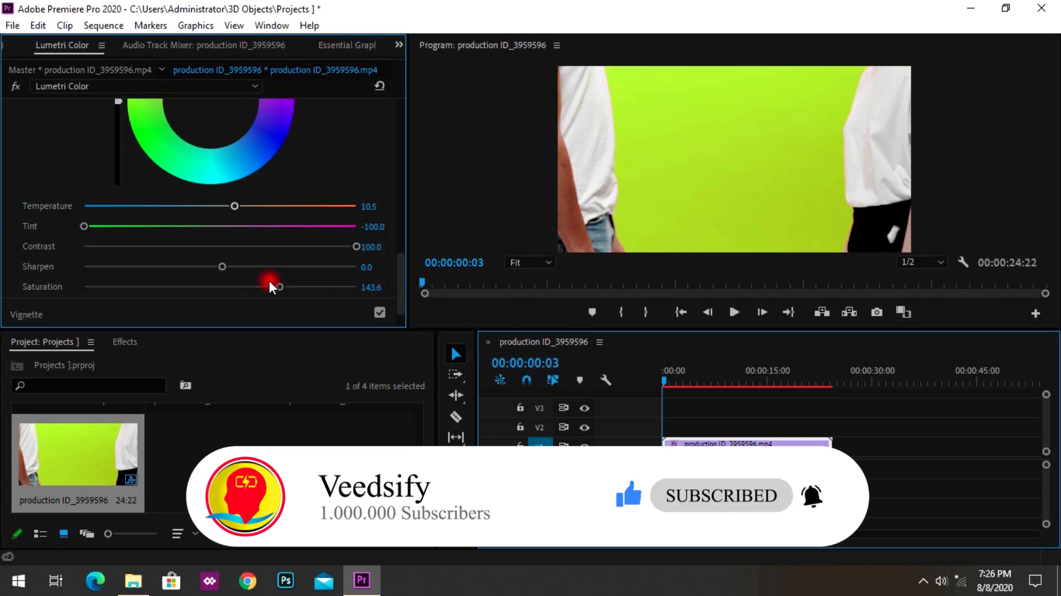
{"action": "left_click_drag", "start_coordinate": [222, 267], "coordinate": [122, 259]}
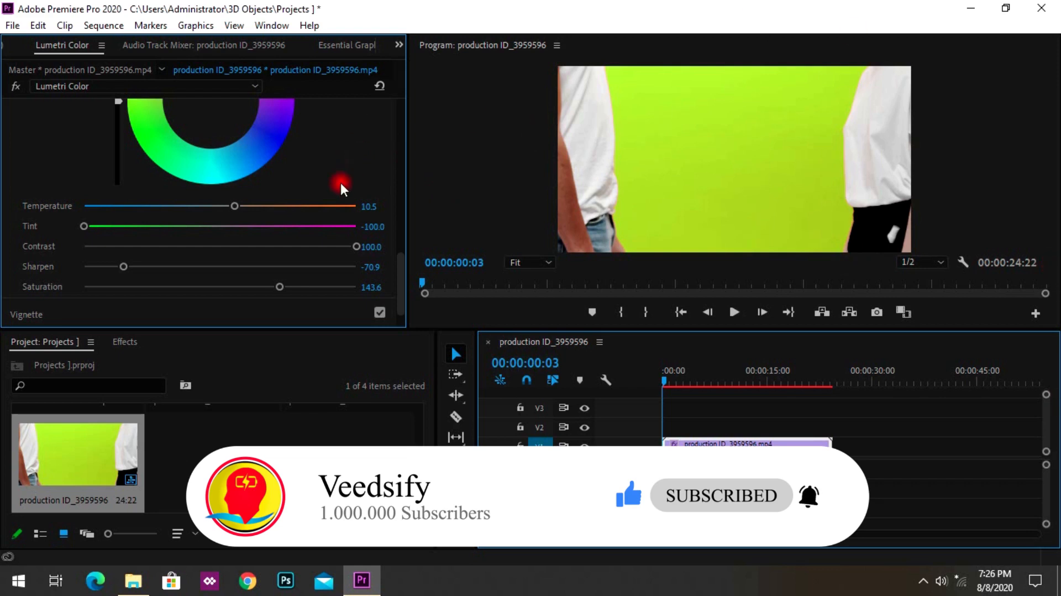
Step: Switch the correction to three-way colour wheels and shift the midtones, highlights and shadows toward green
{"action": "scroll", "coordinate": [339, 182], "scroll_direction": "up", "scroll_amount": 5}
{"action": "left_click", "coordinate": [334, 123]}
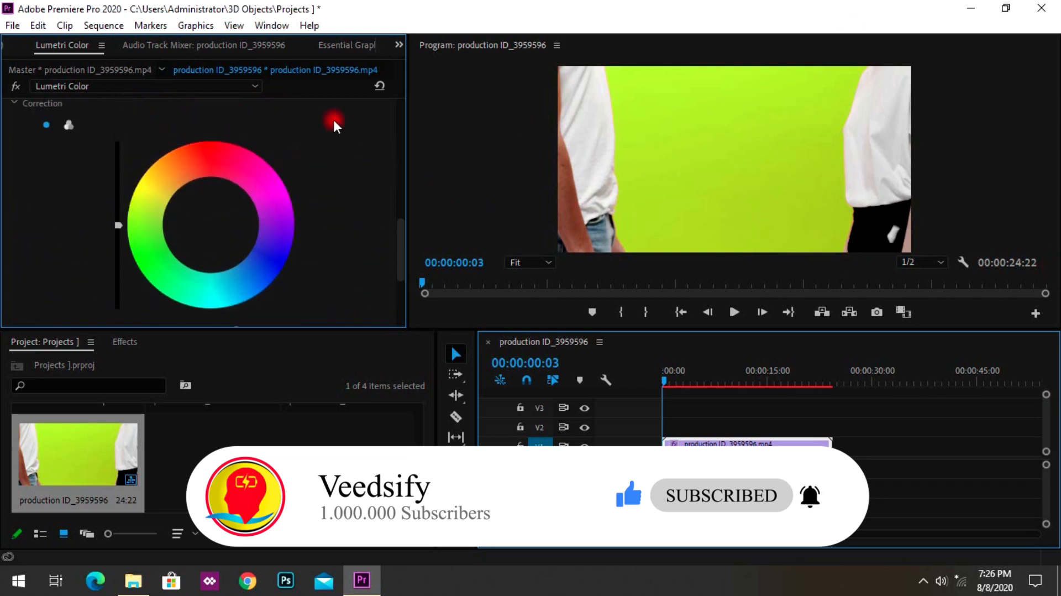
{"action": "left_click", "coordinate": [67, 125]}
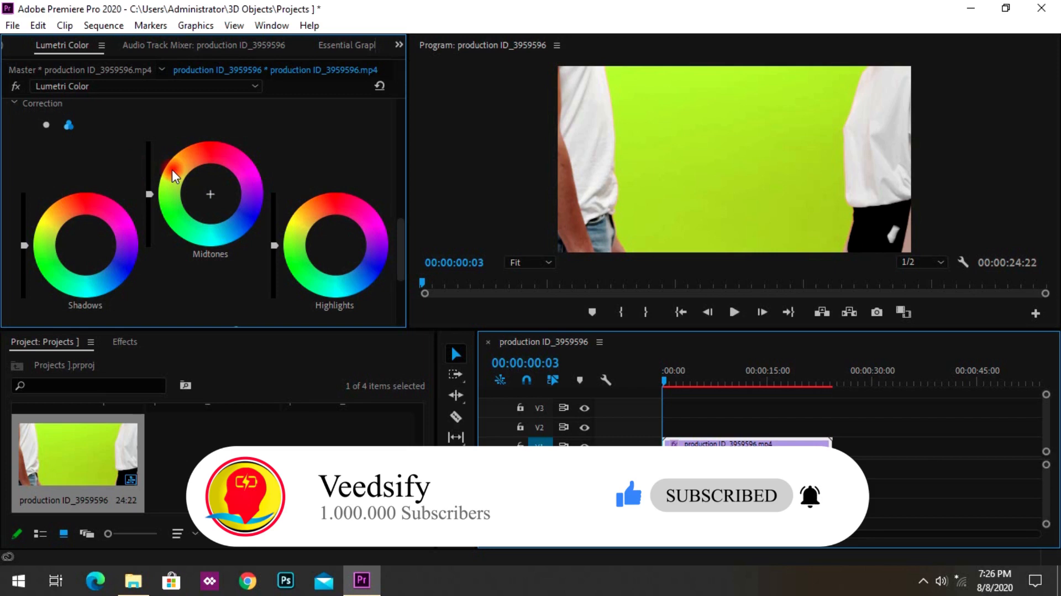
{"action": "left_click_drag", "start_coordinate": [212, 192], "coordinate": [196, 201]}
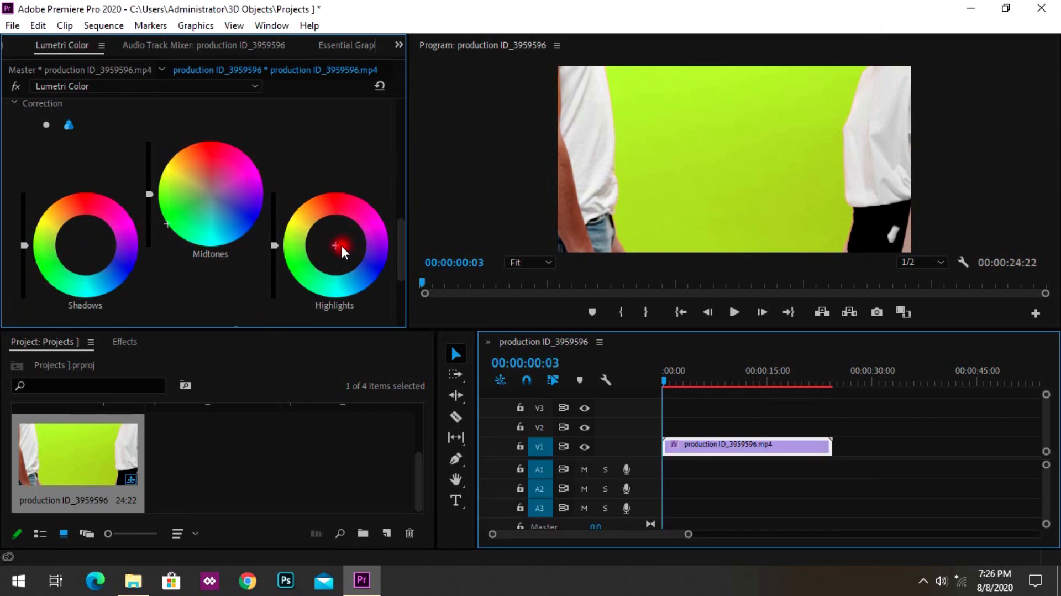
{"action": "left_click_drag", "start_coordinate": [341, 246], "coordinate": [2, 276]}
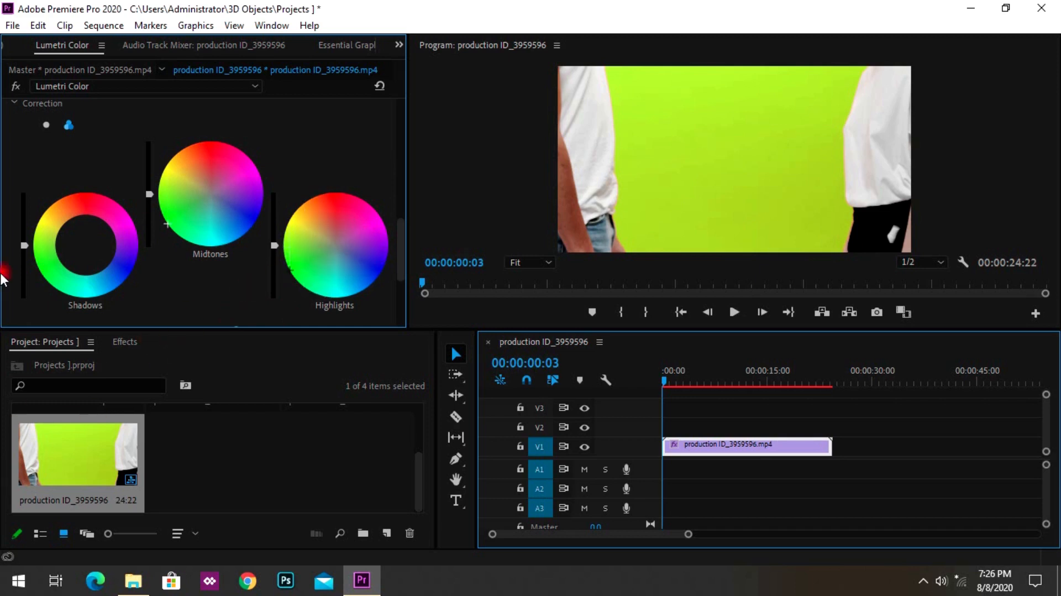
{"action": "left_click_drag", "start_coordinate": [85, 247], "coordinate": [55, 284]}
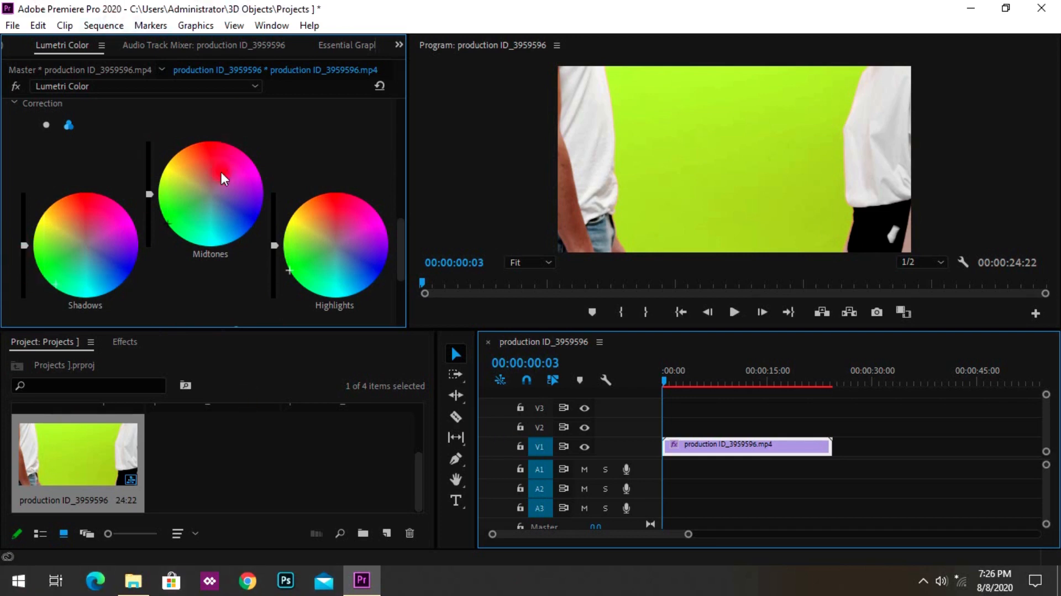
Step: Shift the shadows further toward green, raise midtone and shadow luminance to maximum, and lower highlight luminance to minimum on the three-way wheels
{"action": "mouse_move", "coordinate": [153, 190]}
{"action": "left_mouse_down"}
{"action": "mouse_move", "coordinate": [135, 98]}
{"action": "mouse_move", "coordinate": [147, 169]}
{"action": "left_mouse_up"}
{"action": "mouse_move", "coordinate": [55, 285]}
{"action": "left_mouse_down"}
{"action": "mouse_move", "coordinate": [38, 280]}
{"action": "mouse_move", "coordinate": [55, 283]}
{"action": "left_mouse_up"}
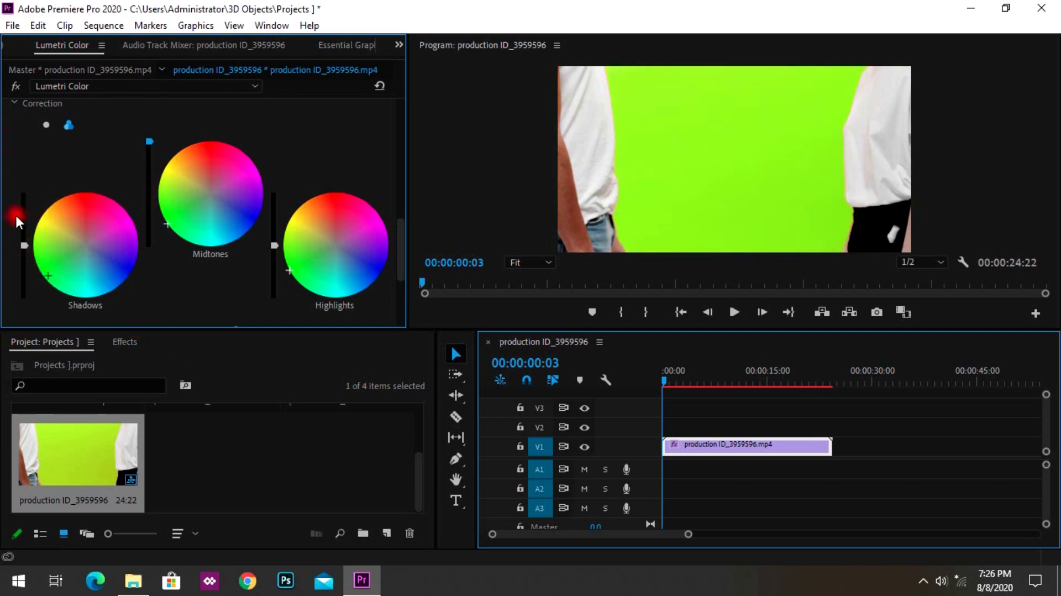
{"action": "left_click_drag", "start_coordinate": [22, 244], "coordinate": [10, 156]}
{"action": "left_click_drag", "start_coordinate": [275, 240], "coordinate": [249, 306]}
{"action": "left_click_drag", "start_coordinate": [252, 393], "coordinate": [236, 438]}
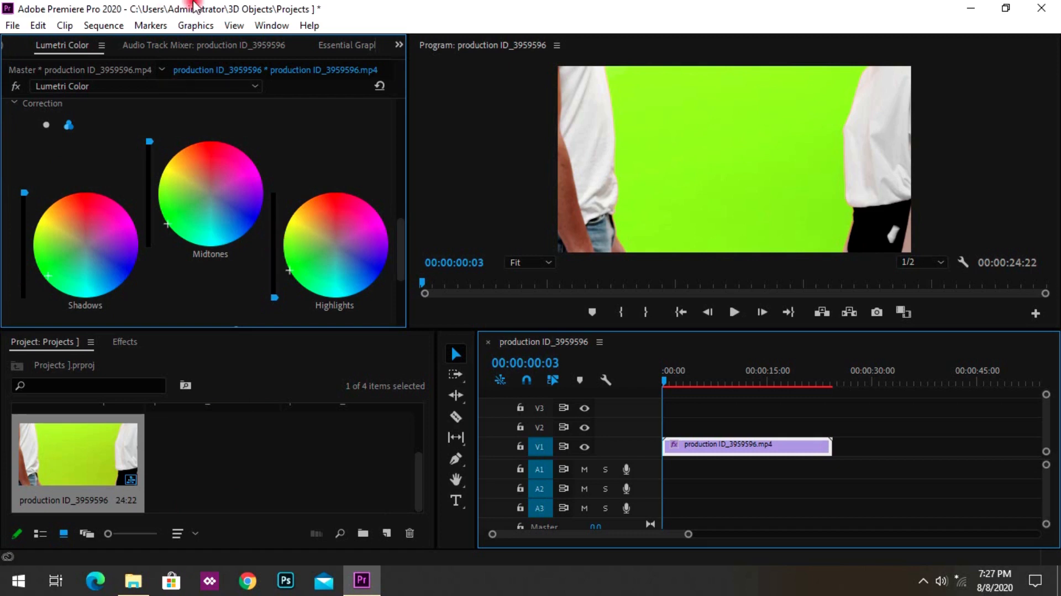
Step: Nest the timeline clip into a new sequence, keeping the suggested name
{"action": "right_click", "coordinate": [730, 448]}
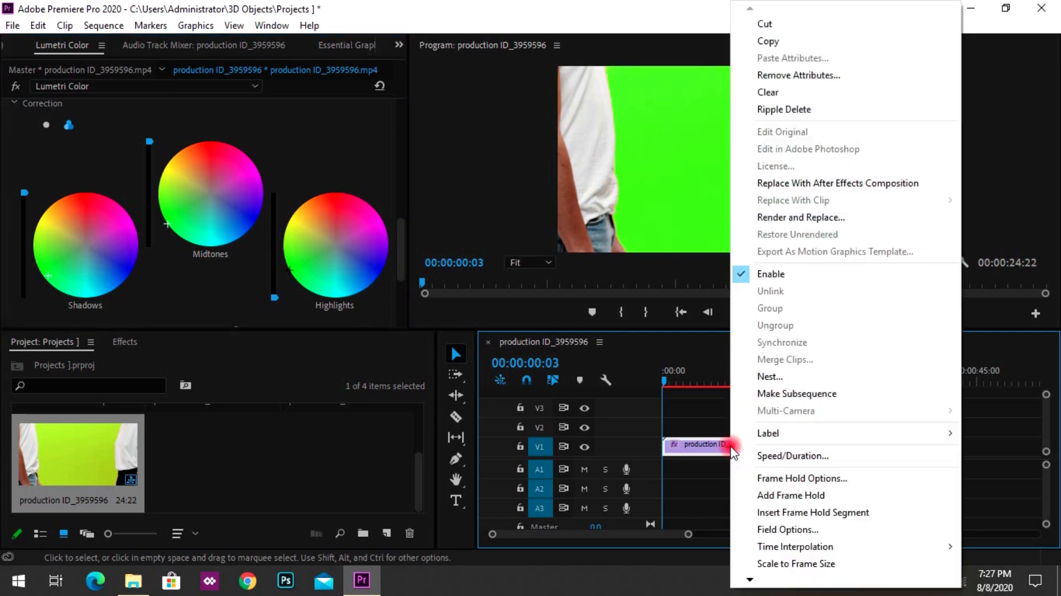
{"action": "left_click", "coordinate": [781, 377]}
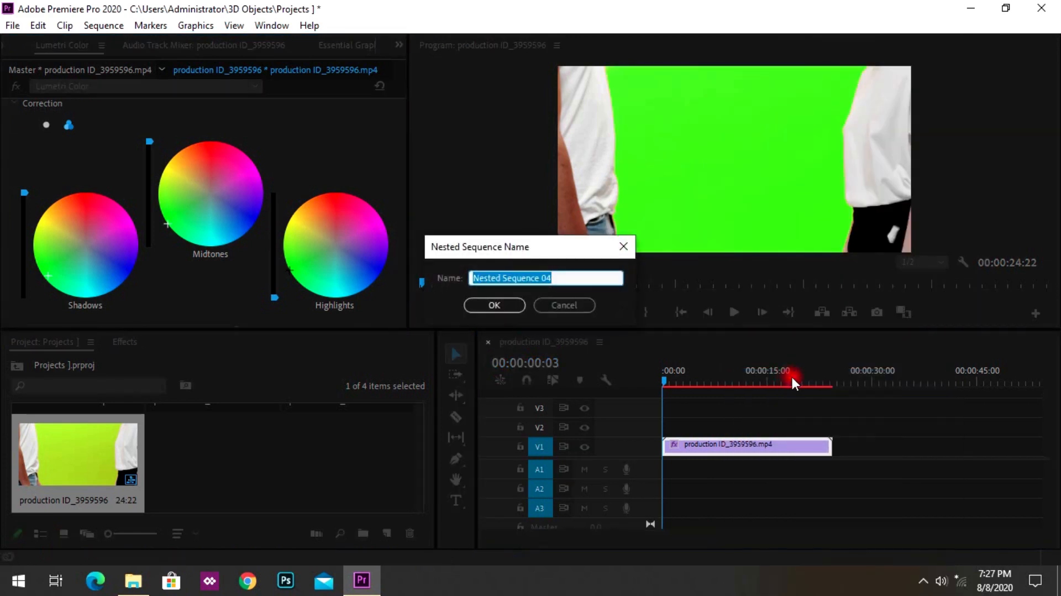
{"action": "left_click", "coordinate": [474, 304]}
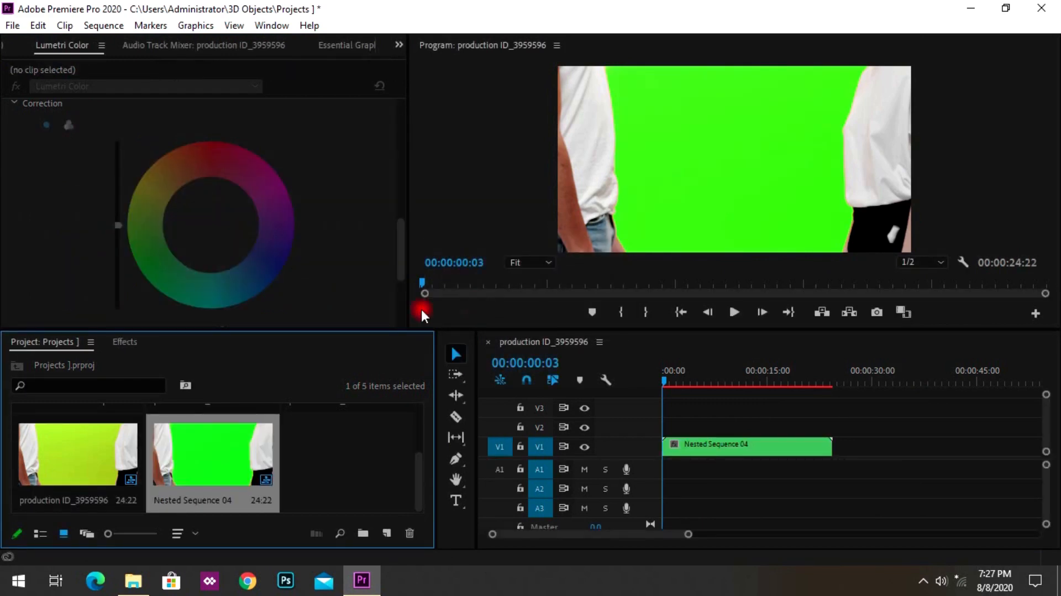
Step: Apply the Ultra Key effect to the nested clip and open its settings in Effect Controls
{"action": "left_click", "coordinate": [715, 445]}
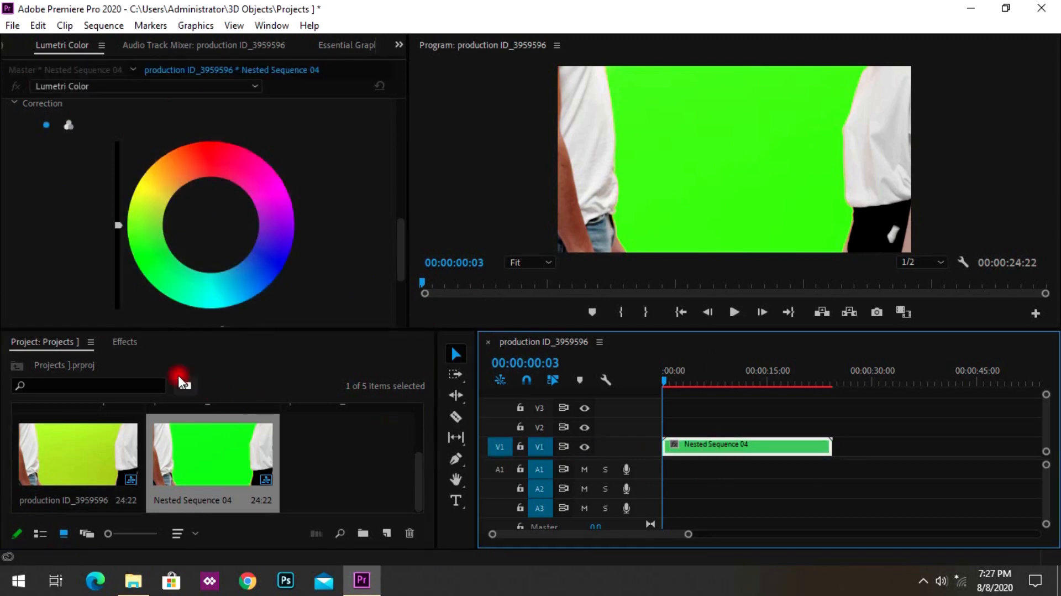
{"action": "left_click", "coordinate": [121, 343]}
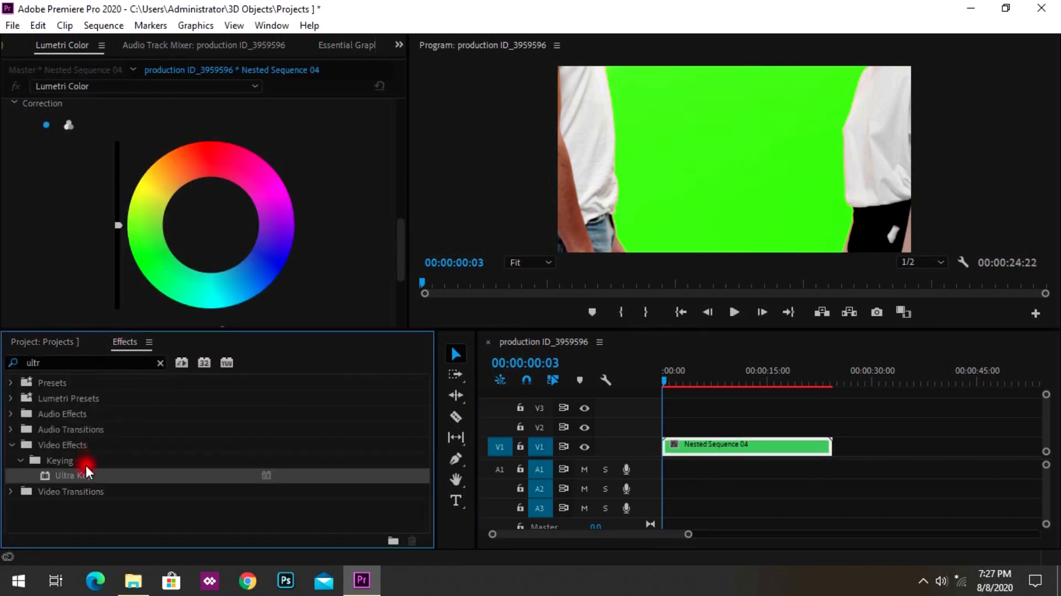
{"action": "left_click_drag", "start_coordinate": [86, 467], "coordinate": [689, 444]}
{"action": "left_click", "coordinate": [399, 44]}
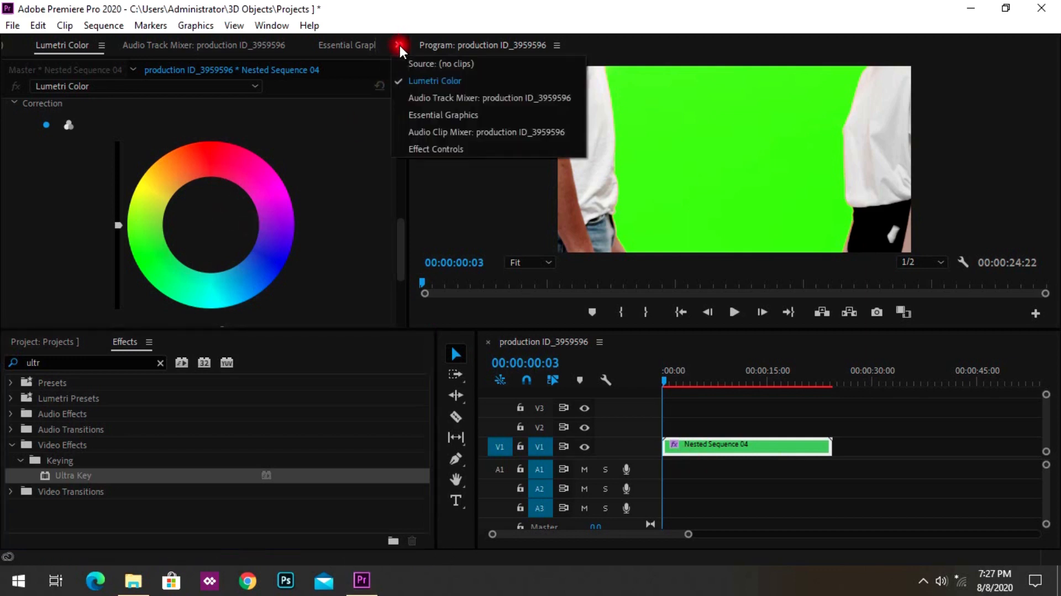
{"action": "left_click", "coordinate": [417, 151]}
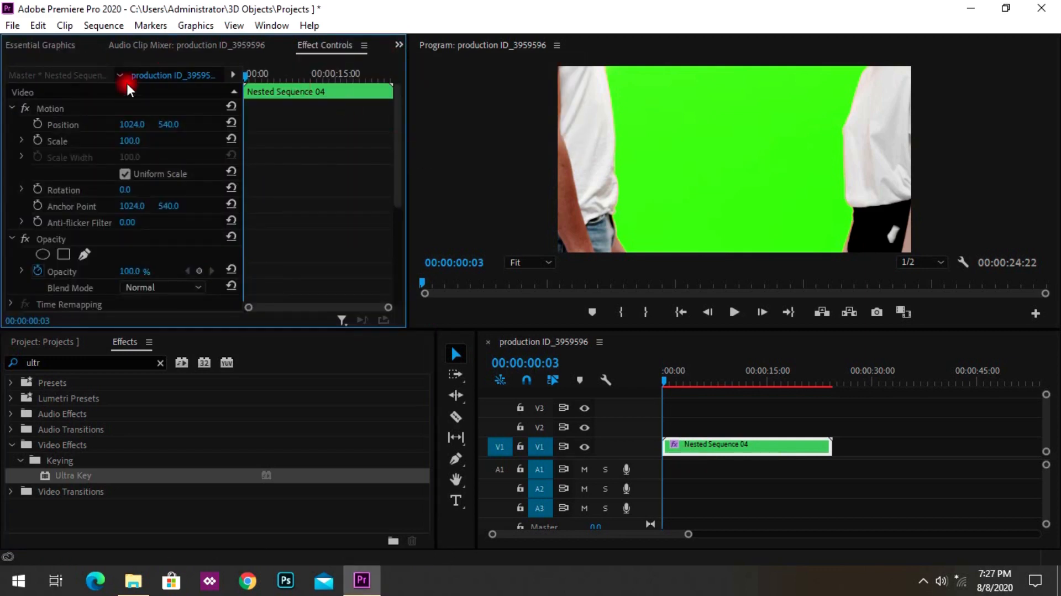
{"action": "scroll", "coordinate": [174, 133], "scroll_direction": "down", "scroll_amount": 2}
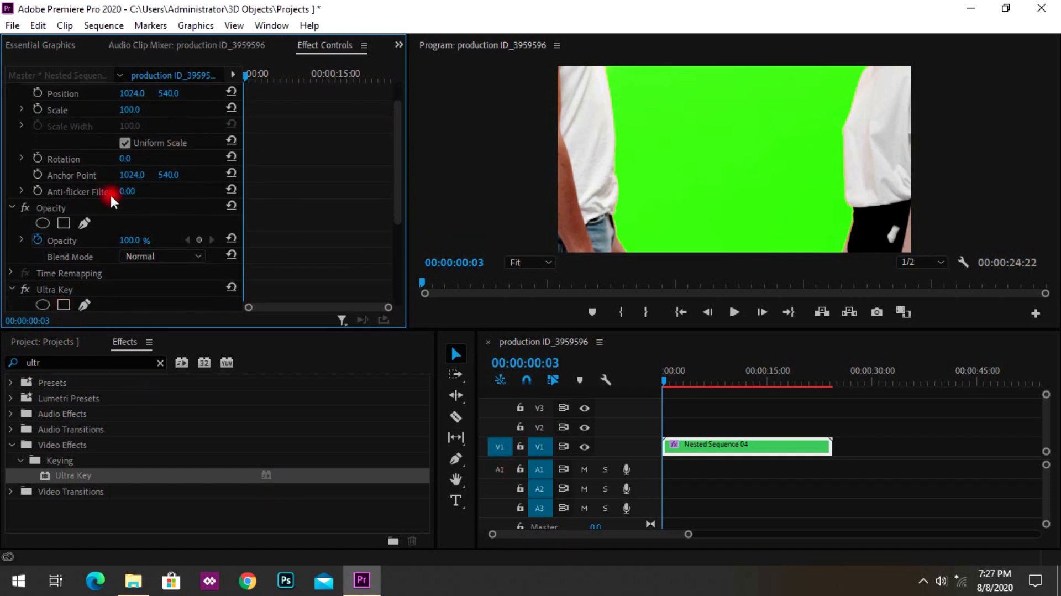
{"action": "scroll", "coordinate": [122, 227], "scroll_direction": "down", "scroll_amount": 5}
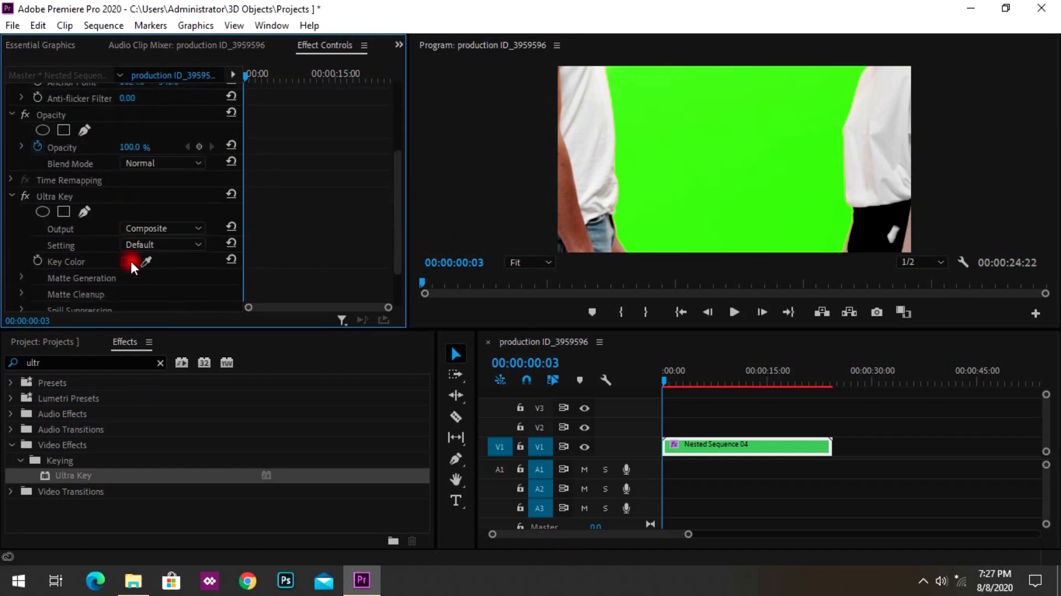
{"action": "left_click", "coordinate": [923, 580]}
{"action": "left_click", "coordinate": [894, 523]}
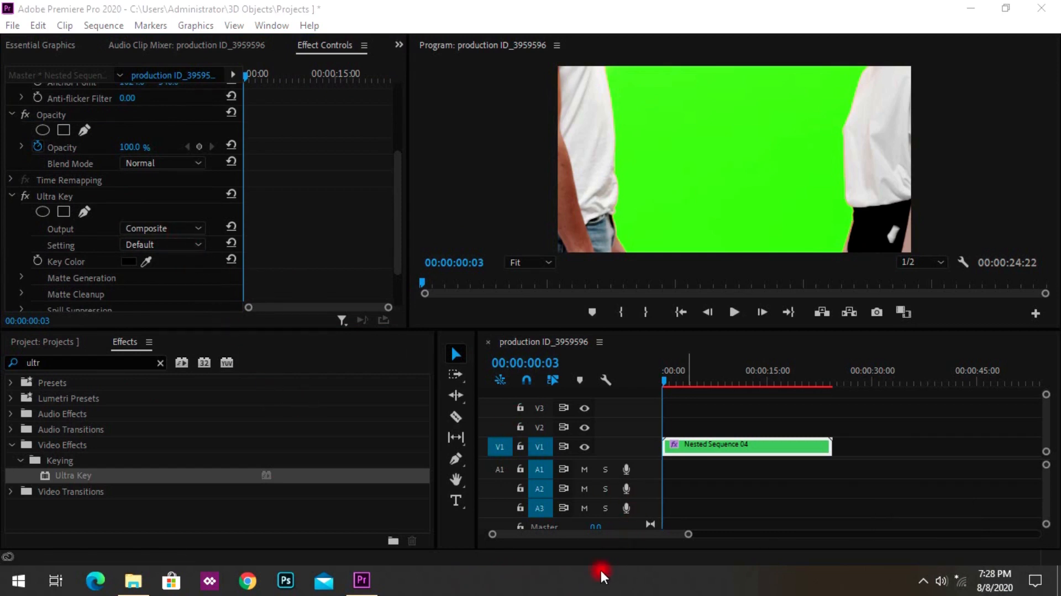
{"action": "left_click", "coordinate": [429, 427]}
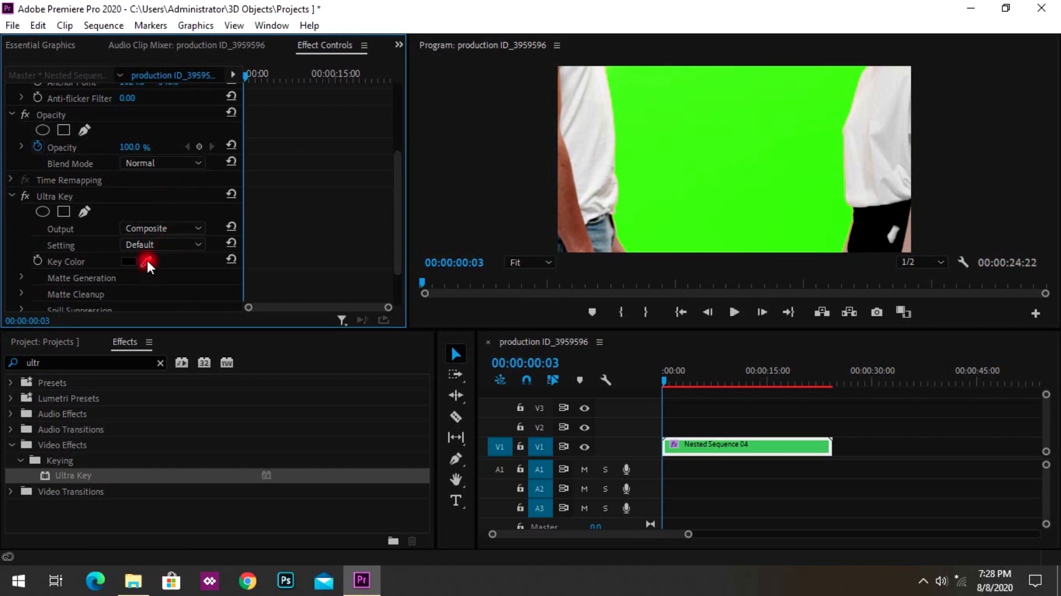
Step: Sample the green background as Ultra Key's key colour and set Matte Cleanup Choke to 30
{"action": "left_click_drag", "start_coordinate": [147, 261], "coordinate": [740, 129]}
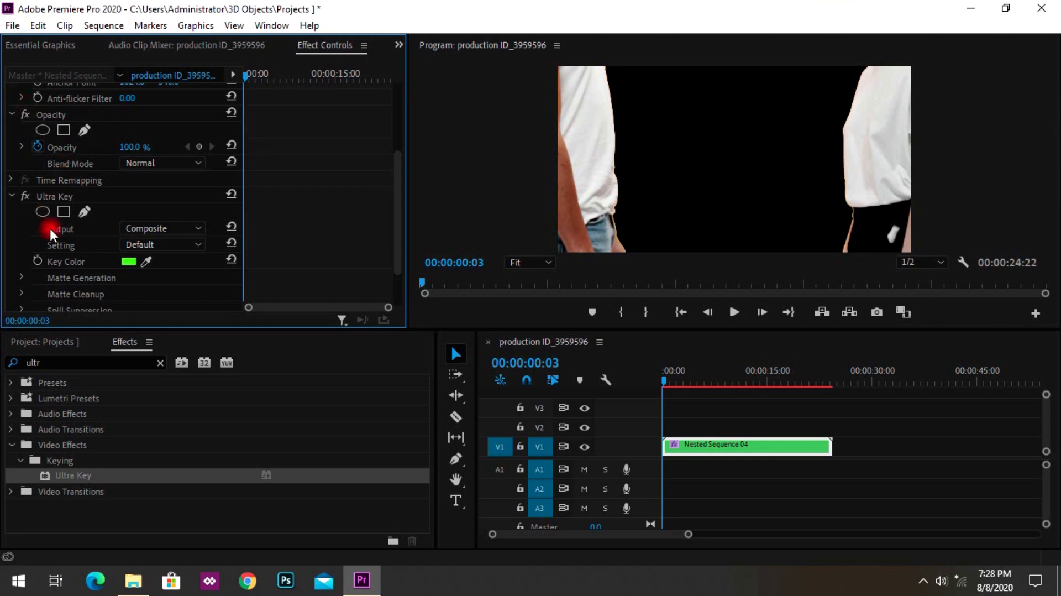
{"action": "scroll", "coordinate": [49, 227], "scroll_direction": "down", "scroll_amount": 2}
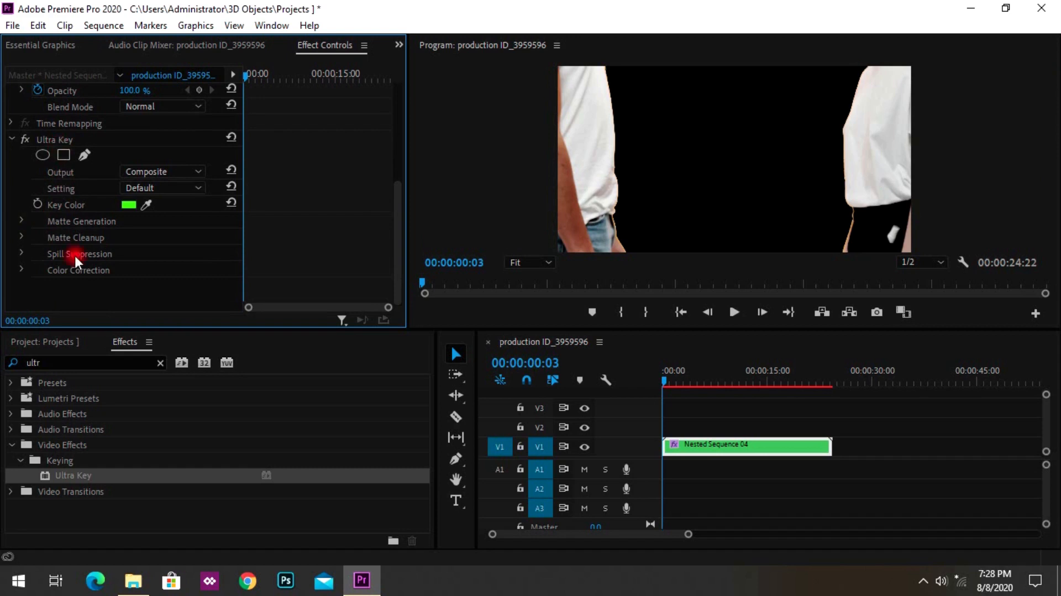
{"action": "left_click", "coordinate": [22, 236]}
{"action": "scroll", "coordinate": [75, 235], "scroll_direction": "down", "scroll_amount": 1}
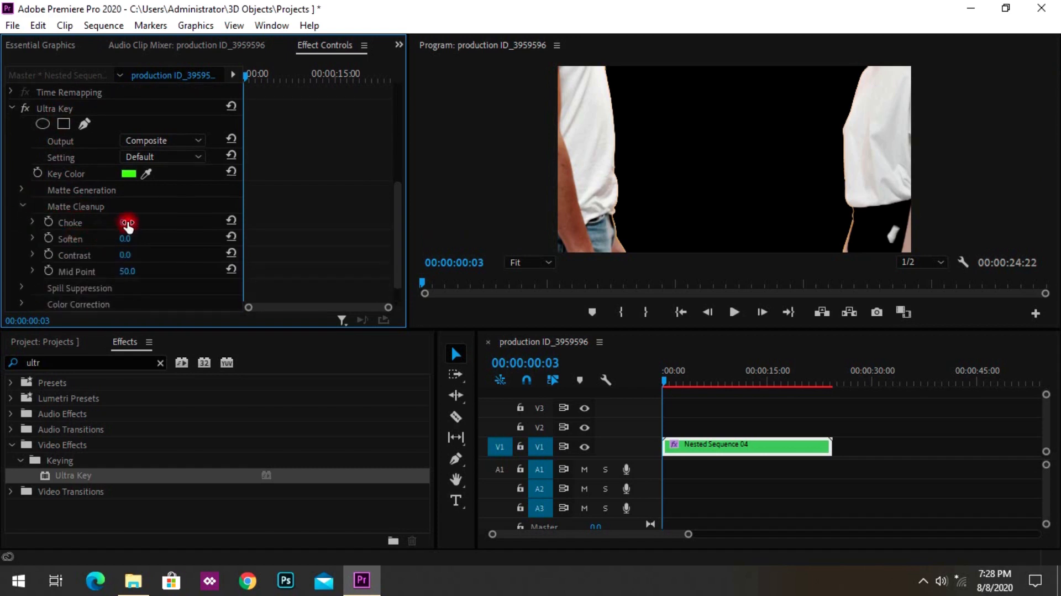
{"action": "left_click", "coordinate": [128, 223]}
{"action": "type", "text": "30"}
{"action": "key", "text": "Return"}
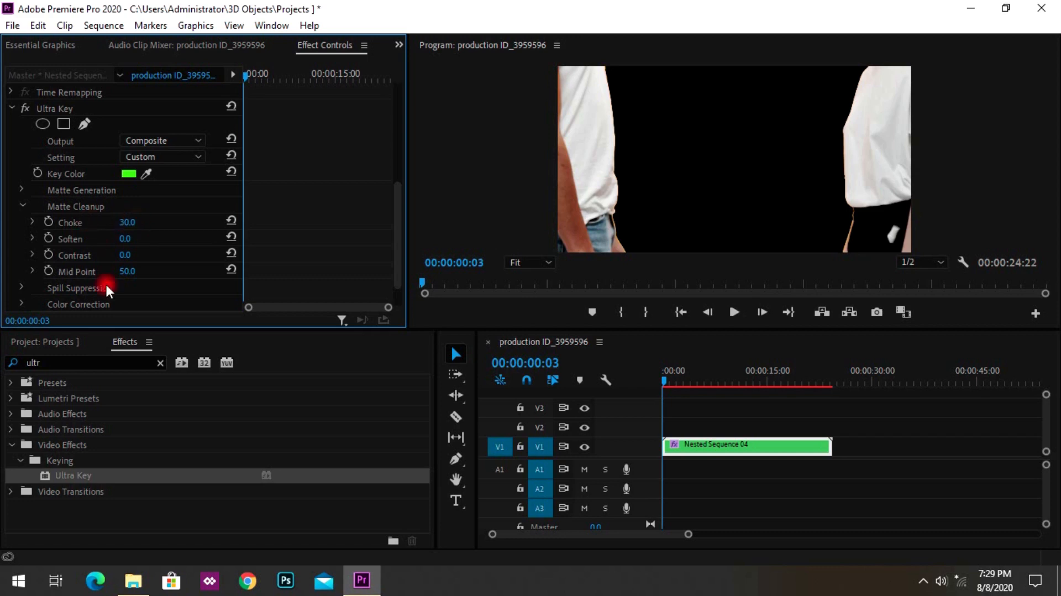
Step: Set Ultra Key's Matte Cleanup Mid Point to 100
{"action": "left_click", "coordinate": [129, 272]}
{"action": "type", "text": "0"}
{"action": "key", "text": "Return"}
{"action": "mouse_move", "coordinate": [127, 275]}
{"action": "left_mouse_down"}
{"action": "mouse_move", "coordinate": [279, 272]}
{"action": "mouse_move", "coordinate": [142, 271]}
{"action": "left_mouse_up"}
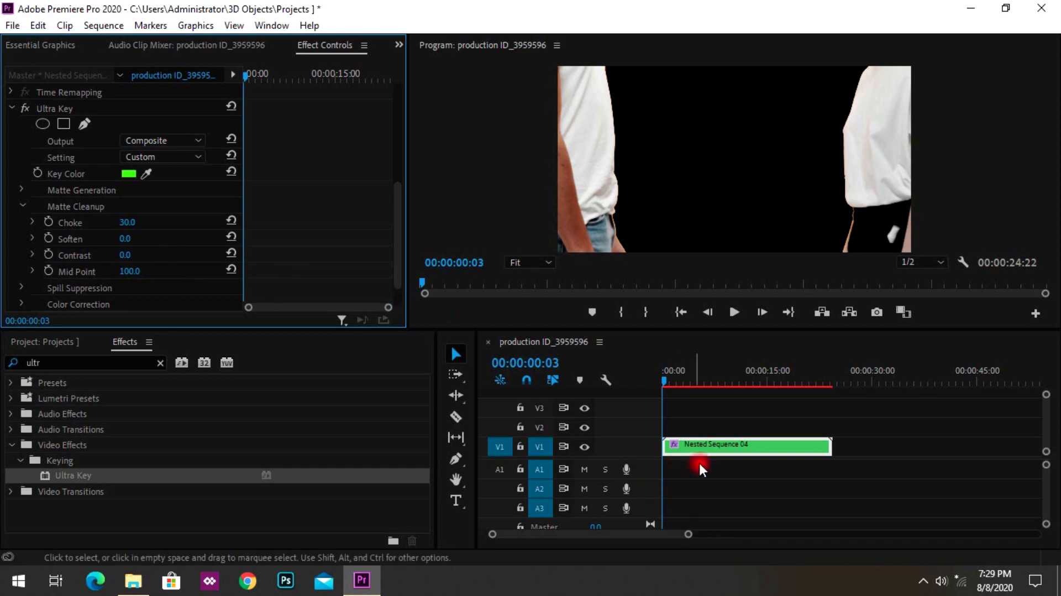
Step: Move the nested clip up to track V2 and import the designers_room_3d-t2 image from Downloads
{"action": "left_click", "coordinate": [708, 422]}
{"action": "left_click_drag", "start_coordinate": [707, 447], "coordinate": [711, 426]}
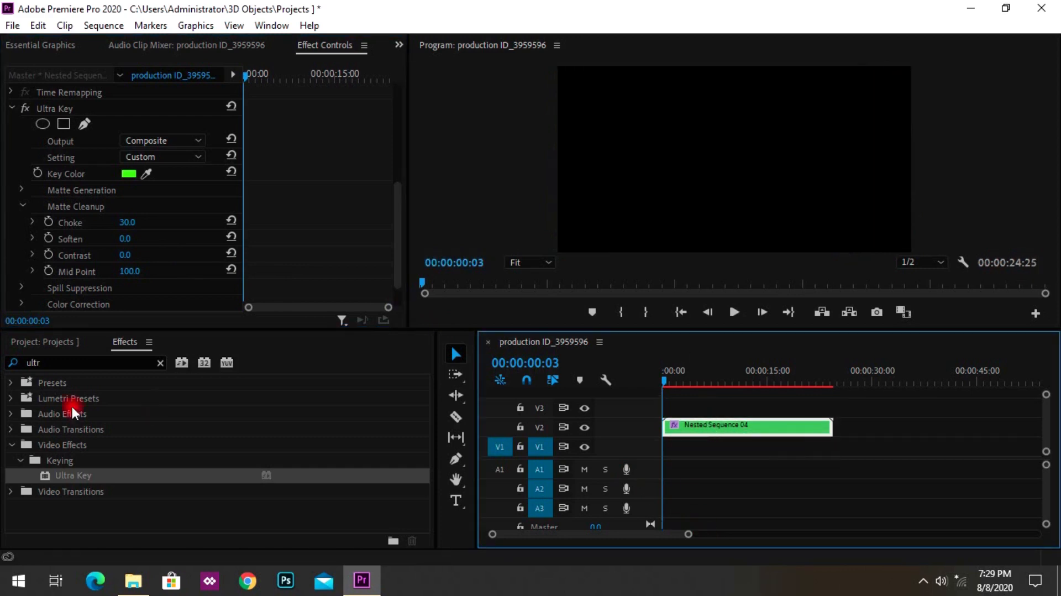
{"action": "left_click", "coordinate": [53, 347]}
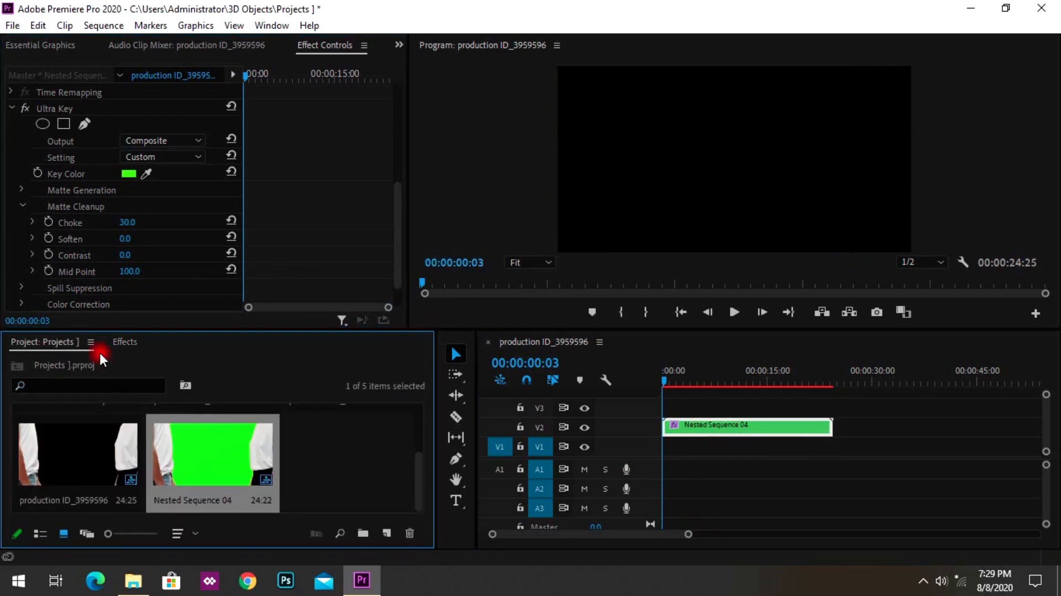
{"action": "left_click", "coordinate": [366, 463]}
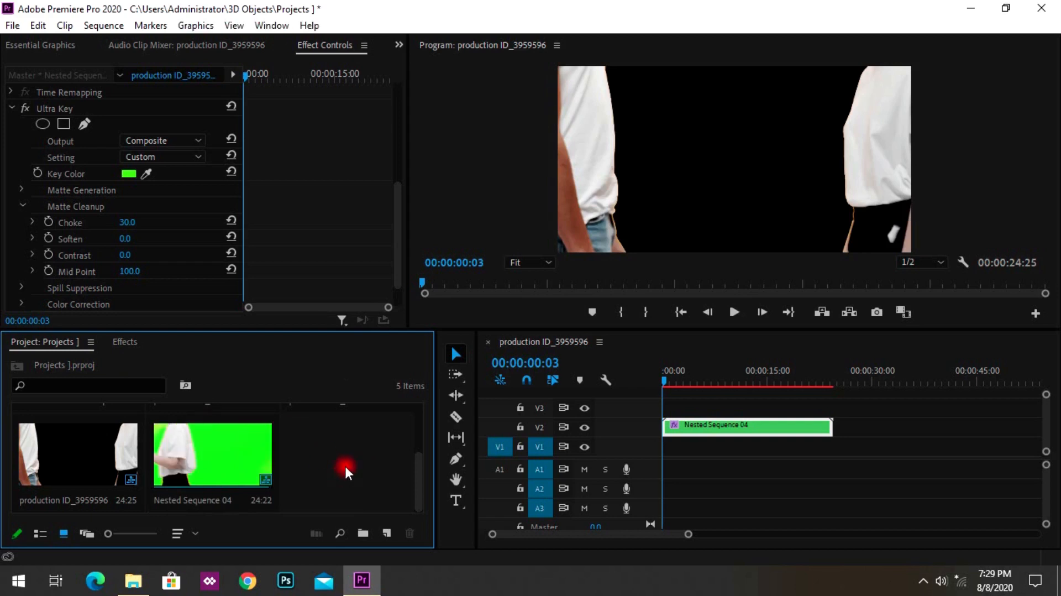
{"action": "double_click", "coordinate": [344, 463]}
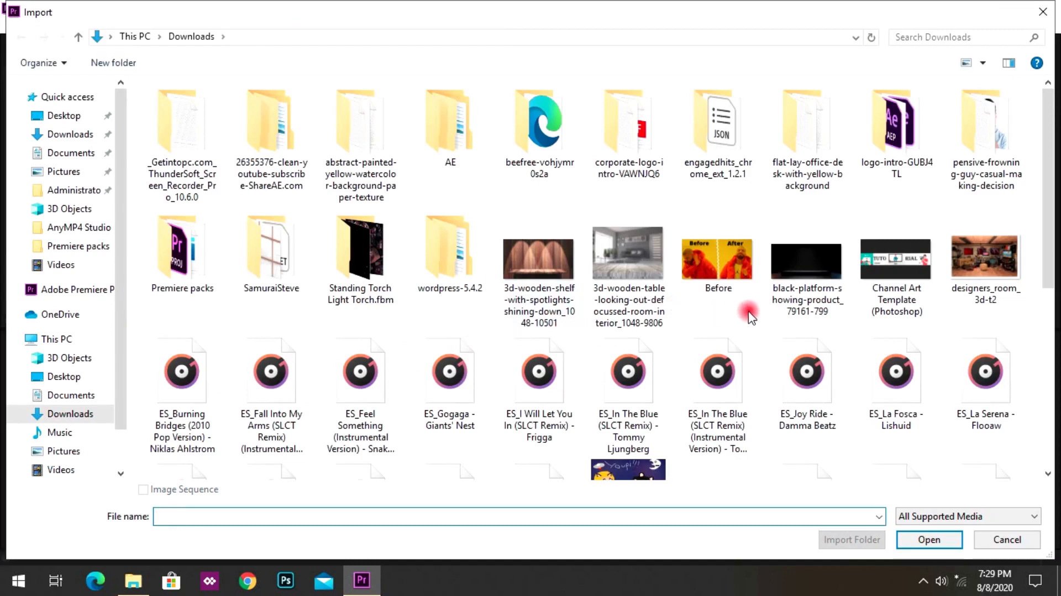
{"action": "scroll", "coordinate": [636, 365], "scroll_direction": "down", "scroll_amount": 5}
{"action": "scroll", "coordinate": [526, 391], "scroll_direction": "up", "scroll_amount": 5}
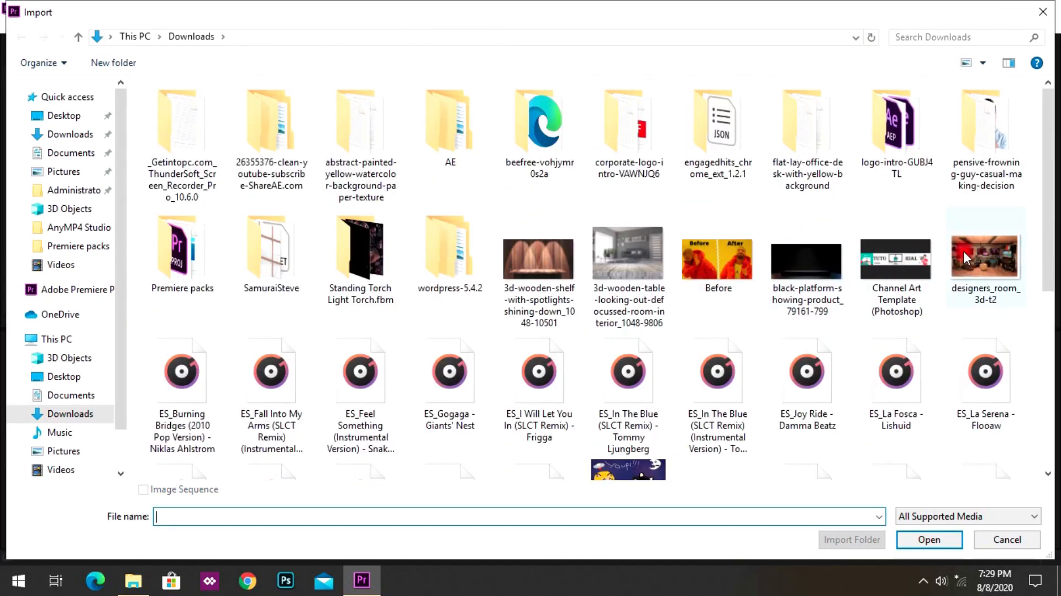
{"action": "left_click", "coordinate": [983, 281]}
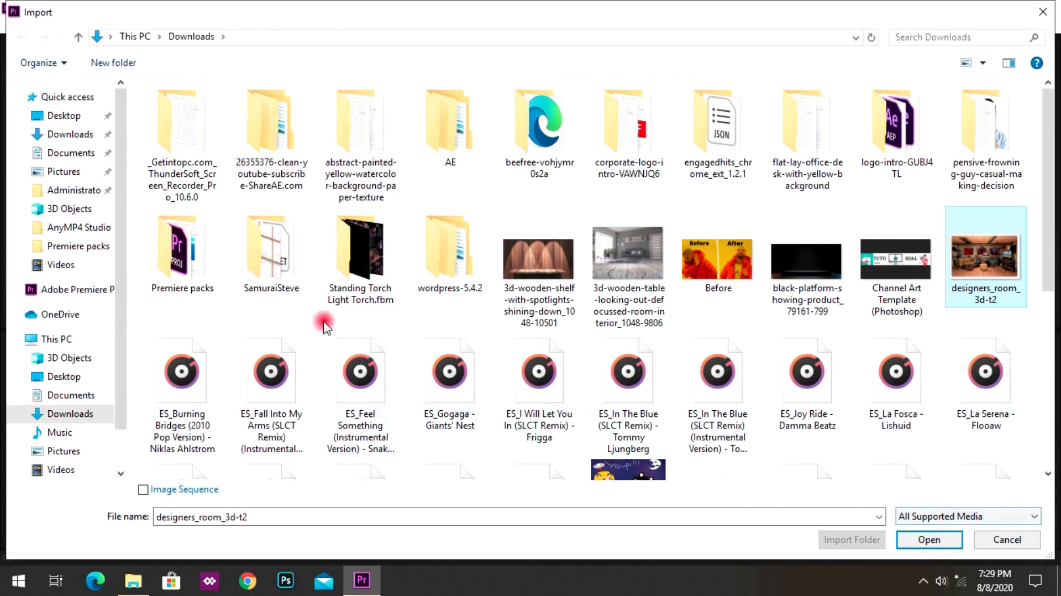
{"action": "left_click", "coordinate": [931, 541]}
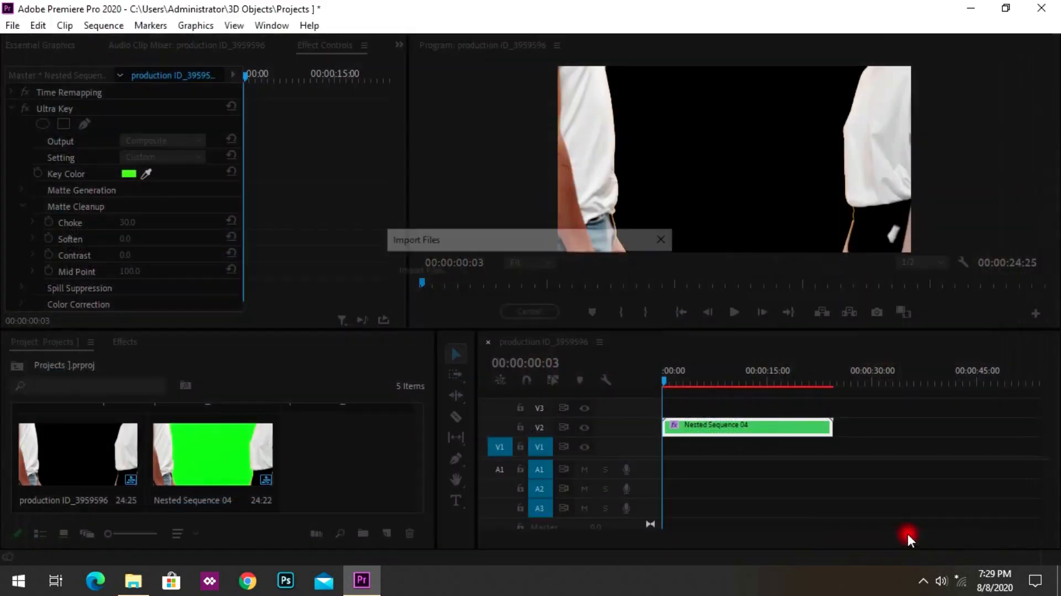
Step: Place designers_room_3d-t2.jpg on V1 beneath the nested clip at matching length, and set its Scale to 358
{"action": "left_click_drag", "start_coordinate": [334, 460], "coordinate": [833, 439]}
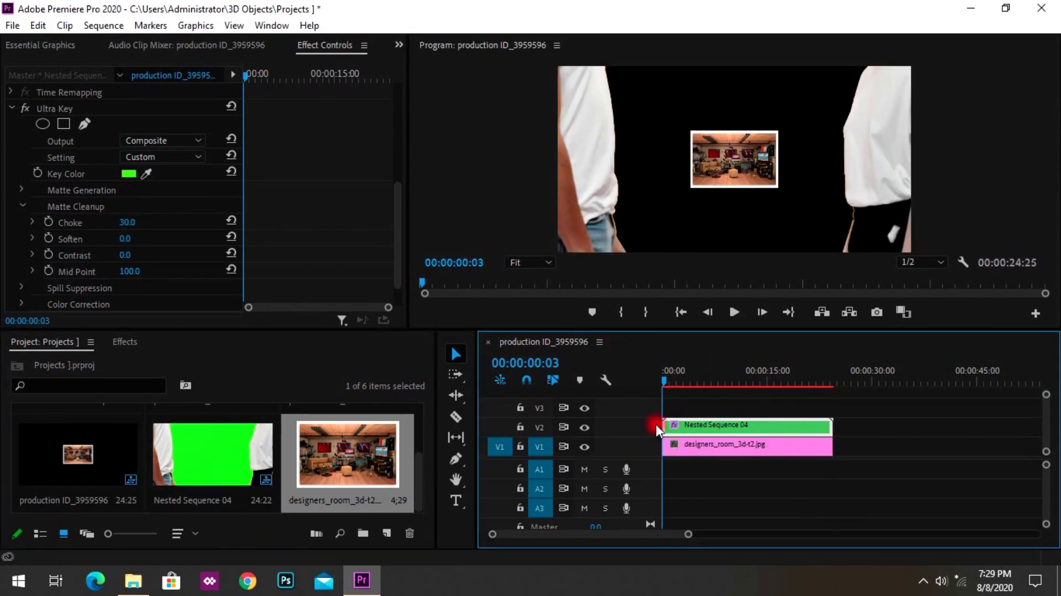
{"action": "left_click", "coordinate": [695, 444]}
{"action": "mouse_move", "coordinate": [130, 142]}
{"action": "left_mouse_down"}
{"action": "mouse_move", "coordinate": [298, 135]}
{"action": "mouse_move", "coordinate": [140, 142]}
{"action": "left_mouse_up"}
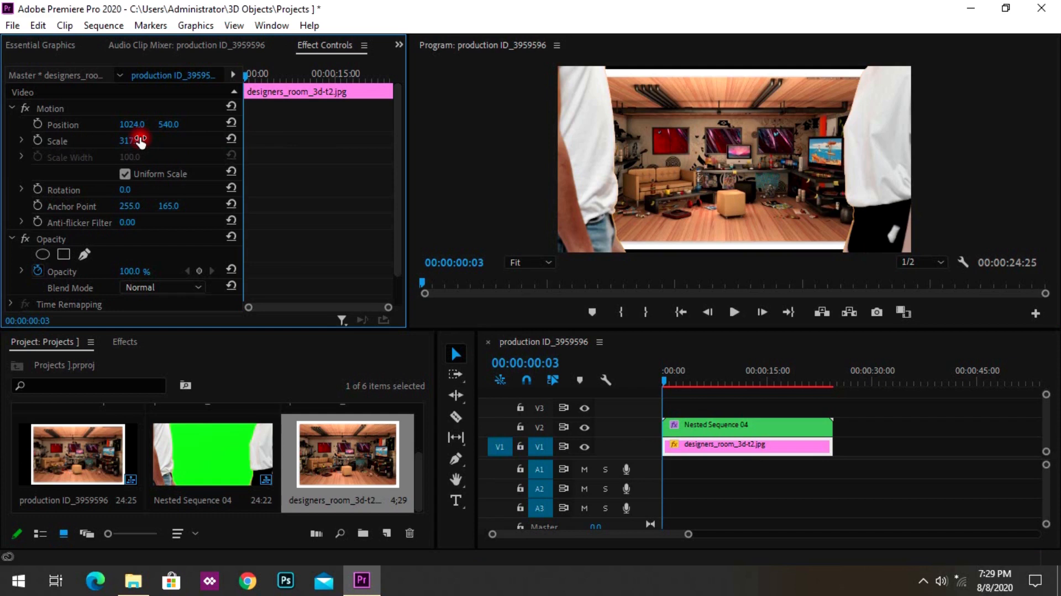
{"action": "mouse_move", "coordinate": [141, 141]}
{"action": "left_mouse_down"}
{"action": "mouse_move", "coordinate": [165, 138]}
{"action": "mouse_move", "coordinate": [139, 140]}
{"action": "left_mouse_up"}
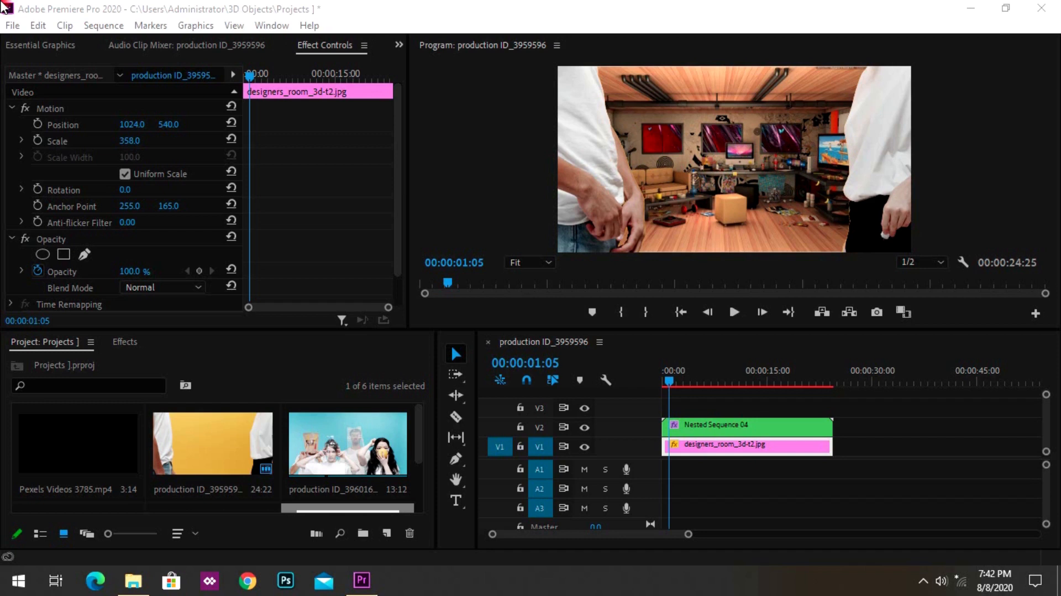
Step: Create a new sequence from the production ID_3960165 clip and open Lumetri Color for that clip
{"action": "right_click", "coordinate": [352, 452]}
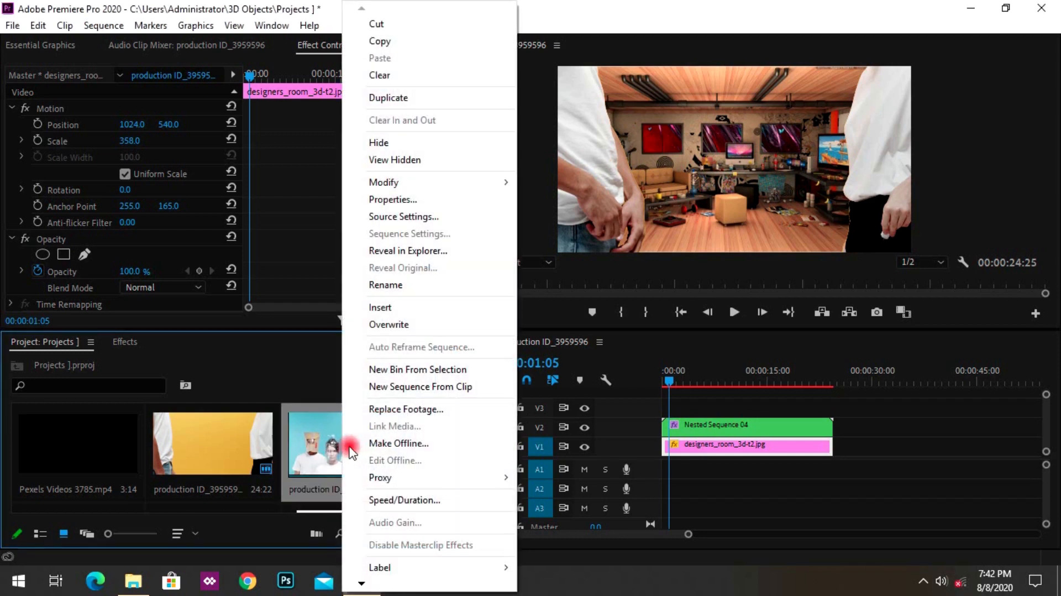
{"action": "left_click", "coordinate": [399, 388]}
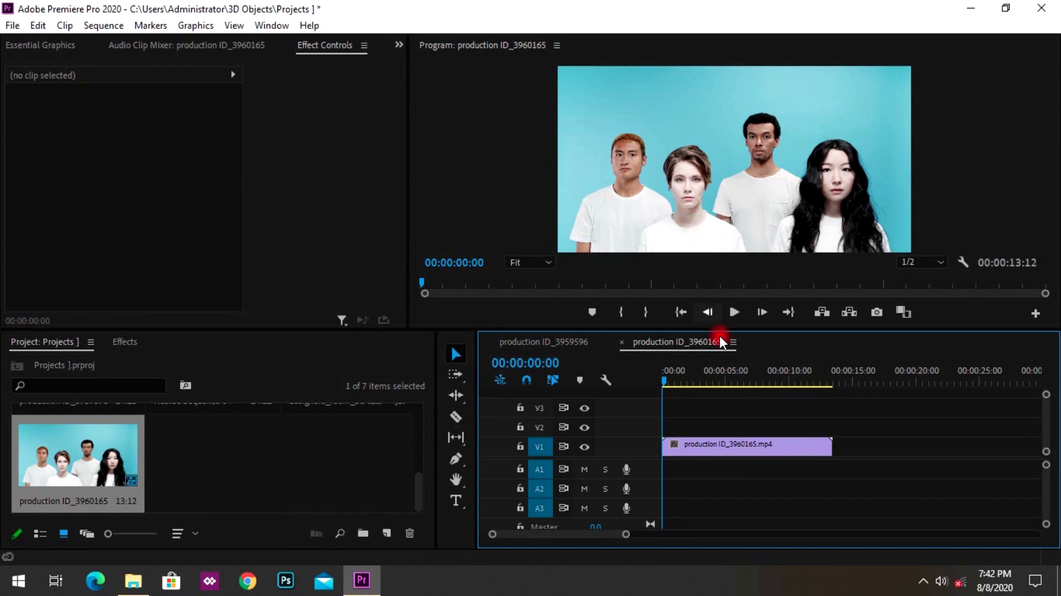
{"action": "left_click", "coordinate": [726, 449]}
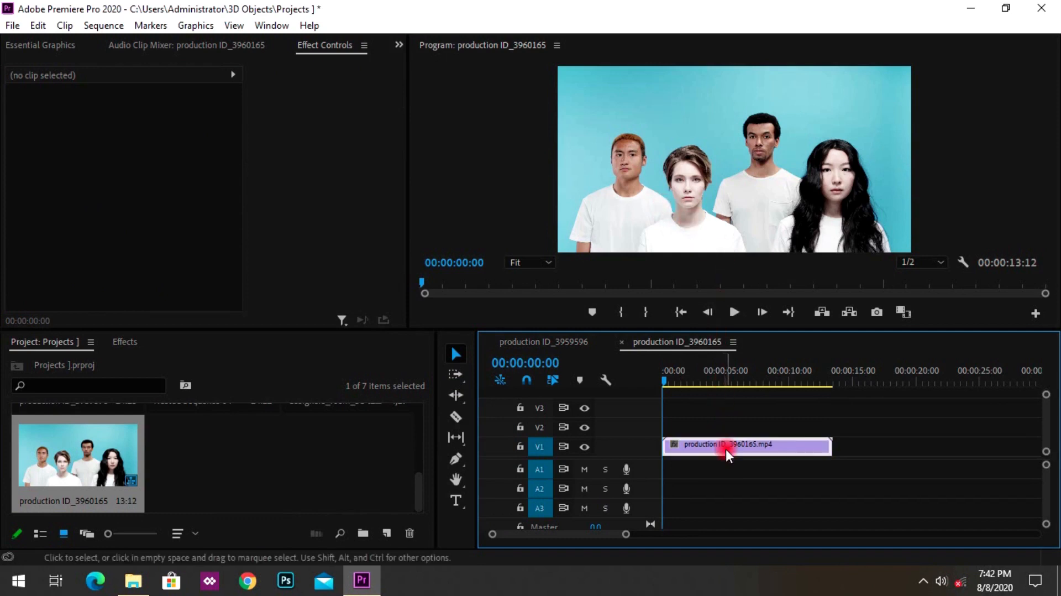
{"action": "left_click", "coordinate": [399, 45]}
{"action": "left_click", "coordinate": [439, 82]}
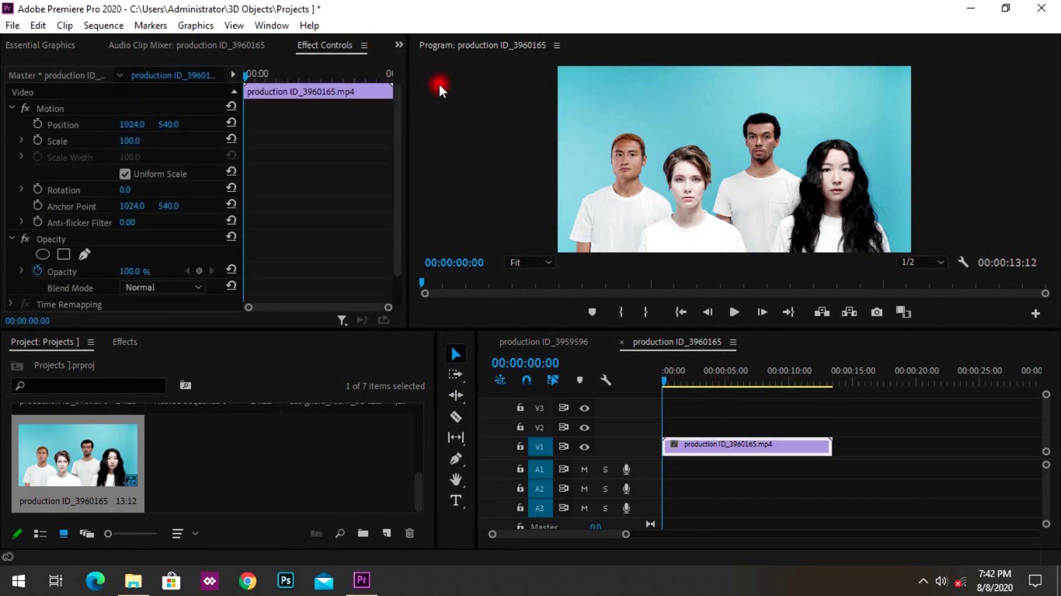
Step: Sample the light blue background beside the figures as the HSL Secondary key colour
{"action": "scroll", "coordinate": [66, 193], "scroll_direction": "up", "scroll_amount": 3}
{"action": "scroll", "coordinate": [61, 196], "scroll_direction": "down", "scroll_amount": 4}
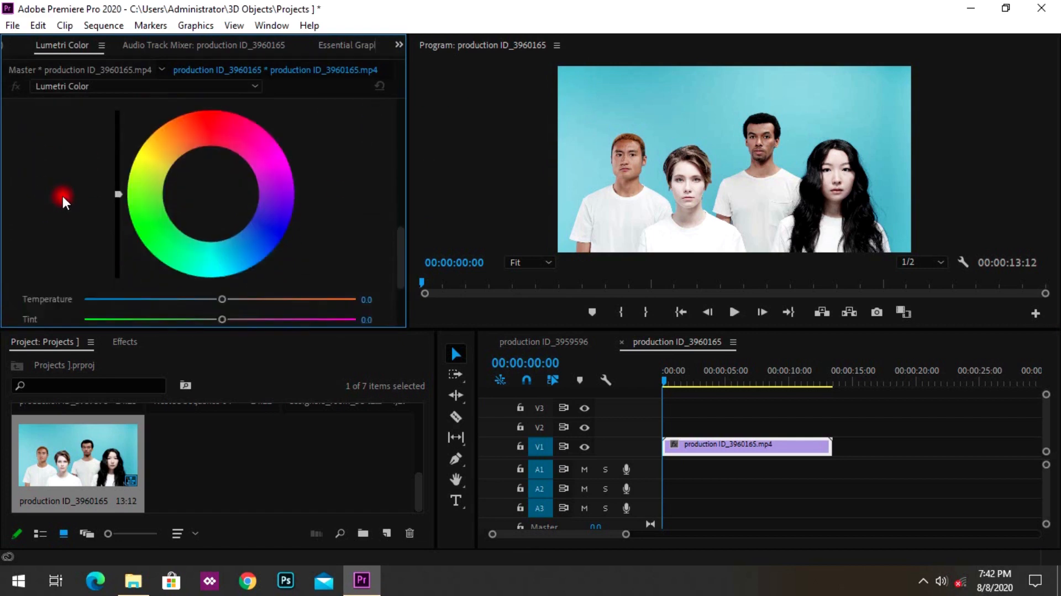
{"action": "scroll", "coordinate": [64, 193], "scroll_direction": "up", "scroll_amount": 5}
{"action": "scroll", "coordinate": [66, 193], "scroll_direction": "up", "scroll_amount": 3}
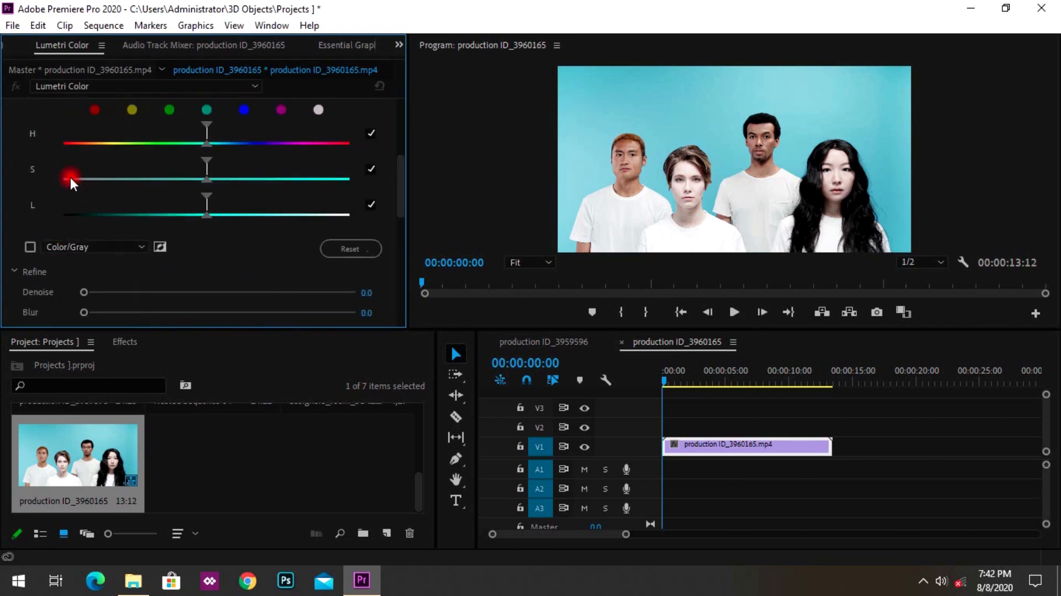
{"action": "left_click", "coordinate": [101, 118]}
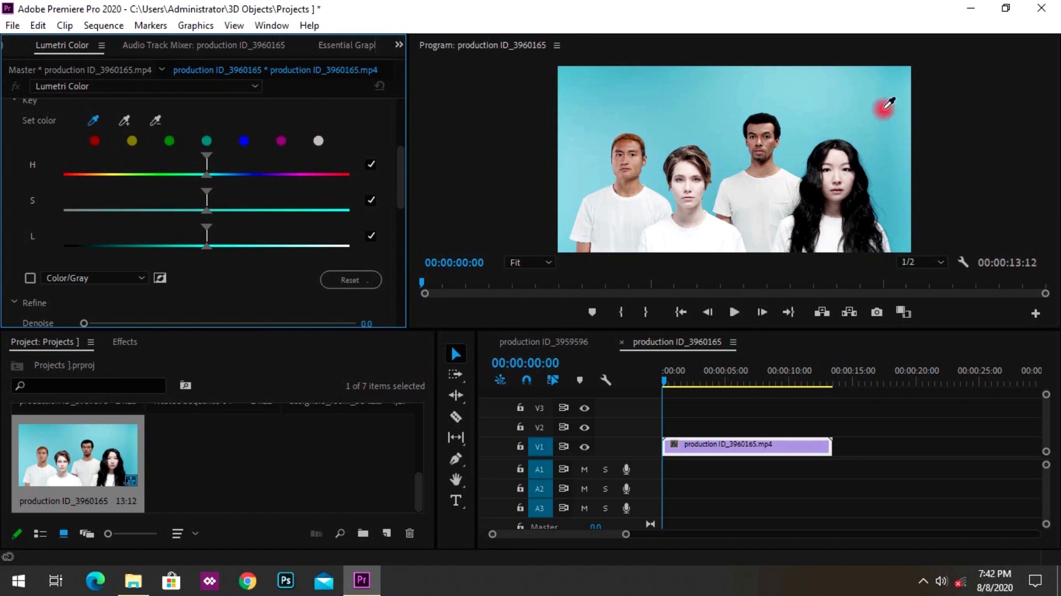
{"action": "left_click", "coordinate": [856, 108]}
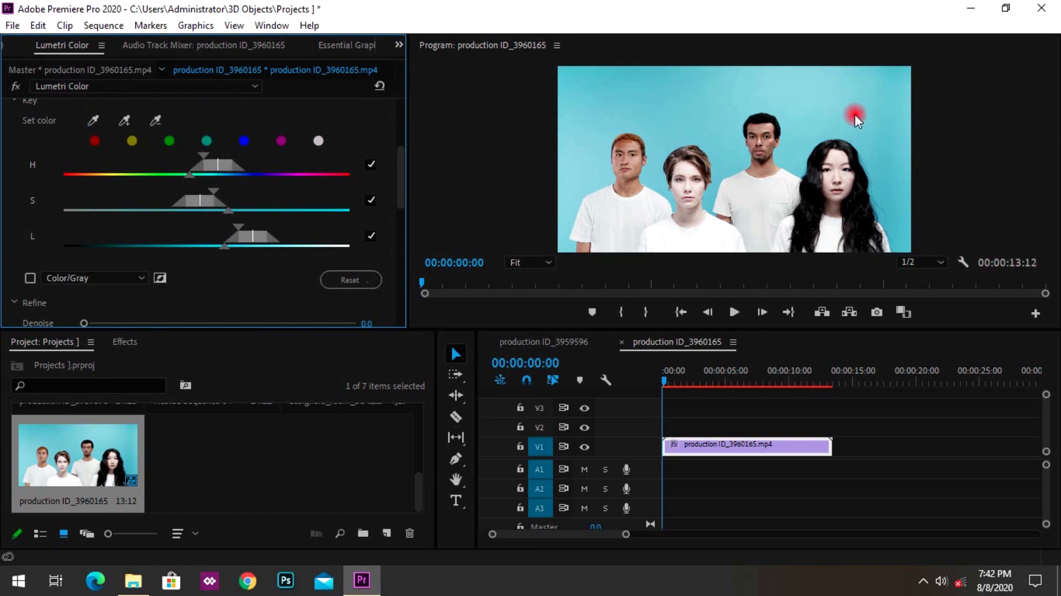
Step: Enable the HSL Secondary mask preview, set it to Color/Black and invert the mask
{"action": "left_click", "coordinate": [31, 278]}
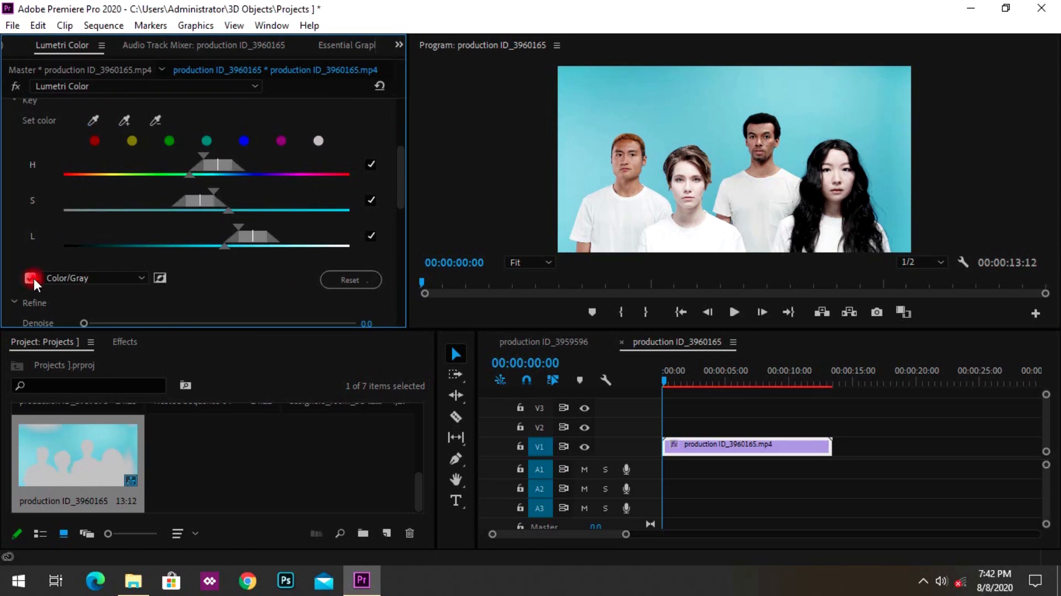
{"action": "left_click", "coordinate": [69, 280]}
{"action": "left_click", "coordinate": [69, 304]}
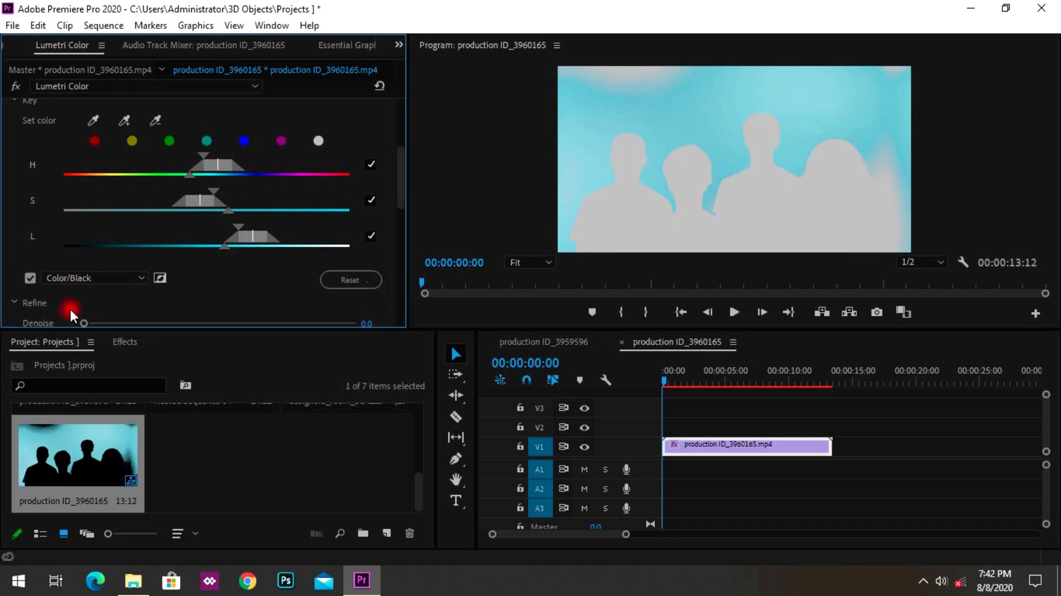
{"action": "left_click", "coordinate": [160, 277]}
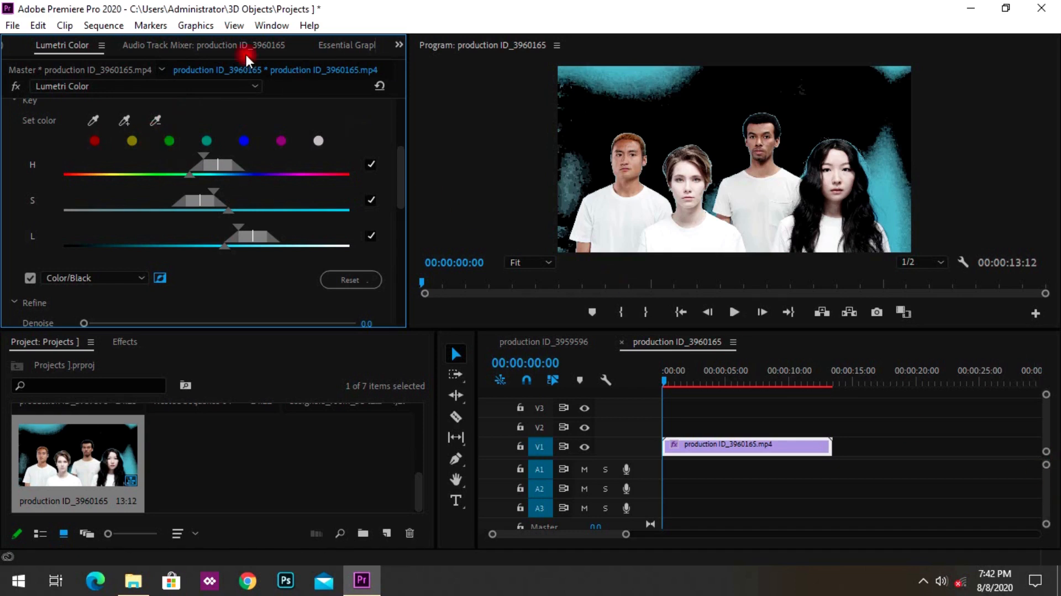
Step: Add the remaining blue background areas along the upper, right and left edges of the image to the HSL key
{"action": "left_click", "coordinate": [124, 120]}
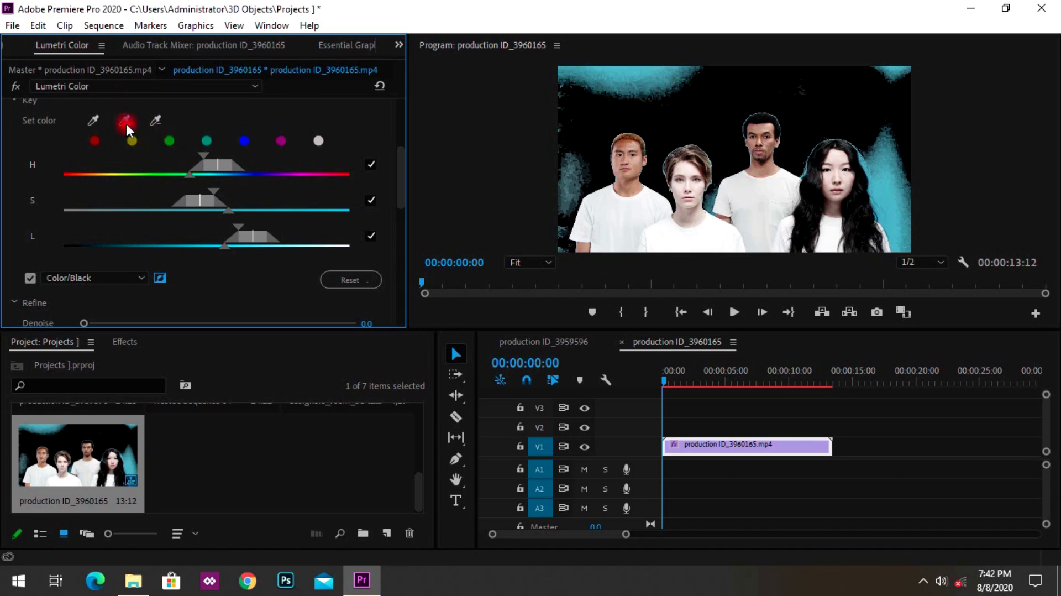
{"action": "left_click", "coordinate": [647, 71]}
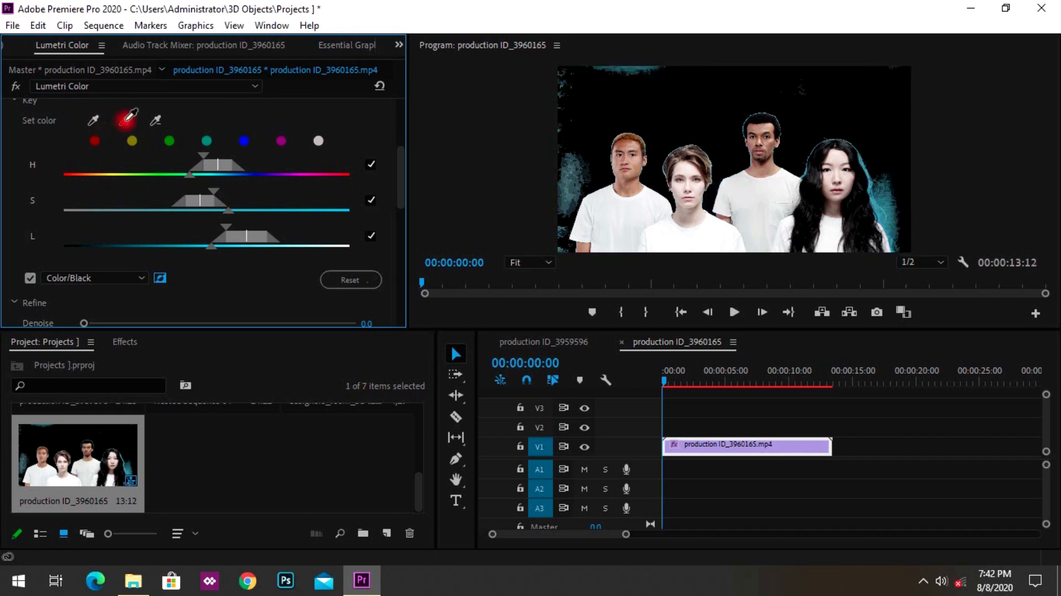
{"action": "left_click", "coordinate": [125, 120]}
{"action": "left_click", "coordinate": [888, 214]}
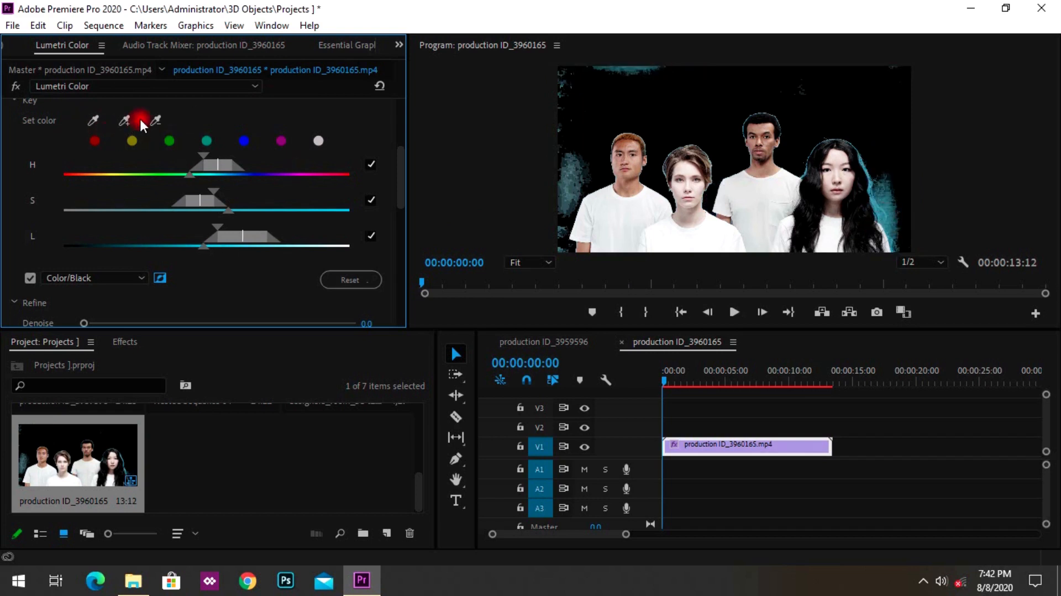
{"action": "left_click", "coordinate": [124, 120]}
{"action": "left_click", "coordinate": [874, 207]}
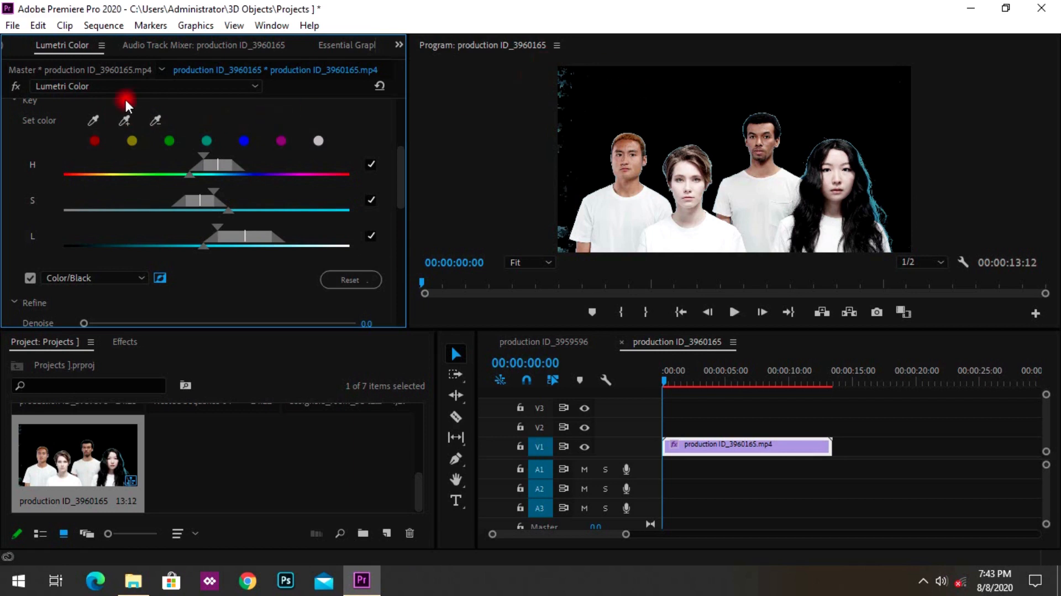
{"action": "left_click", "coordinate": [131, 120]}
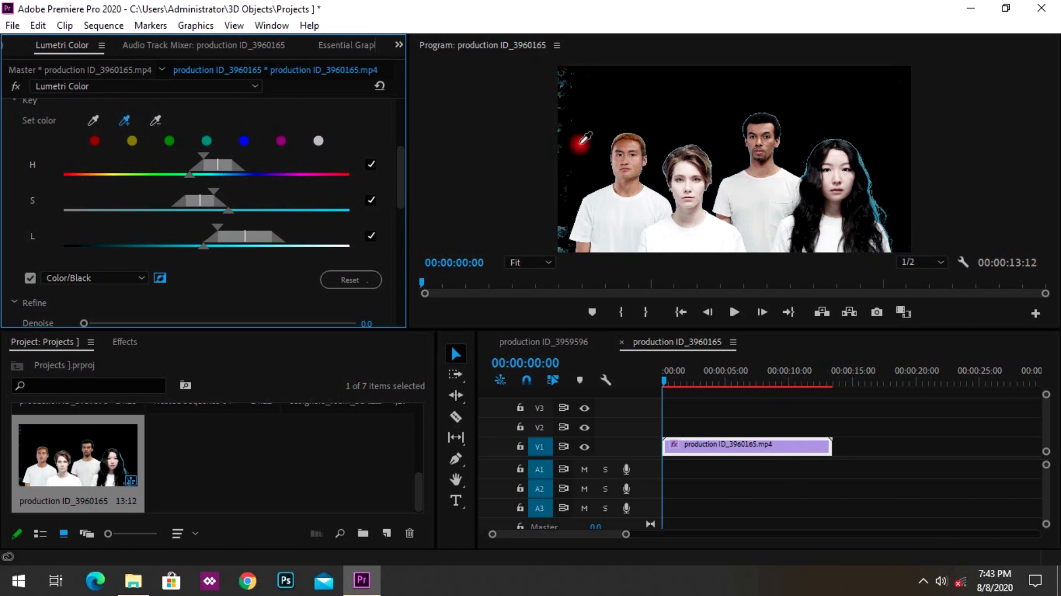
{"action": "left_click", "coordinate": [564, 90]}
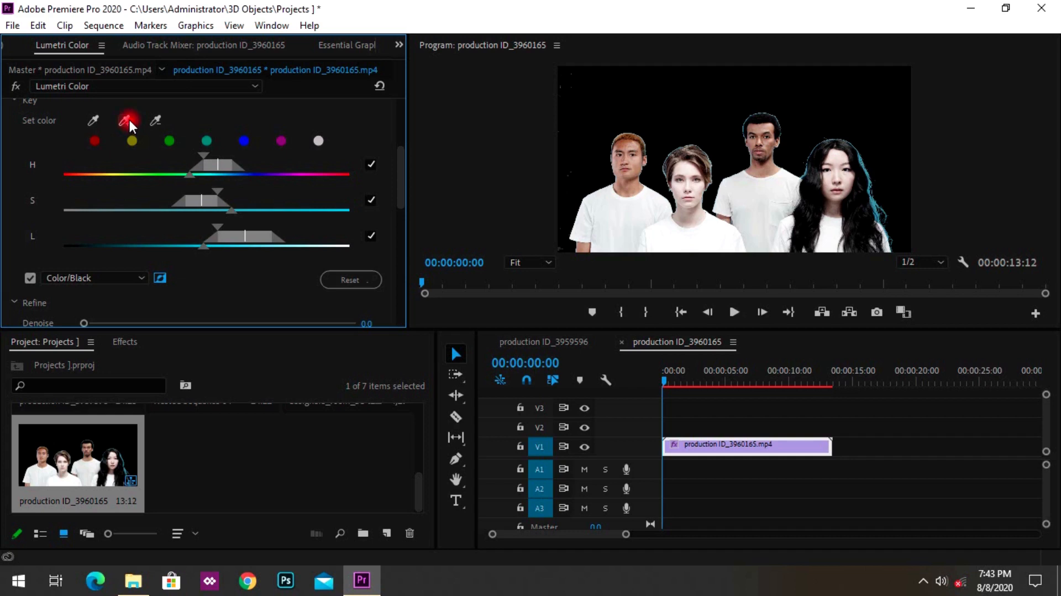
Step: Add the blue fringe around the long-haired woman's hair to the HSL key with further colour samples
{"action": "left_click_drag", "start_coordinate": [129, 120], "coordinate": [874, 207]}
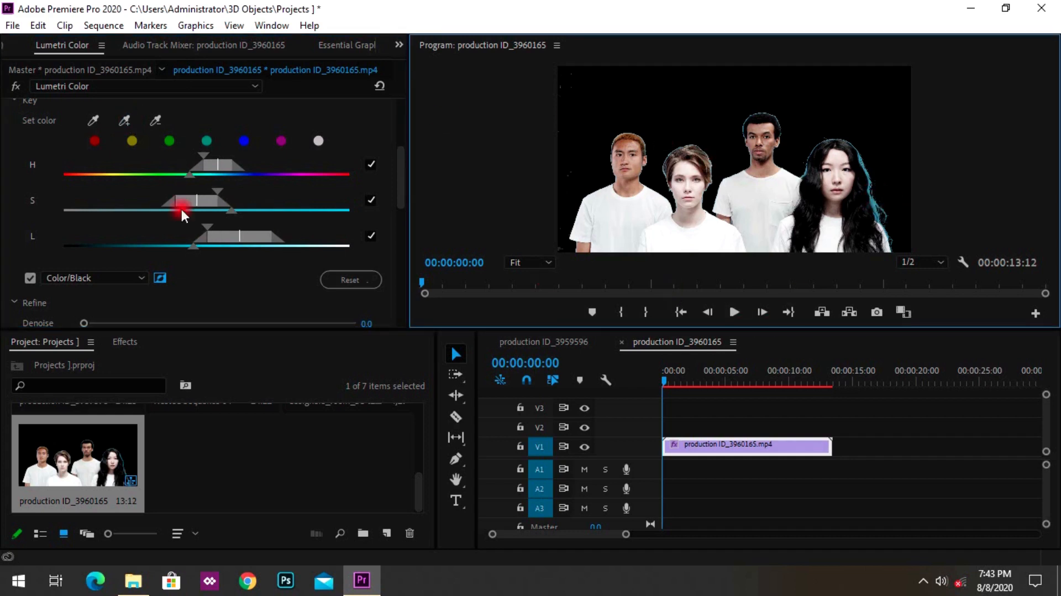
{"action": "left_click", "coordinate": [125, 120]}
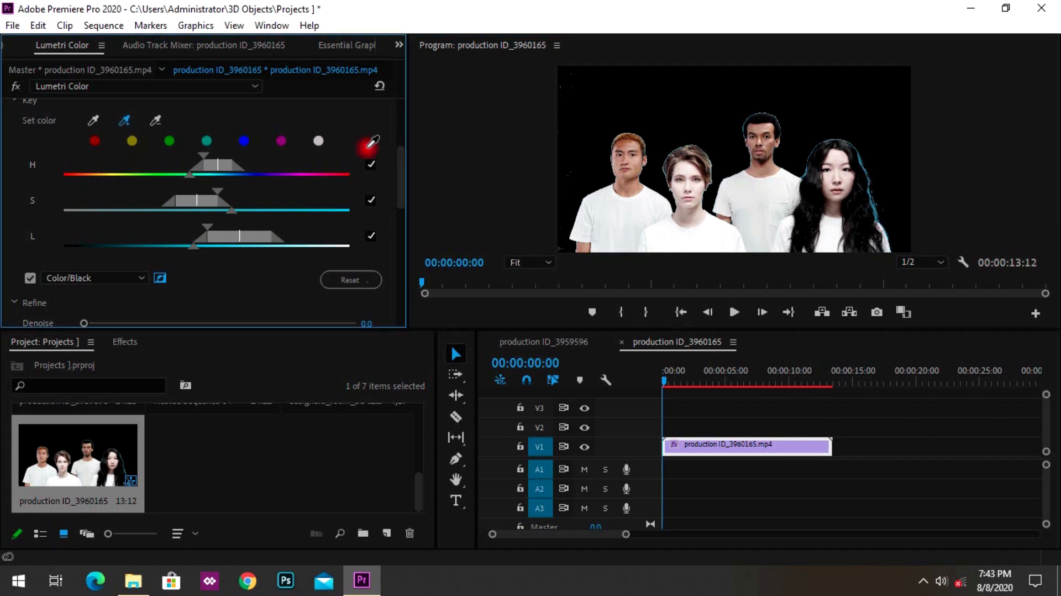
{"action": "left_click", "coordinate": [872, 200]}
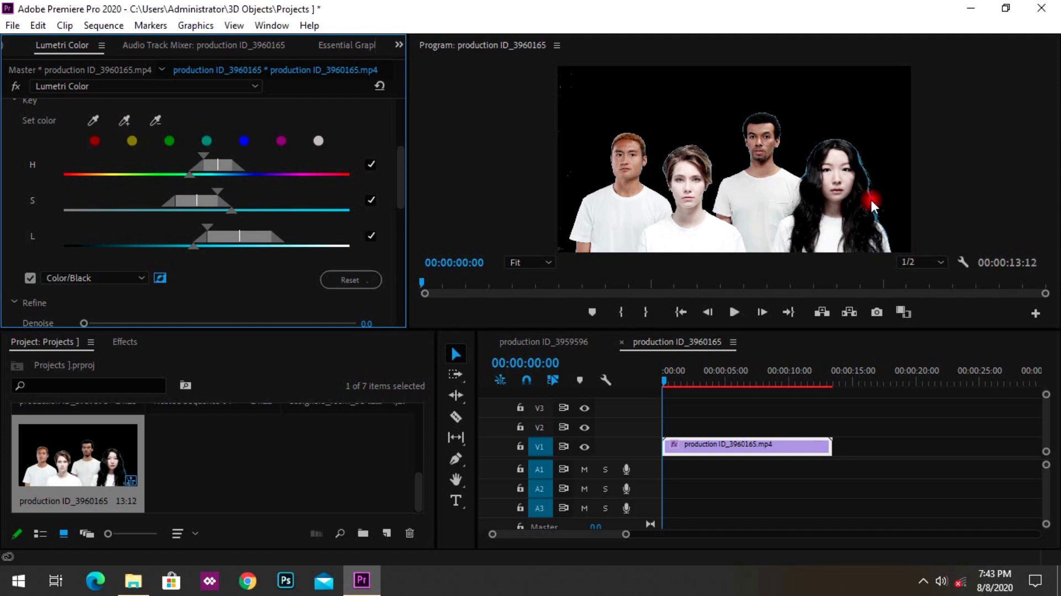
{"action": "left_click", "coordinate": [125, 119]}
{"action": "left_click", "coordinate": [743, 182]}
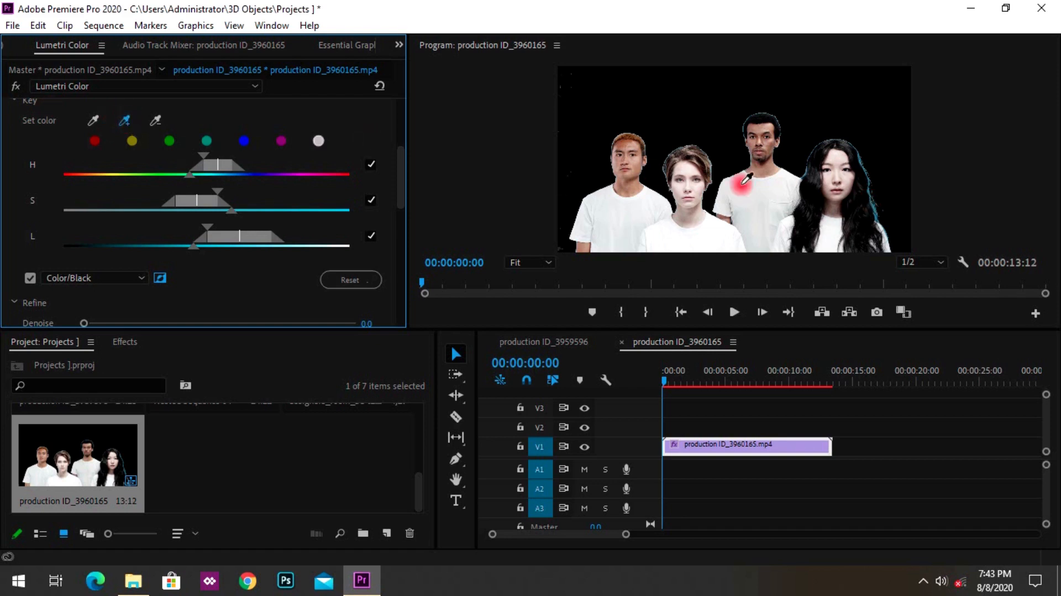
{"action": "left_click", "coordinate": [878, 212]}
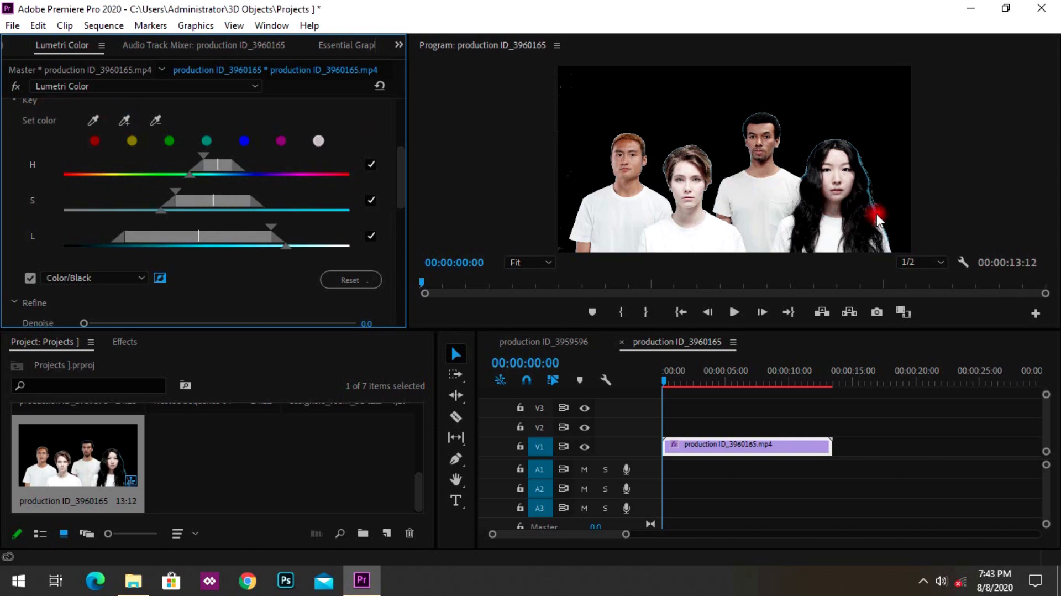
{"action": "left_click", "coordinate": [115, 121]}
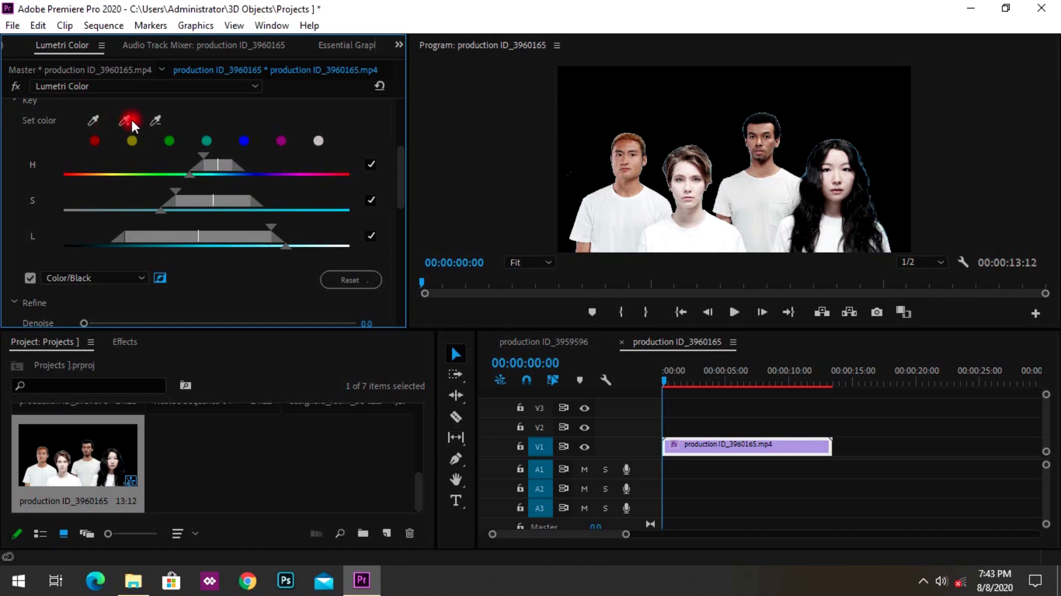
{"action": "left_click_drag", "start_coordinate": [131, 118], "coordinate": [872, 203]}
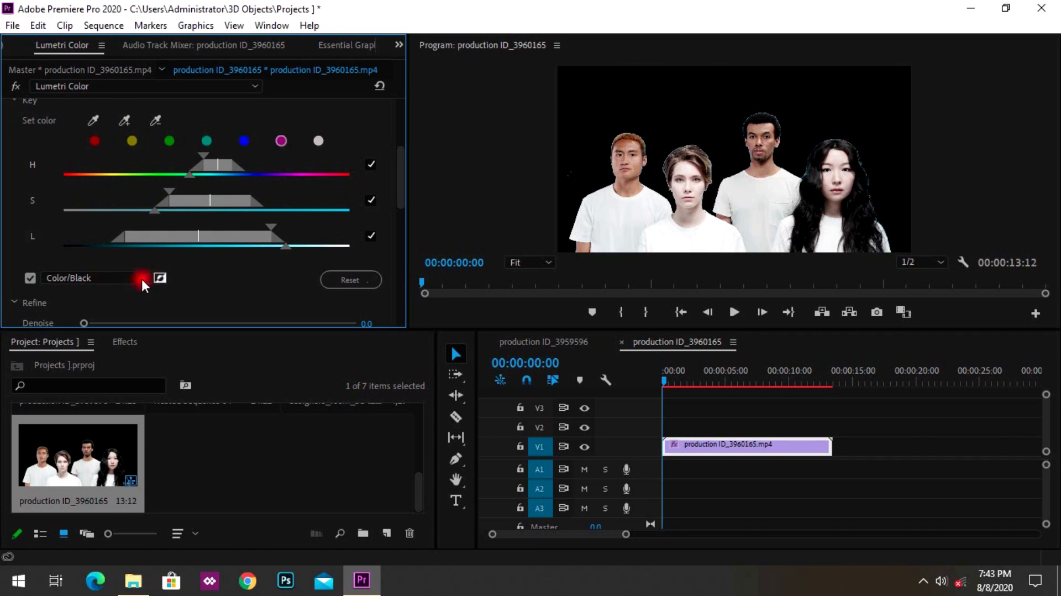
Step: Turn off the mask preview and set the HSL Secondary correction's Tint to -100 and Contrast to 100
{"action": "left_click", "coordinate": [30, 278]}
{"action": "scroll", "coordinate": [197, 274], "scroll_direction": "down", "scroll_amount": 5}
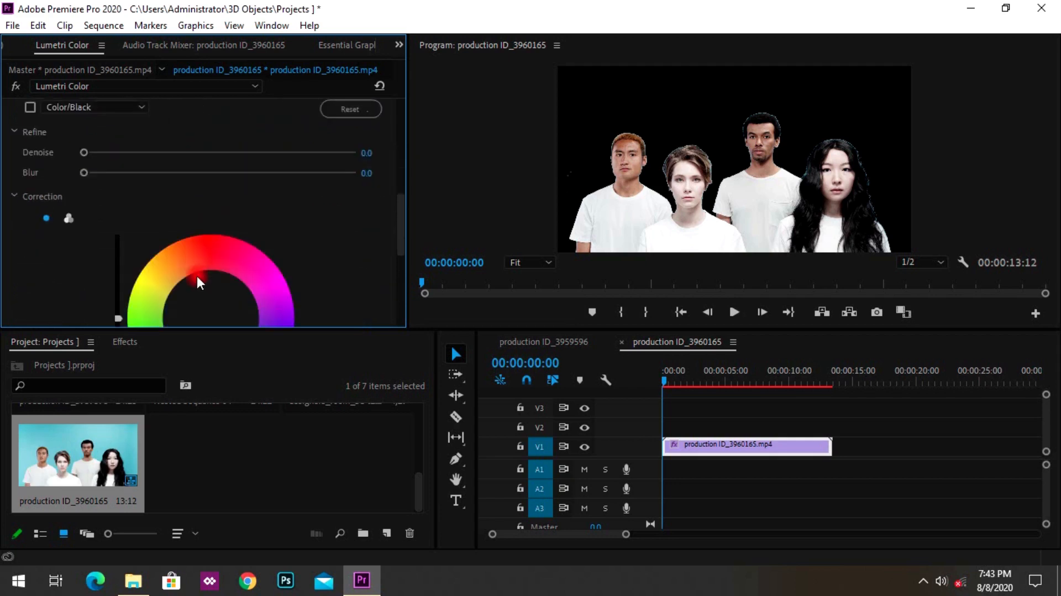
{"action": "scroll", "coordinate": [197, 273], "scroll_direction": "down", "scroll_amount": 6}
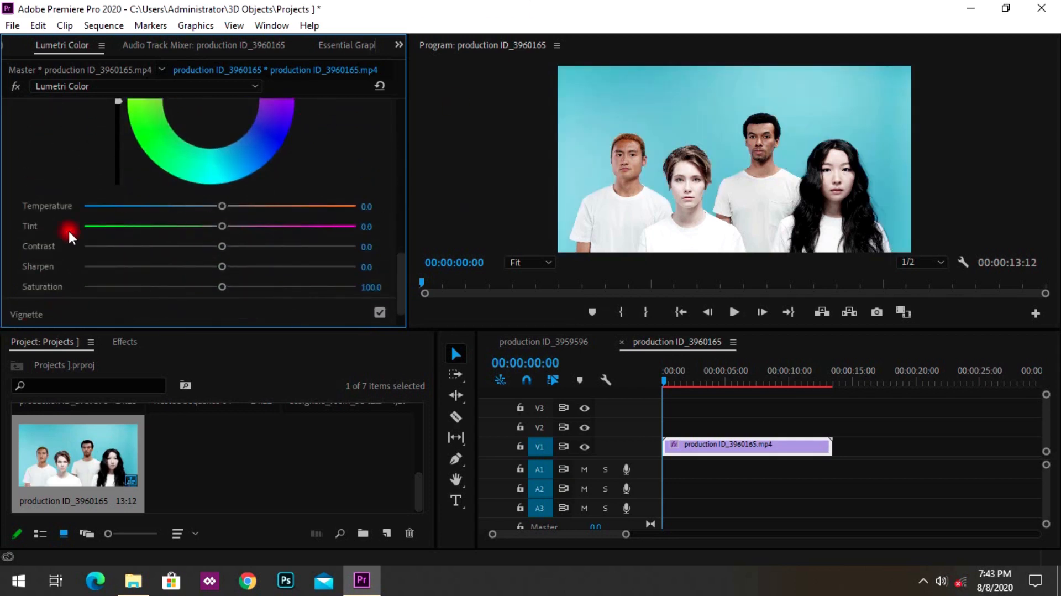
{"action": "left_click_drag", "start_coordinate": [220, 230], "coordinate": [3, 241]}
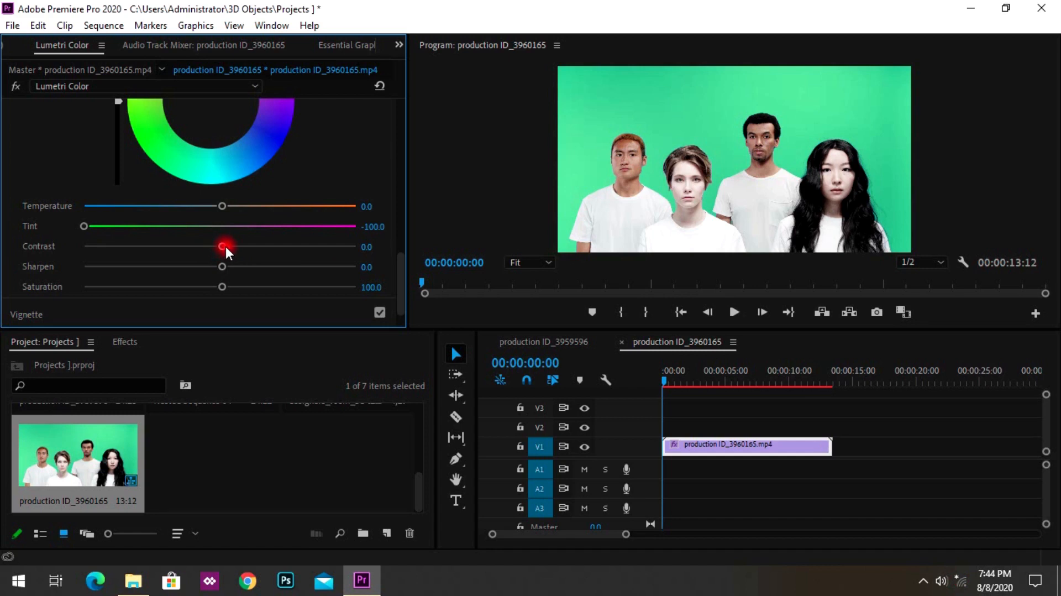
{"action": "left_click_drag", "start_coordinate": [226, 247], "coordinate": [341, 238]}
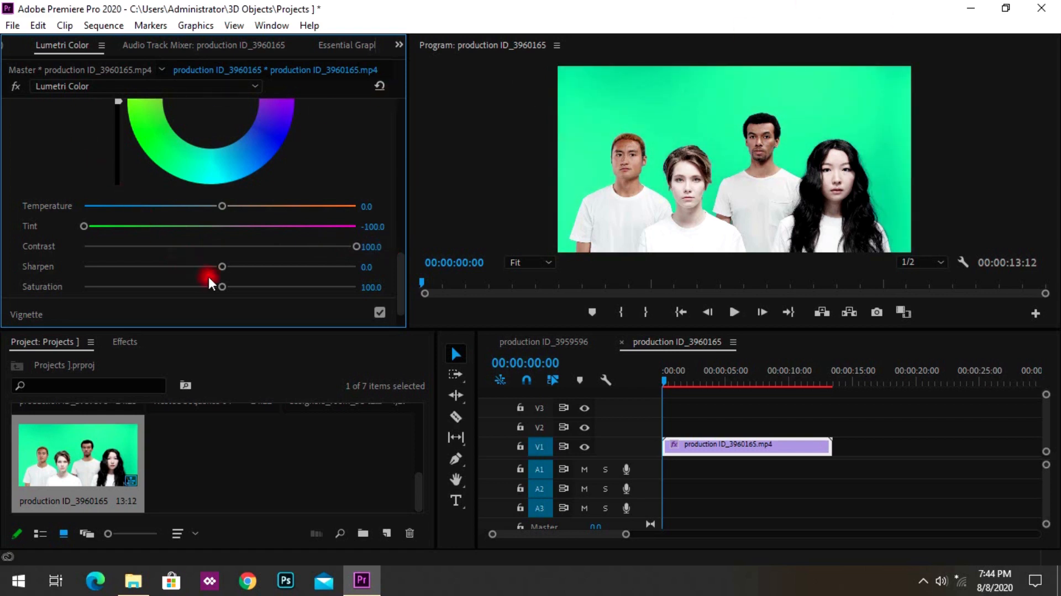
Step: Set the correction's Sharpen to -61.3, Saturation to 116.8 and Temperature to 23.1
{"action": "left_click_drag", "start_coordinate": [221, 265], "coordinate": [136, 266]}
{"action": "left_click_drag", "start_coordinate": [220, 287], "coordinate": [234, 287]}
{"action": "left_click_drag", "start_coordinate": [248, 208], "coordinate": [251, 207]}
Step: Switch the correction to three-way colour wheels and raise the Midtones and Shadows brightness to maximum
{"action": "scroll", "coordinate": [339, 181], "scroll_direction": "up", "scroll_amount": 5}
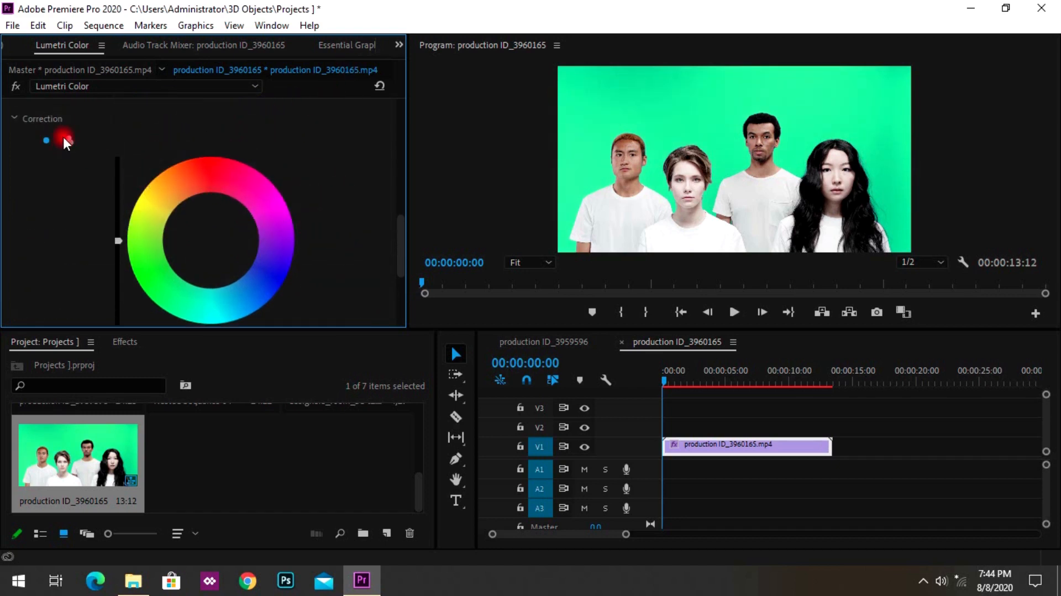
{"action": "left_click", "coordinate": [66, 140]}
{"action": "left_click_drag", "start_coordinate": [149, 210], "coordinate": [149, 159]}
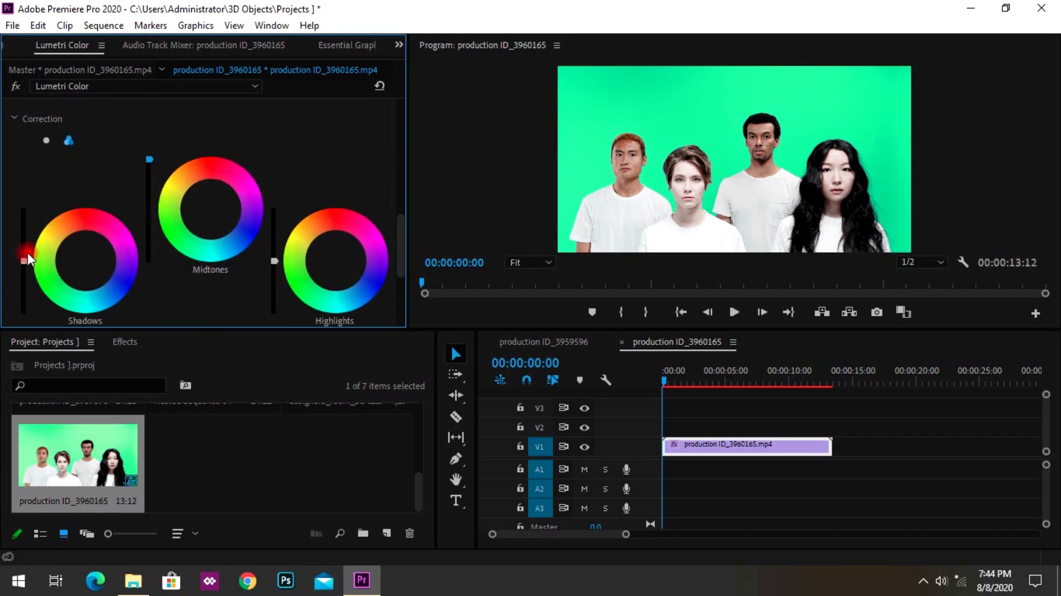
{"action": "left_click_drag", "start_coordinate": [24, 261], "coordinate": [24, 208]}
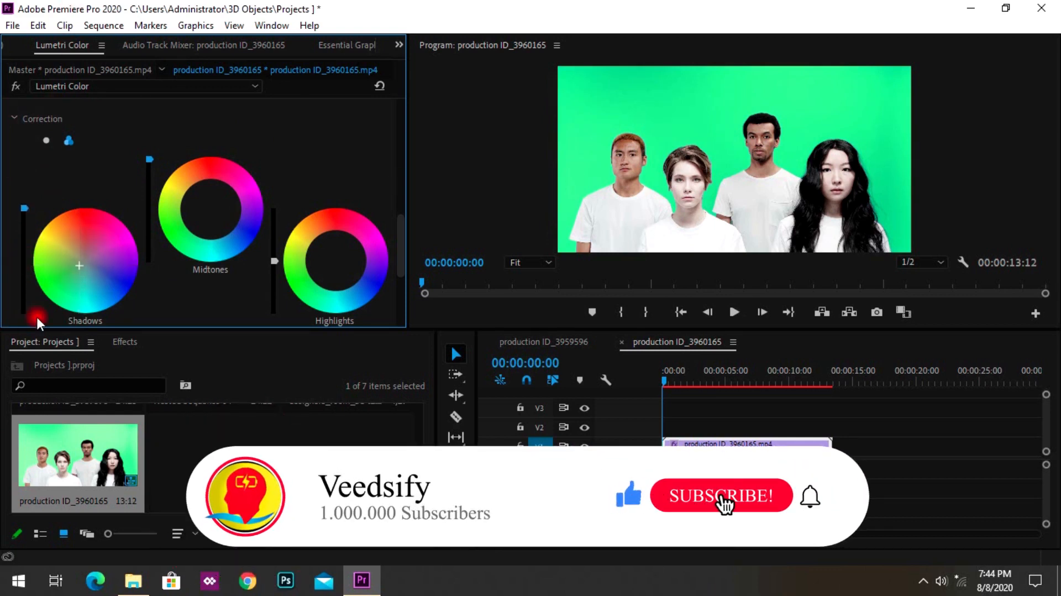
Step: Shift the Shadows and Midtones colour wheels strongly toward green
{"action": "left_click_drag", "start_coordinate": [79, 238], "coordinate": [6, 280]}
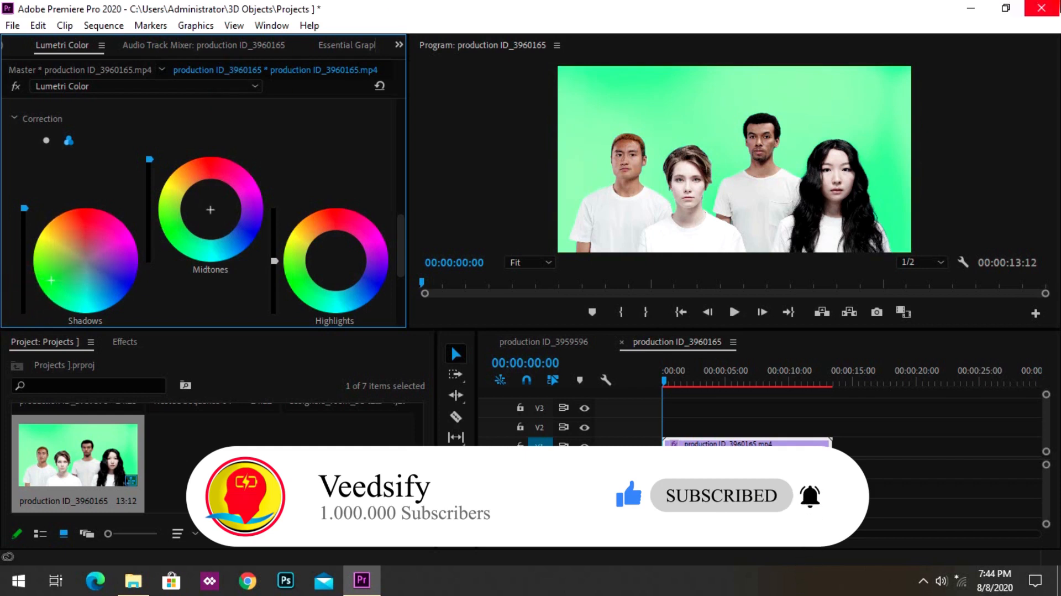
{"action": "left_click_drag", "start_coordinate": [54, 281], "coordinate": [11, 307]}
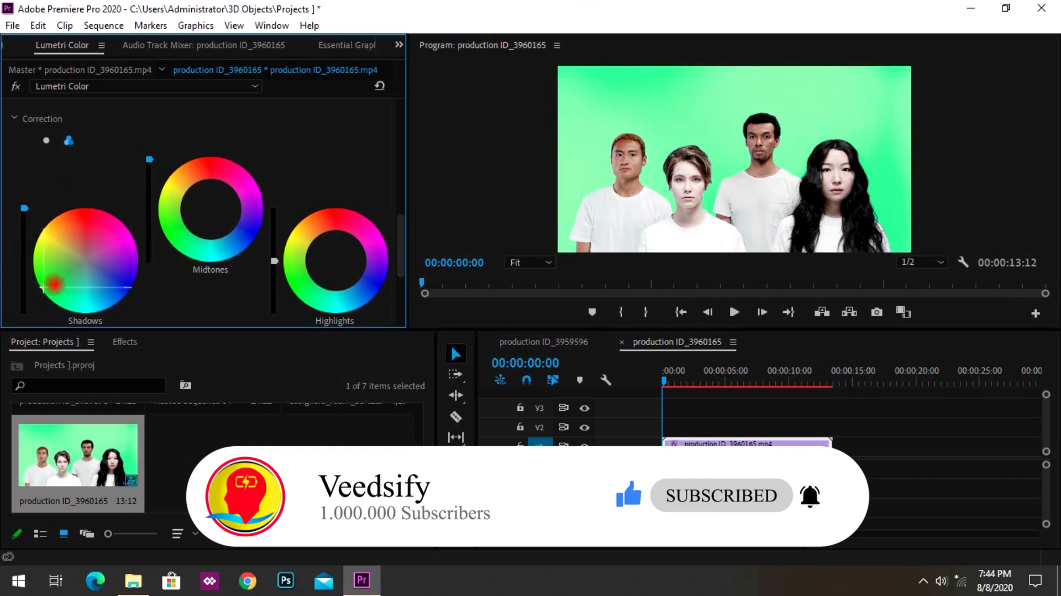
{"action": "left_click_drag", "start_coordinate": [208, 204], "coordinate": [2, 382]}
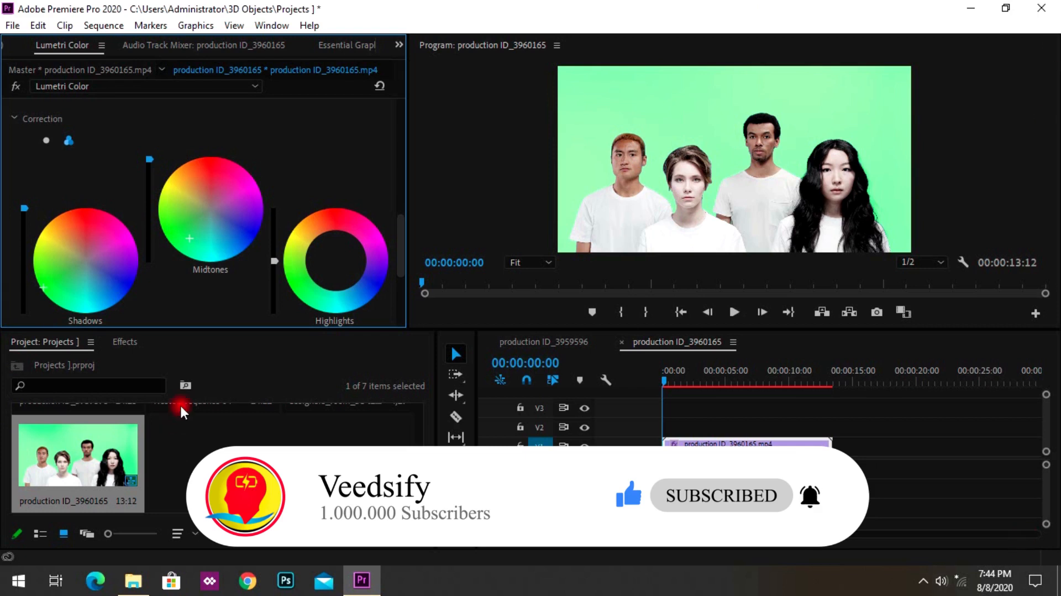
{"action": "left_click_drag", "start_coordinate": [188, 238], "coordinate": [2, 234]}
Step: Lower the Highlights brightness to minimum and shift its wheel to green, keeping Midtones and Shadows brightness at maximum
{"action": "left_click_drag", "start_coordinate": [275, 259], "coordinate": [274, 294]}
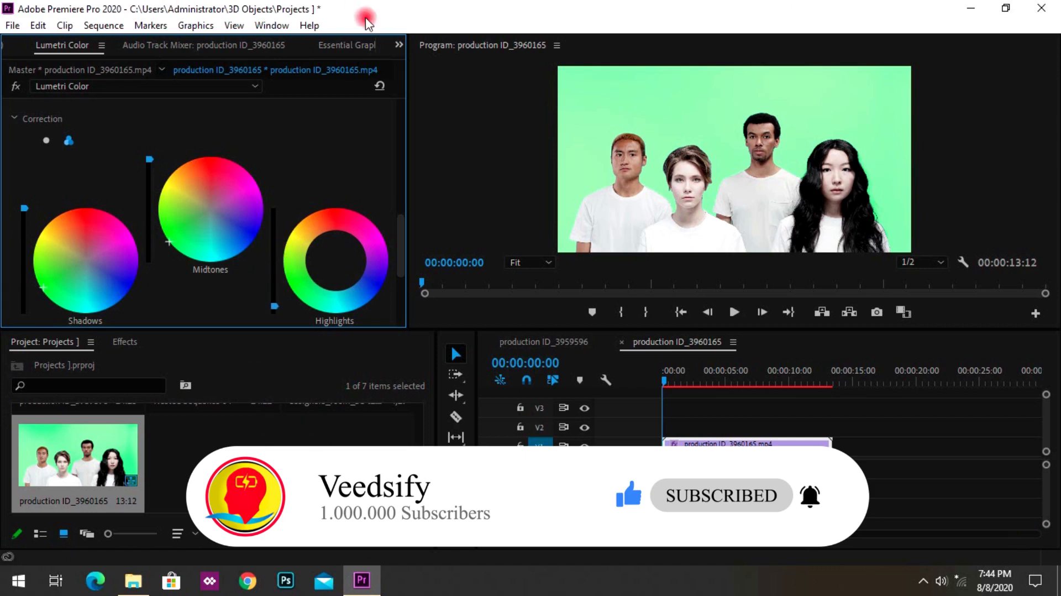
{"action": "left_click", "coordinate": [335, 262]}
{"action": "left_click_drag", "start_coordinate": [335, 268], "coordinate": [35, 473]}
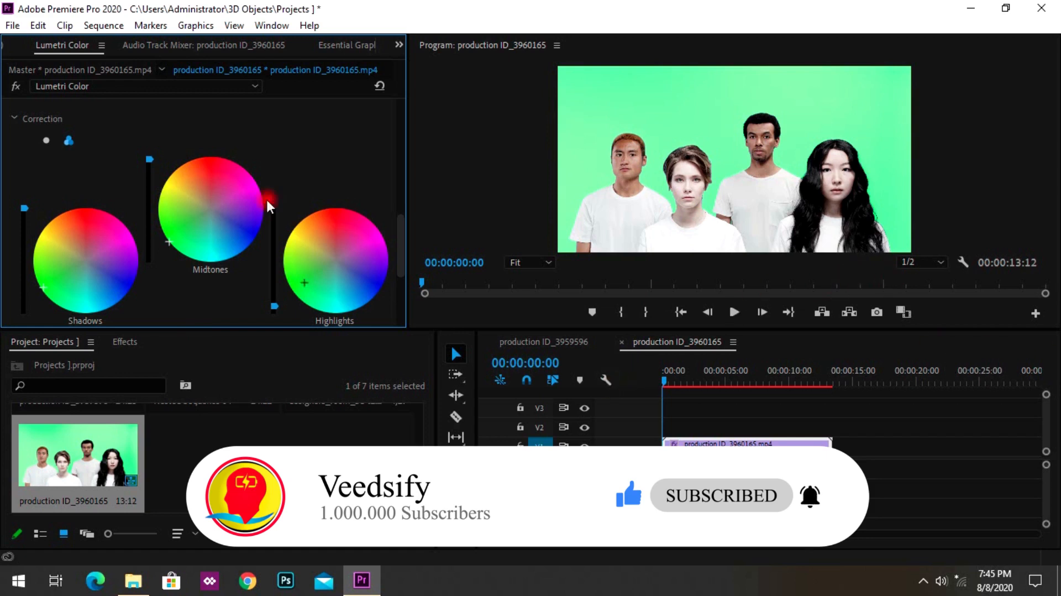
{"action": "left_click_drag", "start_coordinate": [283, 296], "coordinate": [123, 371]}
{"action": "left_click_drag", "start_coordinate": [276, 312], "coordinate": [268, 332]}
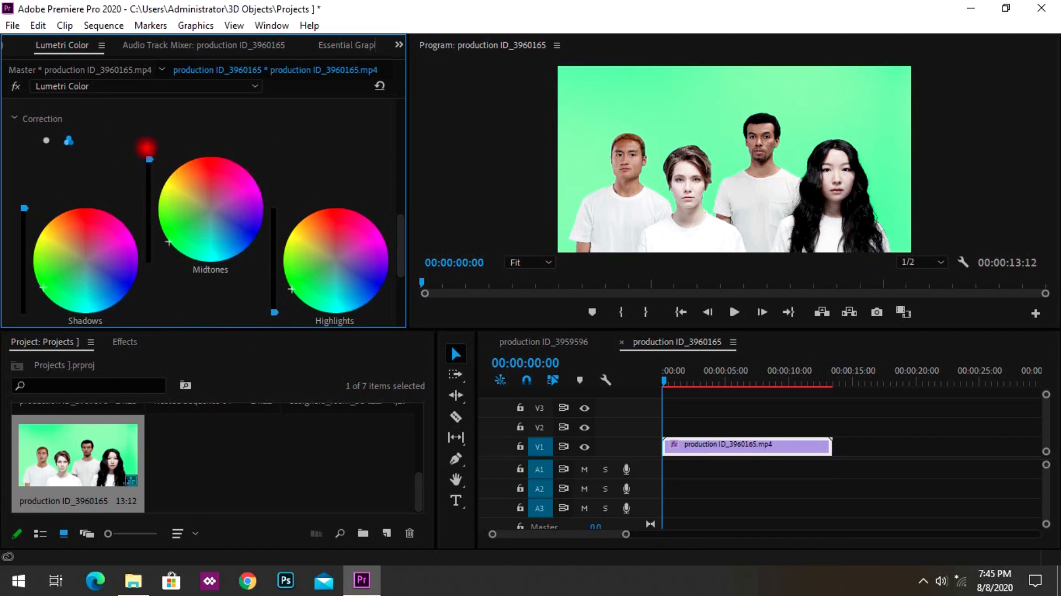
{"action": "left_click_drag", "start_coordinate": [147, 147], "coordinate": [150, 105]}
{"action": "left_click_drag", "start_coordinate": [21, 200], "coordinate": [67, 13]}
Step: Set the HSL Secondary correction's Temperature to 40.2
{"action": "scroll", "coordinate": [298, 210], "scroll_direction": "up", "scroll_amount": 2}
{"action": "scroll", "coordinate": [299, 210], "scroll_direction": "down", "scroll_amount": 5}
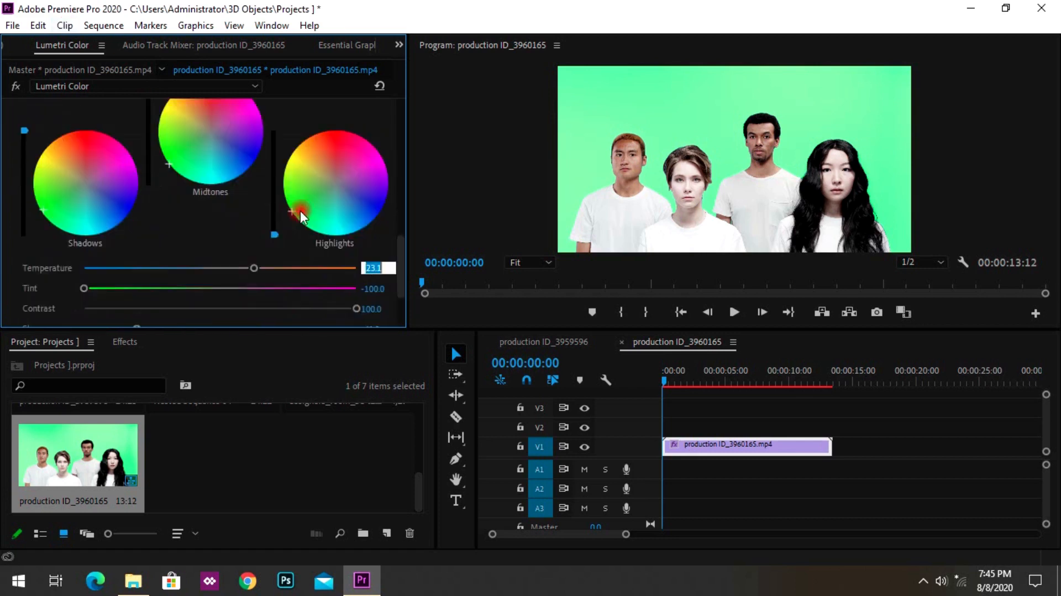
{"action": "scroll", "coordinate": [300, 211], "scroll_direction": "down", "scroll_amount": 1}
{"action": "mouse_move", "coordinate": [275, 236]}
{"action": "left_mouse_down"}
{"action": "mouse_move", "coordinate": [254, 233]}
{"action": "mouse_move", "coordinate": [275, 236]}
{"action": "left_mouse_up"}
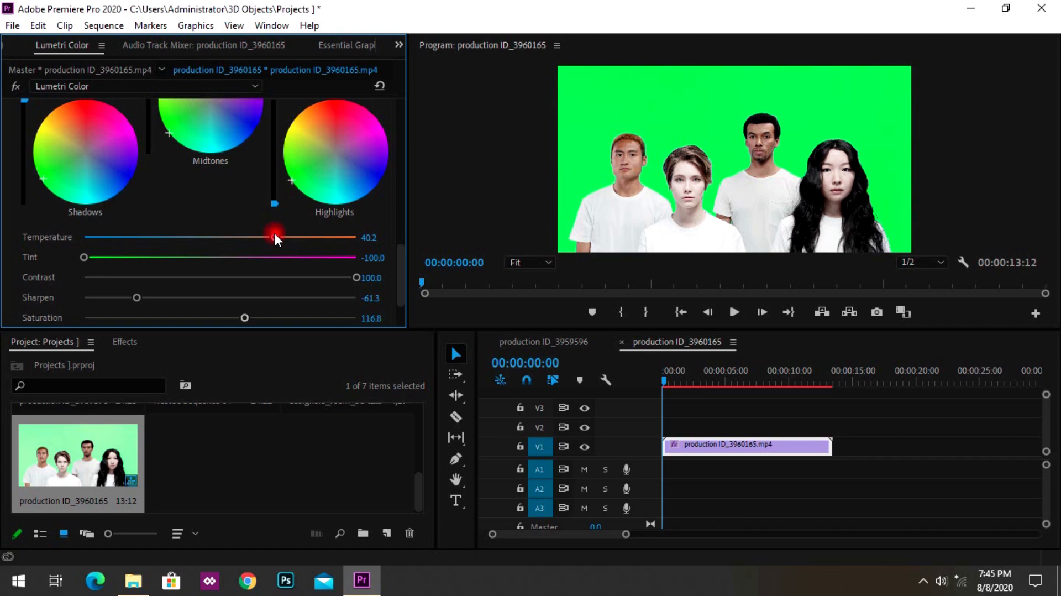
Step: Nest the production ID_3960165.mp4 clip on V1 into its own sequence, keeping the default name
{"action": "left_click", "coordinate": [115, 337]}
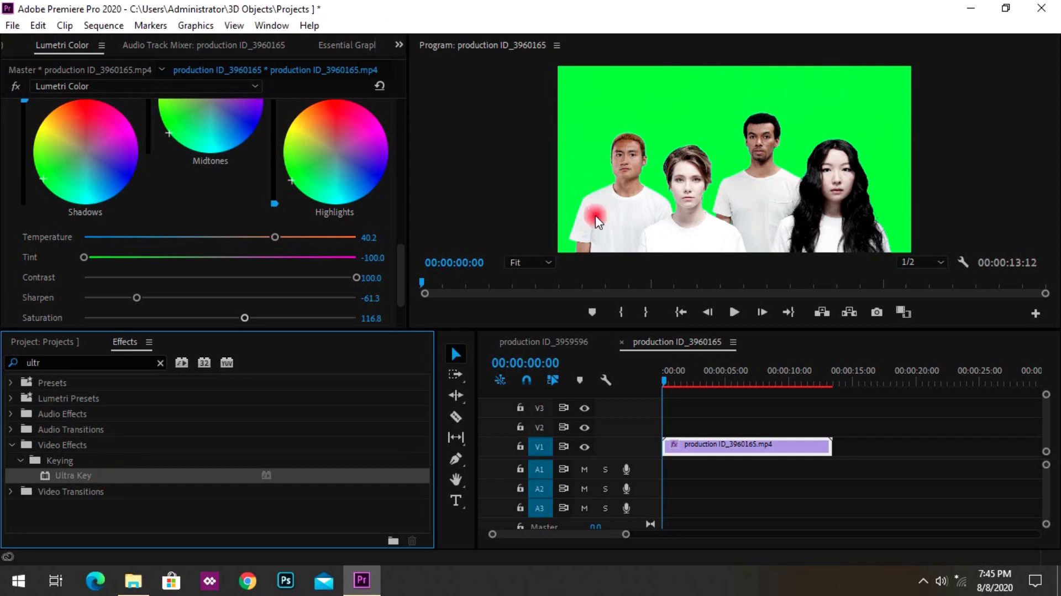
{"action": "right_click", "coordinate": [707, 448]}
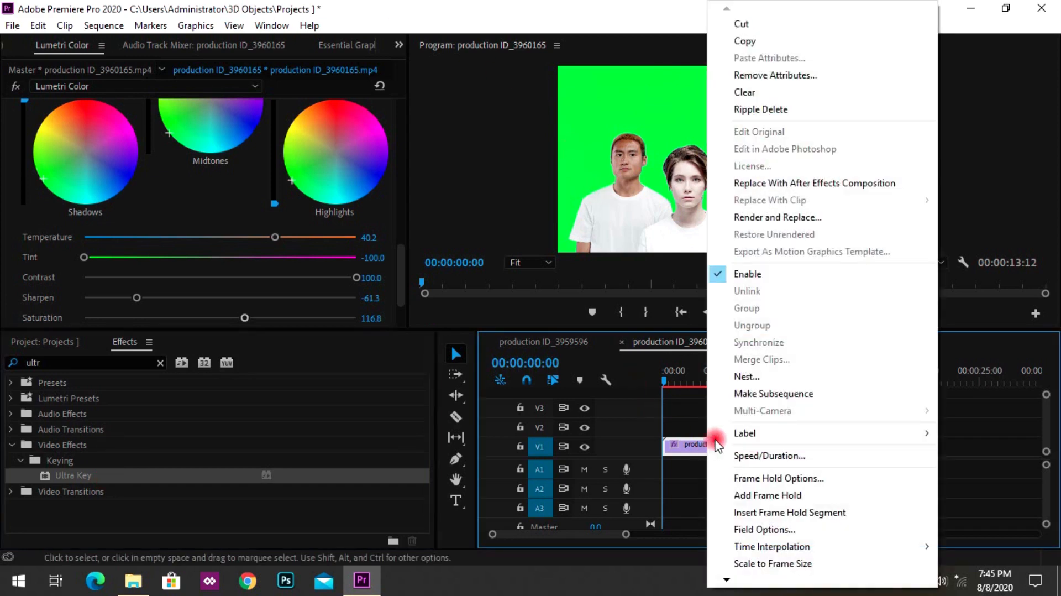
{"action": "left_click", "coordinate": [758, 375]}
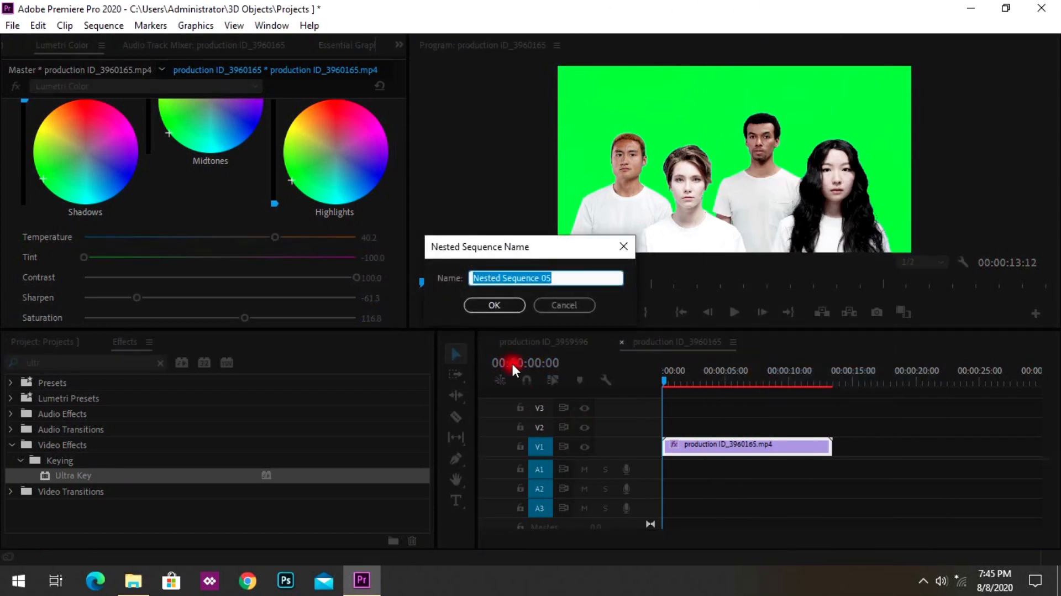
{"action": "left_click", "coordinate": [492, 305]}
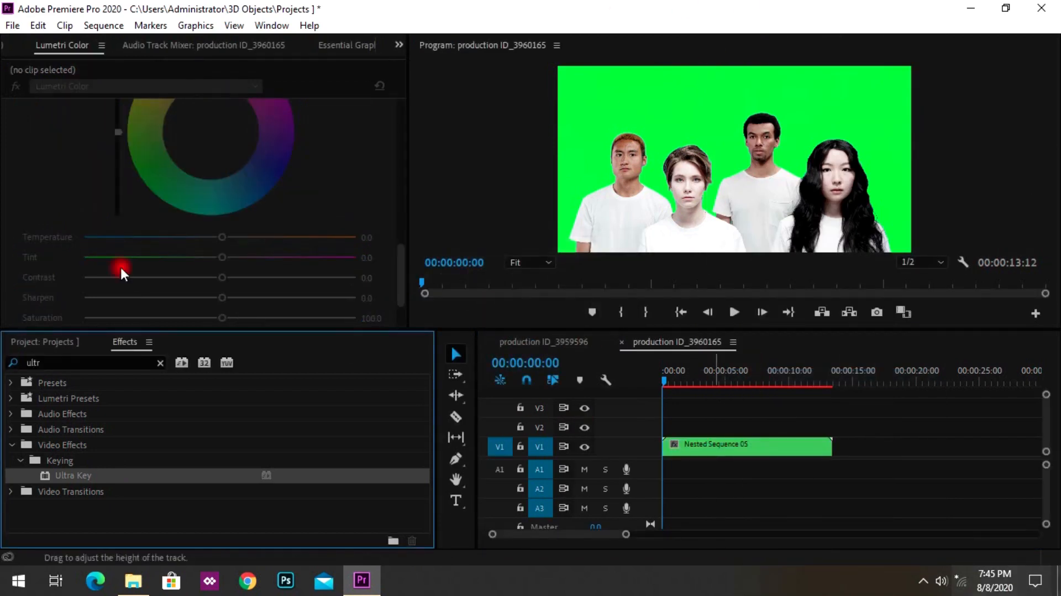
Step: Apply Ultra Key to the nested clip and sample the green background as its Key Color
{"action": "left_click_drag", "start_coordinate": [89, 472], "coordinate": [785, 446]}
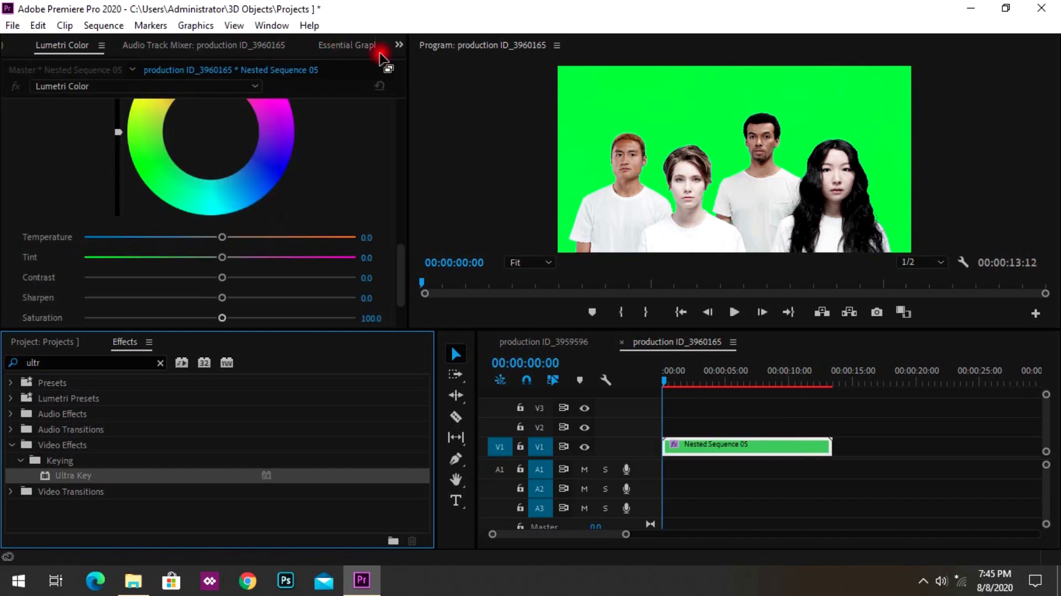
{"action": "left_click", "coordinate": [397, 43]}
{"action": "left_click", "coordinate": [433, 148]}
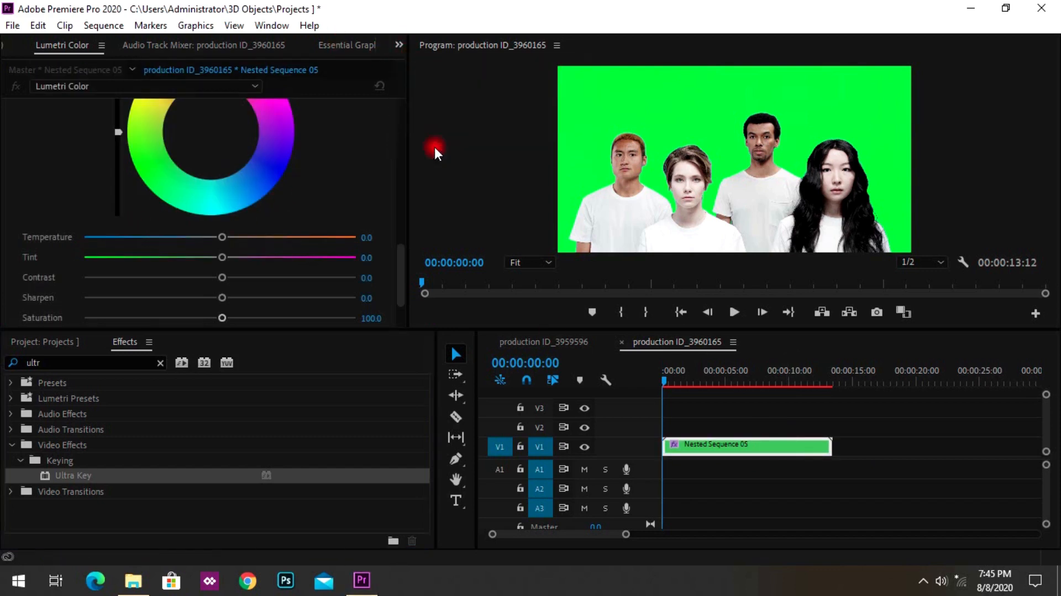
{"action": "scroll", "coordinate": [151, 260], "scroll_direction": "down", "scroll_amount": 1}
{"action": "scroll", "coordinate": [151, 260], "scroll_direction": "down", "scroll_amount": 4}
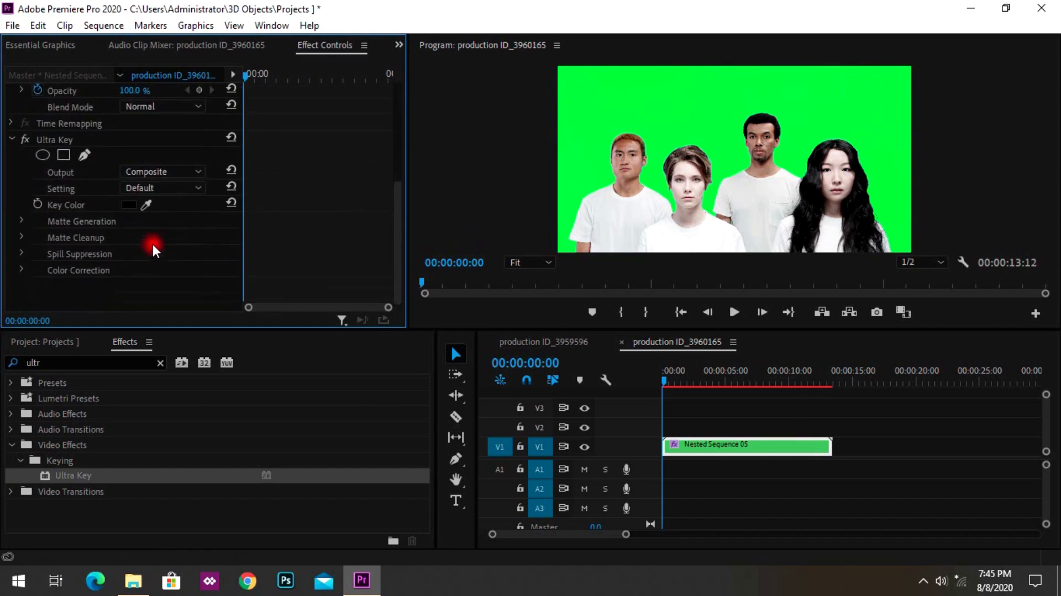
{"action": "left_click_drag", "start_coordinate": [147, 203], "coordinate": [825, 91]}
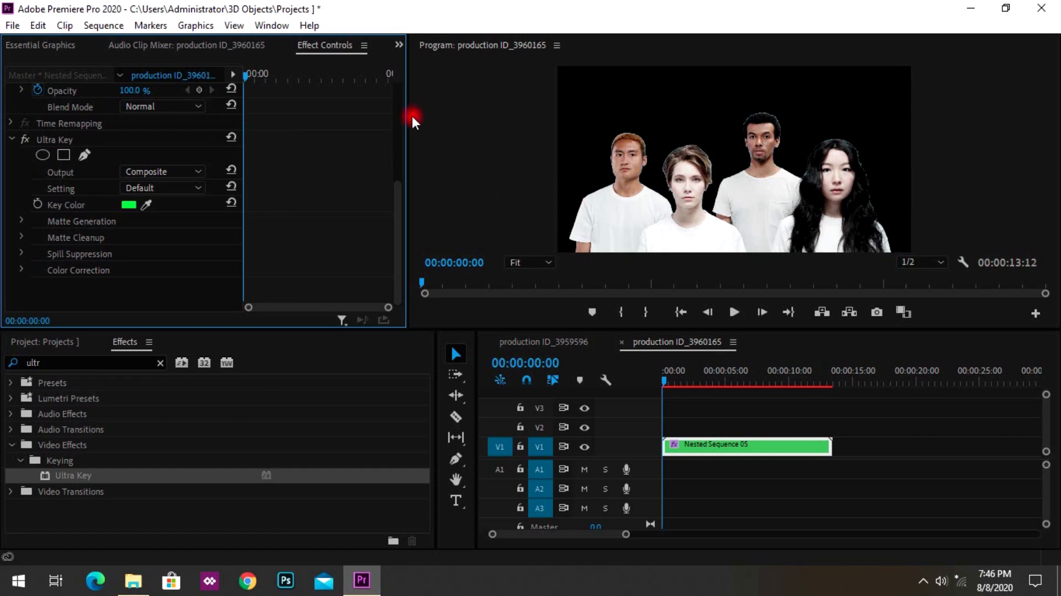
Step: In Ultra Key's Matte Cleanup, set Choke to 40 and Mid Point to 100
{"action": "left_click", "coordinate": [22, 236]}
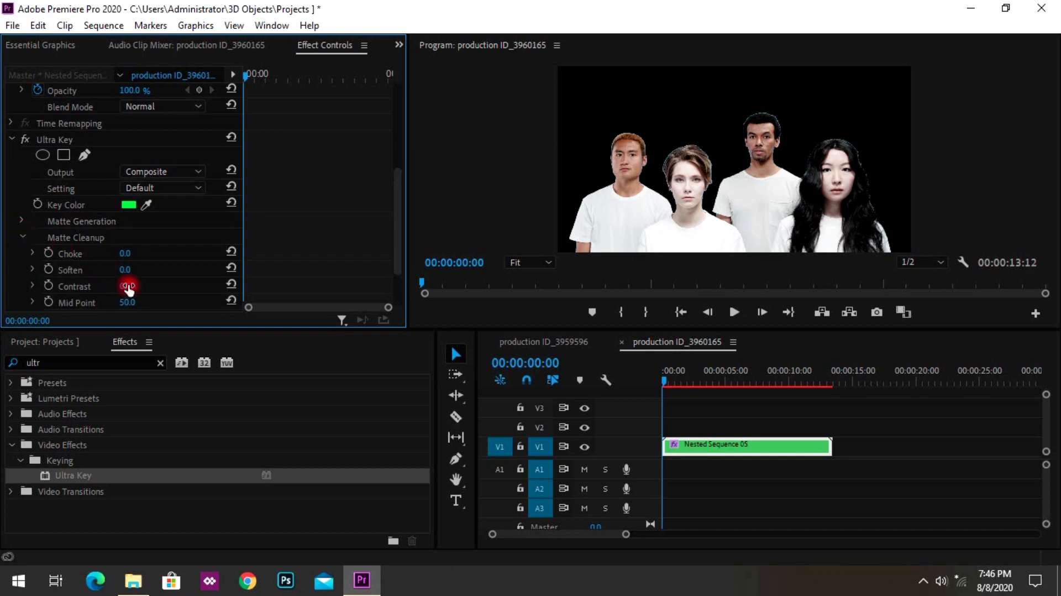
{"action": "scroll", "coordinate": [131, 282], "scroll_direction": "down", "scroll_amount": 1}
{"action": "left_click", "coordinate": [126, 239]}
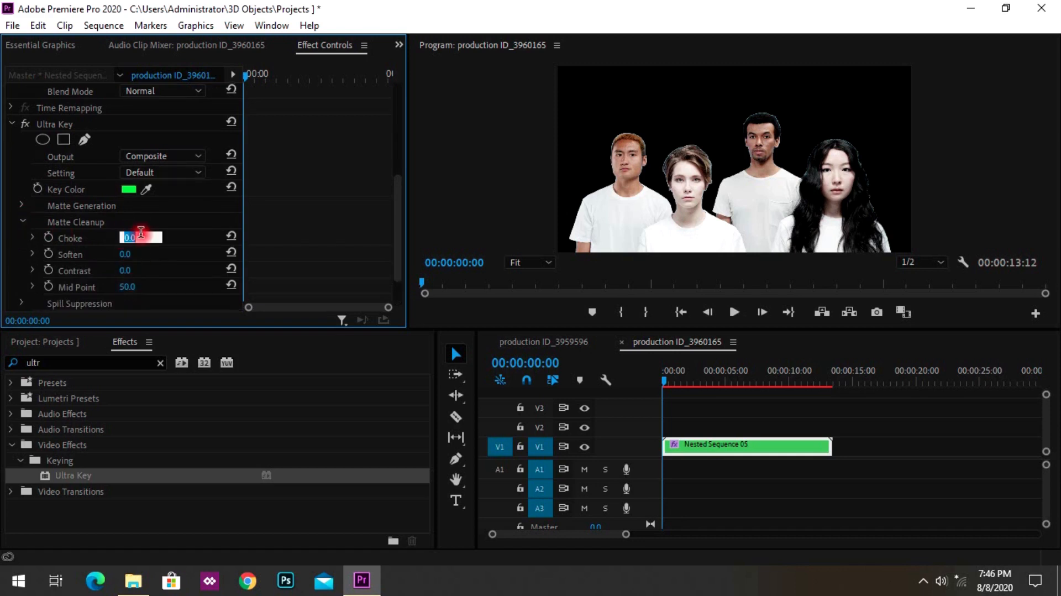
{"action": "type", "text": "30"}
{"action": "key", "text": "Return"}
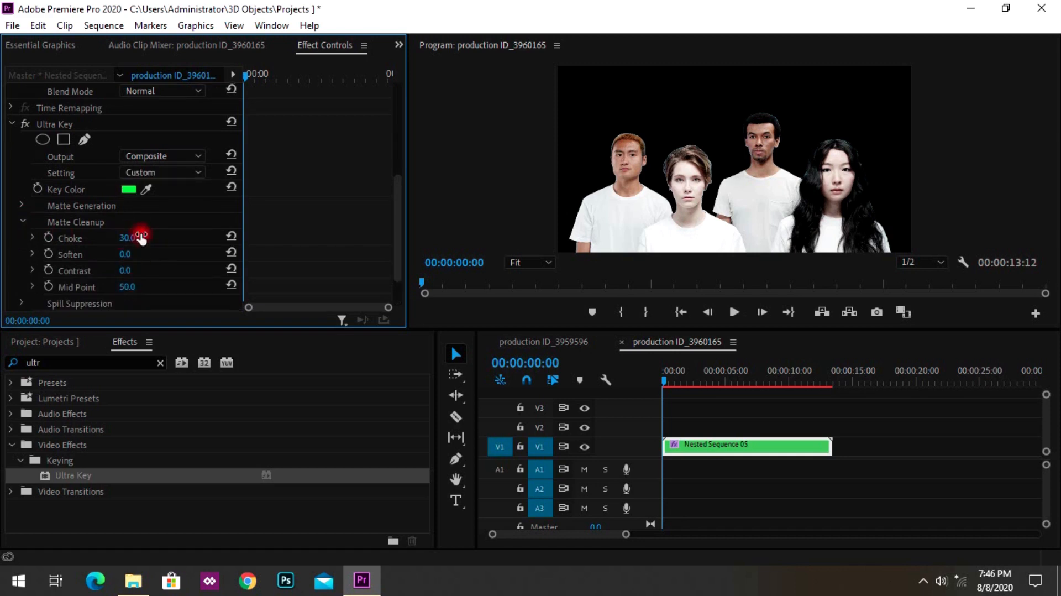
{"action": "left_click", "coordinate": [133, 237]}
{"action": "type", "text": "40"}
{"action": "key", "text": "Return"}
{"action": "left_click_drag", "start_coordinate": [124, 286], "coordinate": [284, 302]}
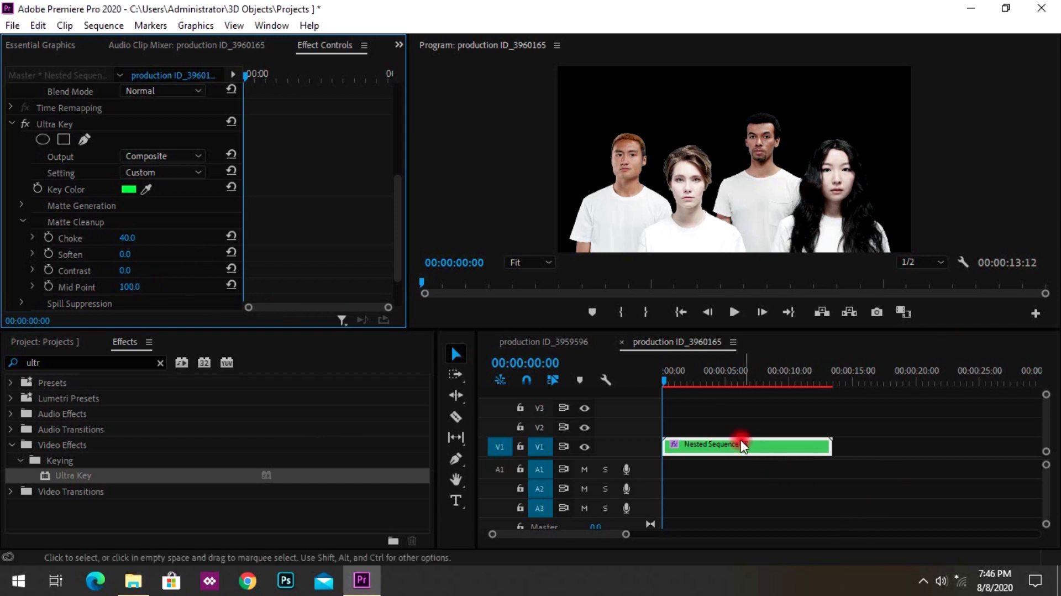
Step: Move the nested clip up to V2 and place the designers_room_3d-t2 image at the start of V1
{"action": "mouse_move", "coordinate": [739, 440]}
{"action": "left_mouse_down"}
{"action": "mouse_move", "coordinate": [742, 415]}
{"action": "mouse_move", "coordinate": [752, 427]}
{"action": "left_mouse_up"}
{"action": "left_click", "coordinate": [54, 341]}
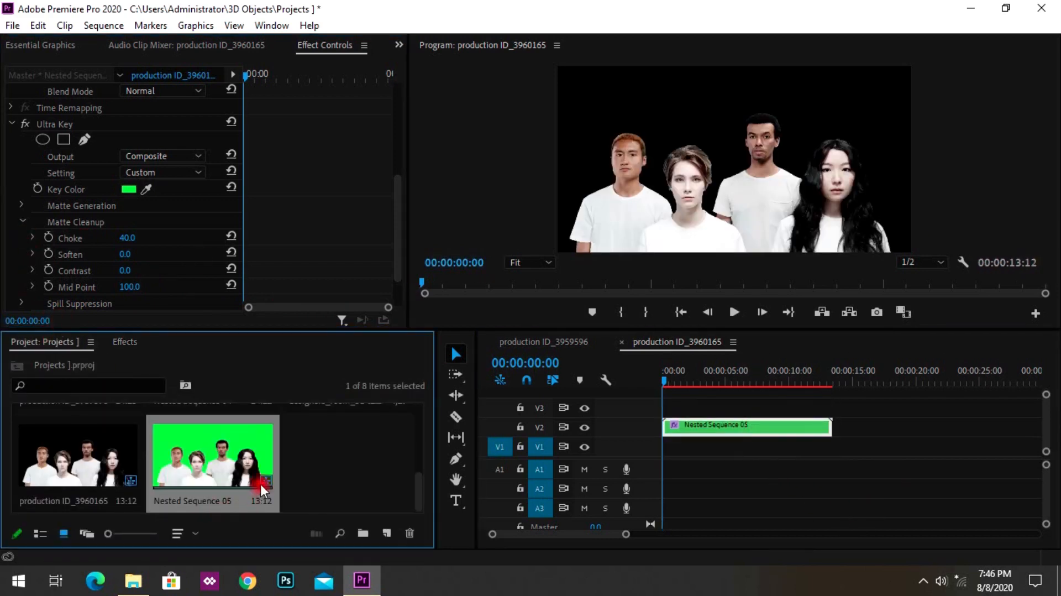
{"action": "scroll", "coordinate": [279, 466], "scroll_direction": "up", "scroll_amount": 1}
{"action": "scroll", "coordinate": [265, 468], "scroll_direction": "down", "scroll_amount": 1}
{"action": "scroll", "coordinate": [264, 468], "scroll_direction": "down", "scroll_amount": 1}
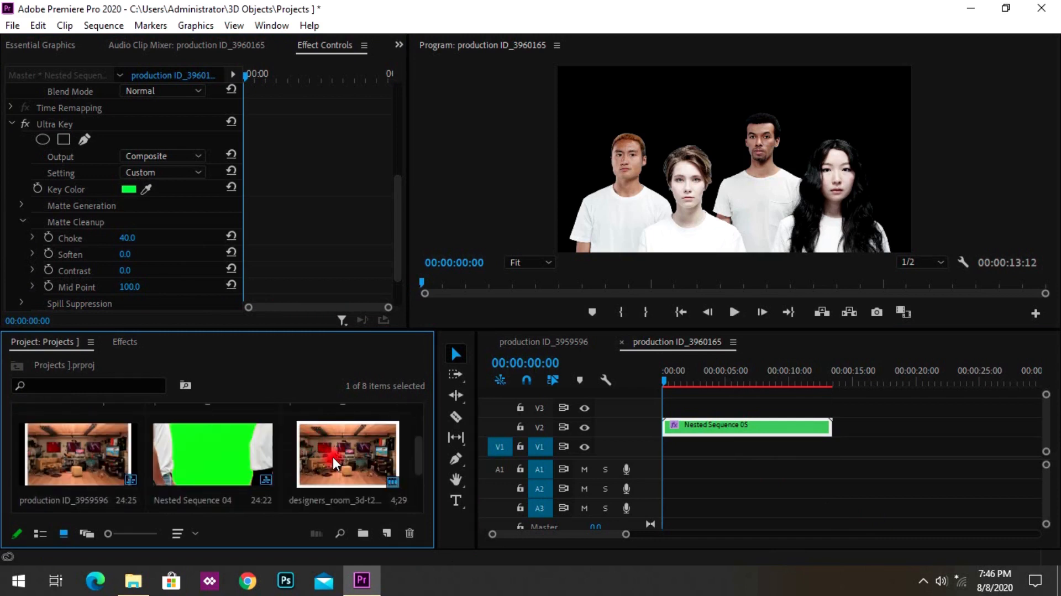
{"action": "left_click_drag", "start_coordinate": [333, 456], "coordinate": [671, 446]}
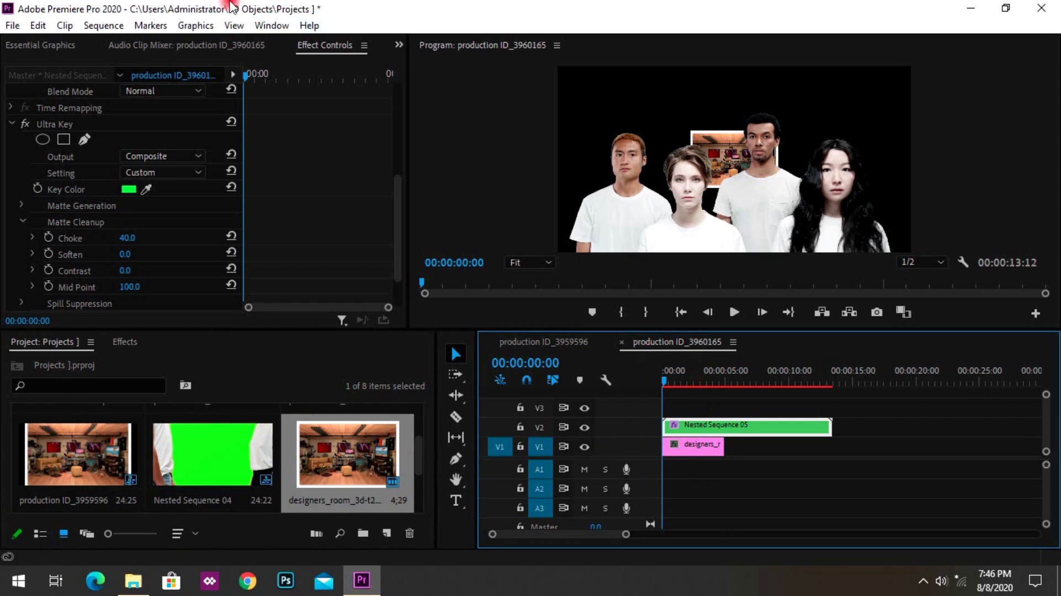
Step: Set the Scale of the designers_room_3d-t2.jpg background clip to 450
{"action": "left_click", "coordinate": [295, 46]}
{"action": "left_click", "coordinate": [397, 43]}
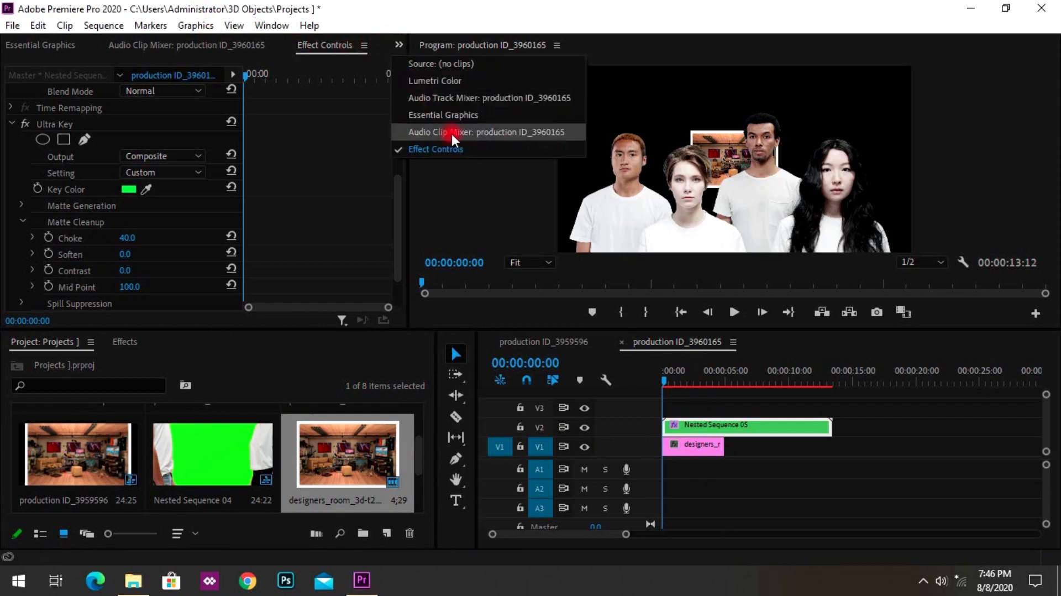
{"action": "left_click", "coordinate": [460, 148]}
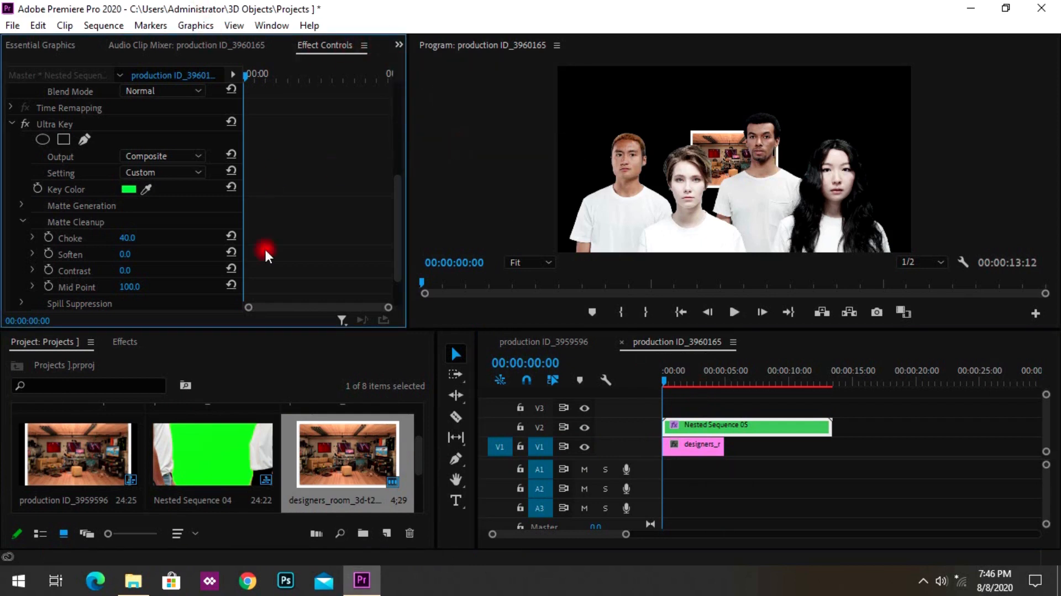
{"action": "left_click", "coordinate": [694, 449]}
{"action": "left_click", "coordinate": [695, 448]}
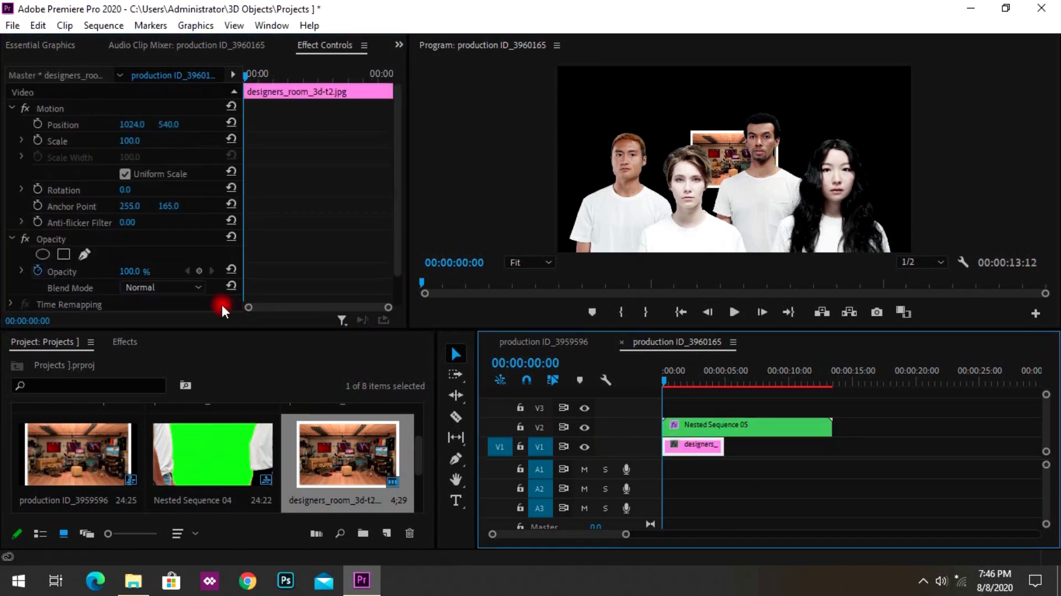
{"action": "left_click_drag", "start_coordinate": [132, 143], "coordinate": [407, 154]}
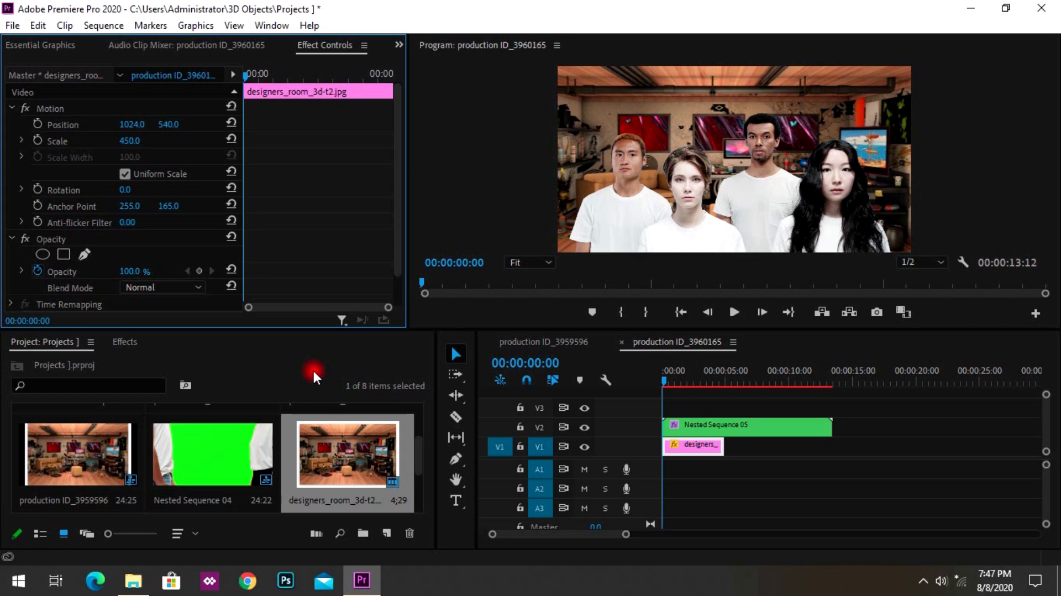
Step: Create a new sequence from the Pexels Videos 3785.mp4 clip and play it through
{"action": "scroll", "coordinate": [313, 369], "scroll_direction": "up", "scroll_amount": 2}
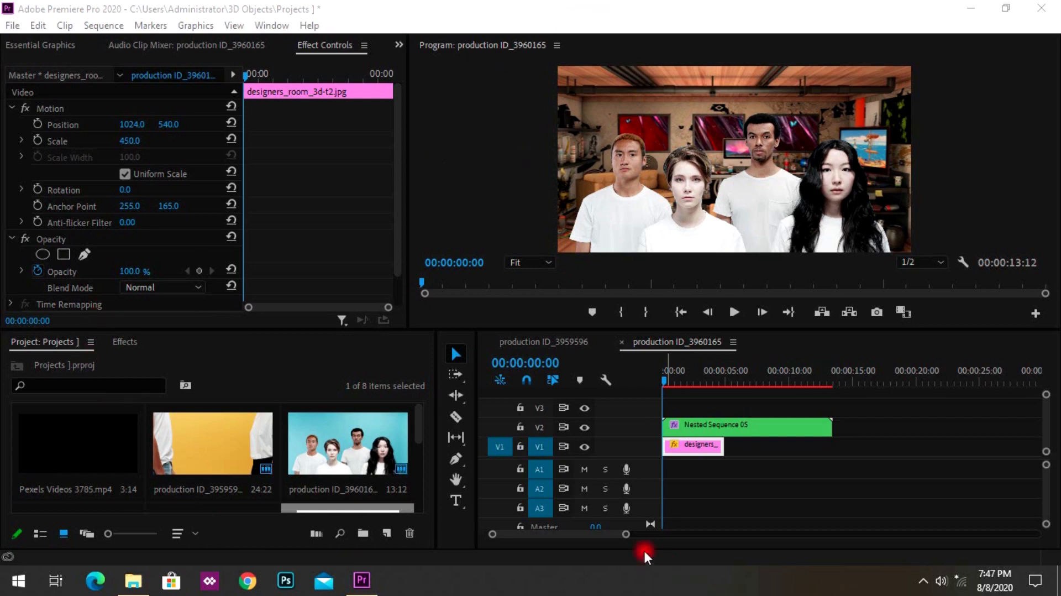
{"action": "right_click", "coordinate": [49, 454]}
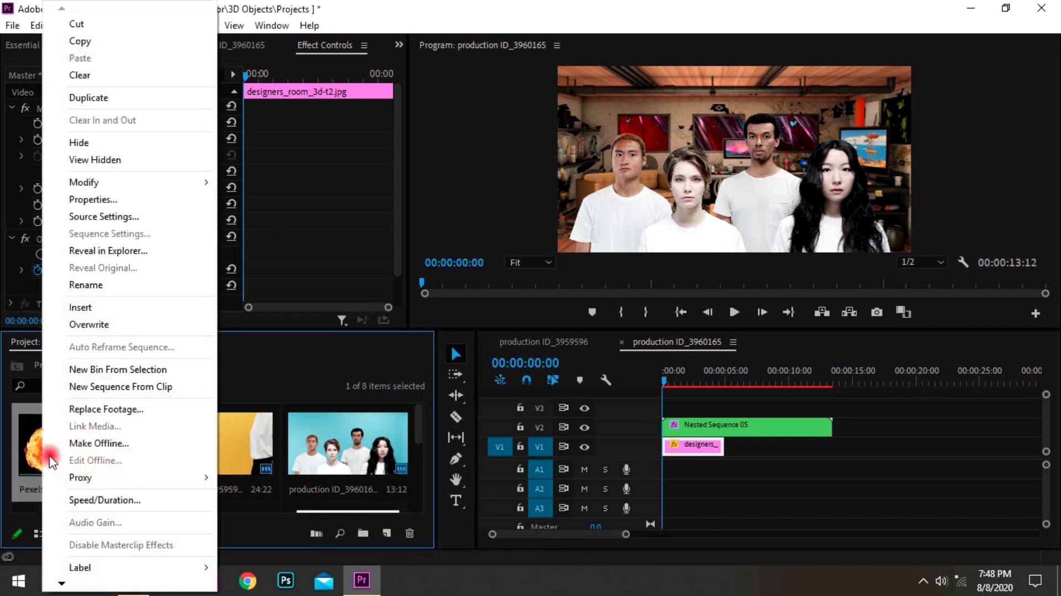
{"action": "left_click", "coordinate": [122, 387]}
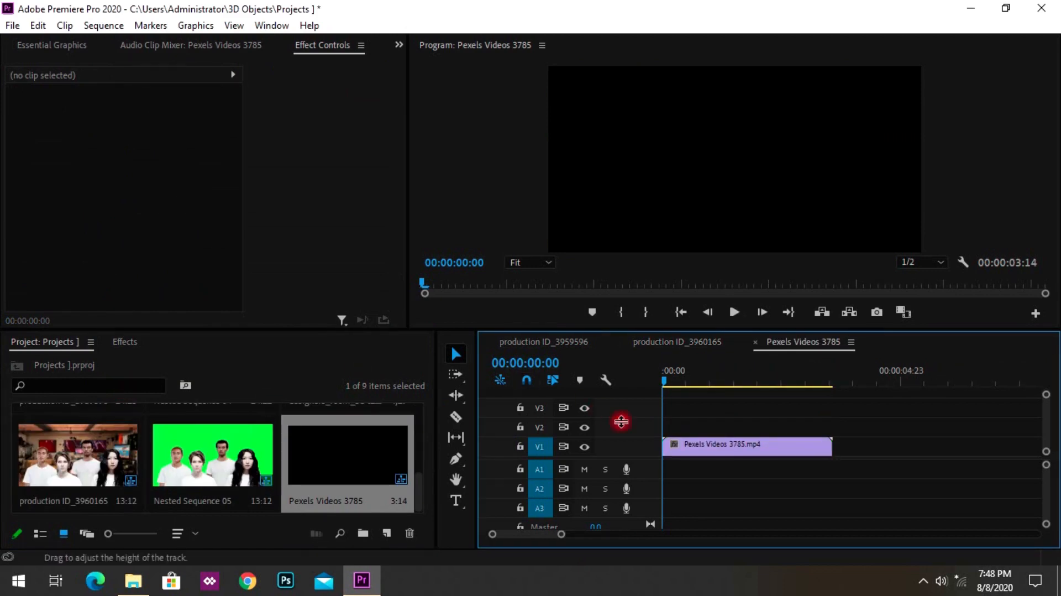
{"action": "left_click", "coordinate": [731, 313]}
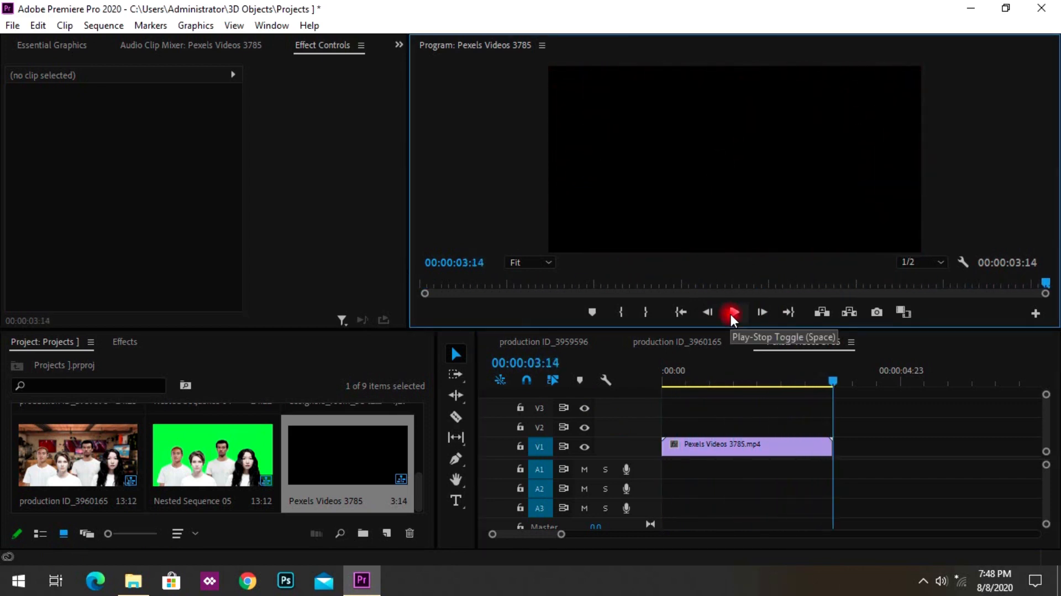
Step: Move the Pexels Videos 3785.mp4 clip up to V2 and place the designers_room_3d-t2 image beneath it on V1
{"action": "left_click_drag", "start_coordinate": [710, 448], "coordinate": [717, 431]}
{"action": "scroll", "coordinate": [265, 408], "scroll_direction": "up", "scroll_amount": 3}
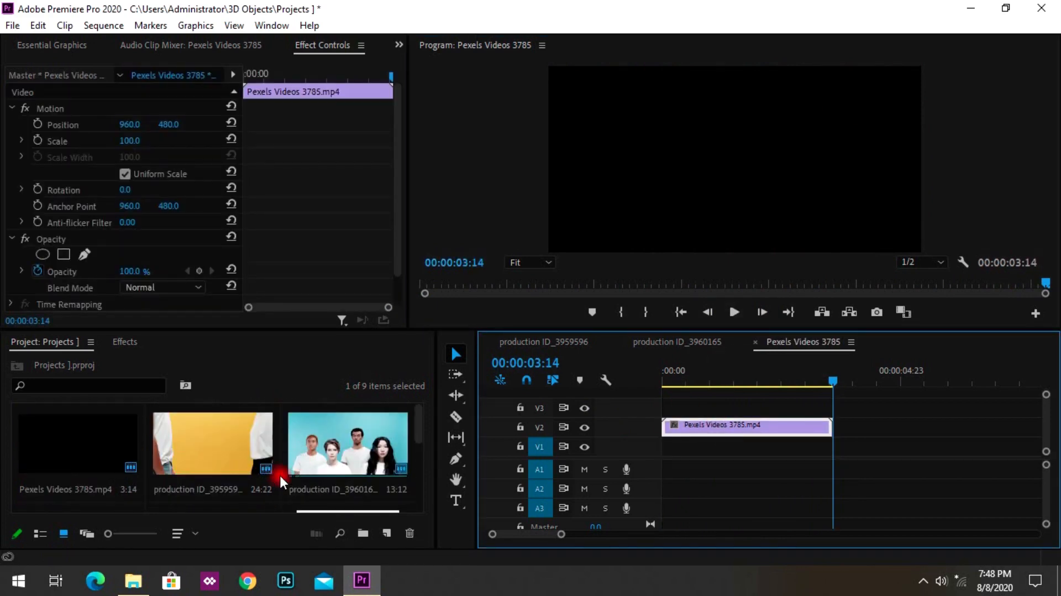
{"action": "scroll", "coordinate": [310, 479], "scroll_direction": "down", "scroll_amount": 3}
{"action": "scroll", "coordinate": [343, 479], "scroll_direction": "down", "scroll_amount": 1}
{"action": "left_click_drag", "start_coordinate": [354, 467], "coordinate": [652, 442]}
Step: At 00:00:01:07, hide V2, set the Scale of designers_room_3d-t2.jpg on V1 to 434, and show V2 again
{"action": "left_click", "coordinate": [725, 379]}
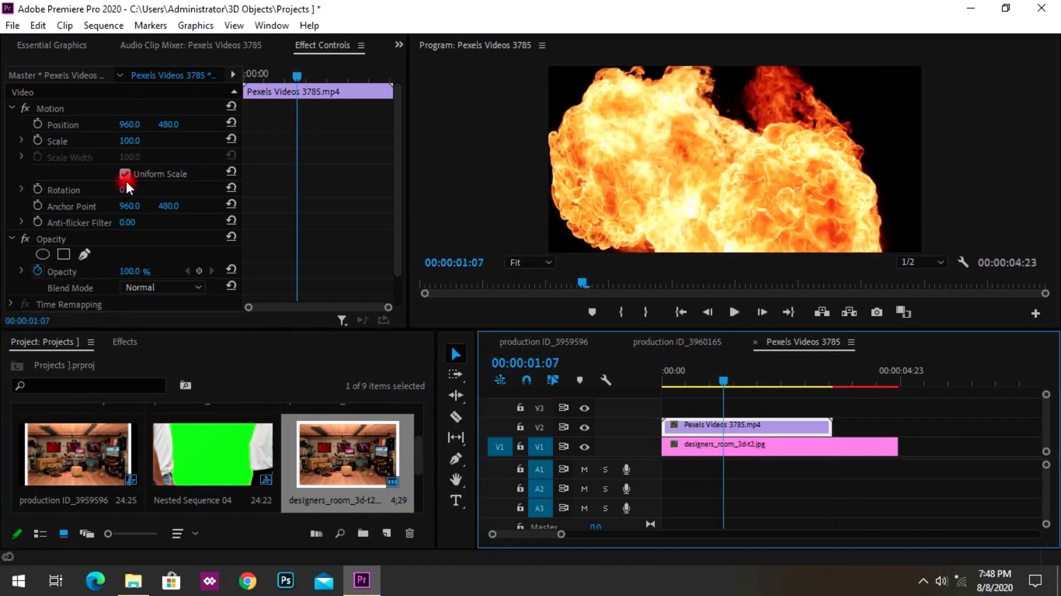
{"action": "left_click", "coordinate": [584, 427]}
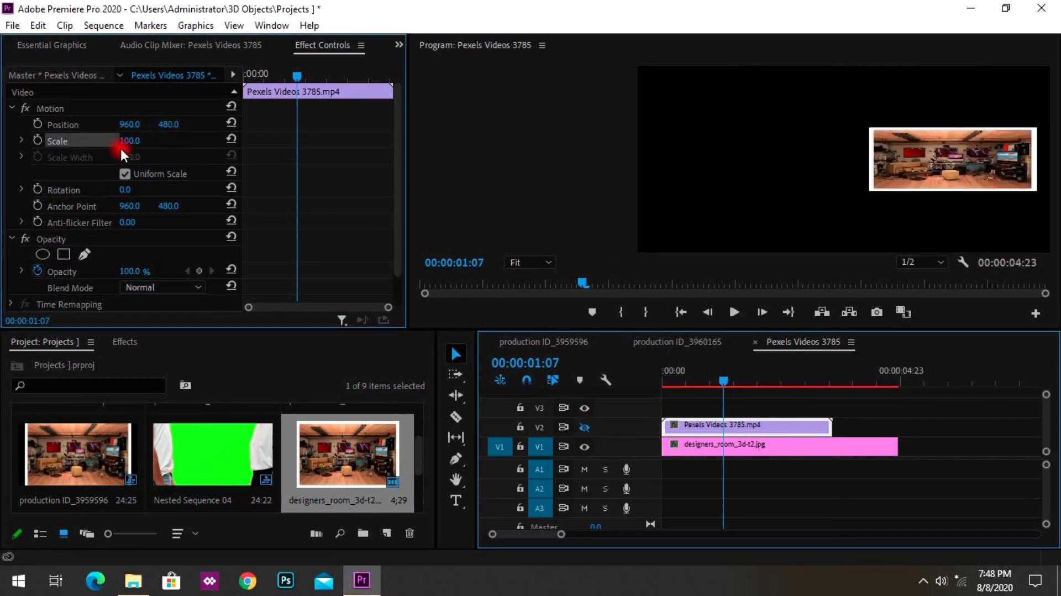
{"action": "left_click_drag", "start_coordinate": [121, 147], "coordinate": [441, 143]}
{"action": "left_click", "coordinate": [733, 449]}
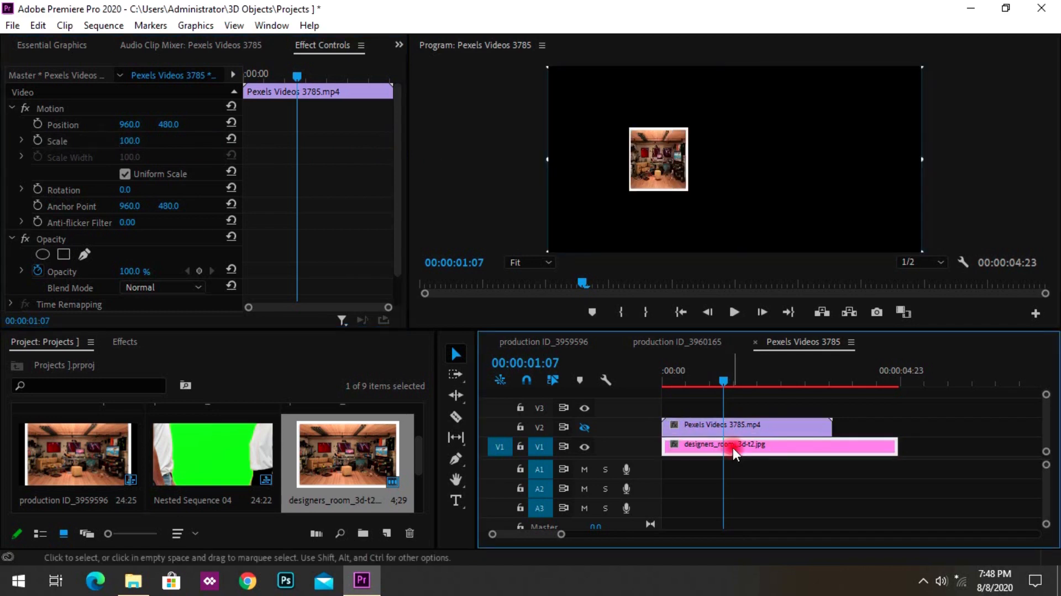
{"action": "left_click", "coordinate": [128, 142]}
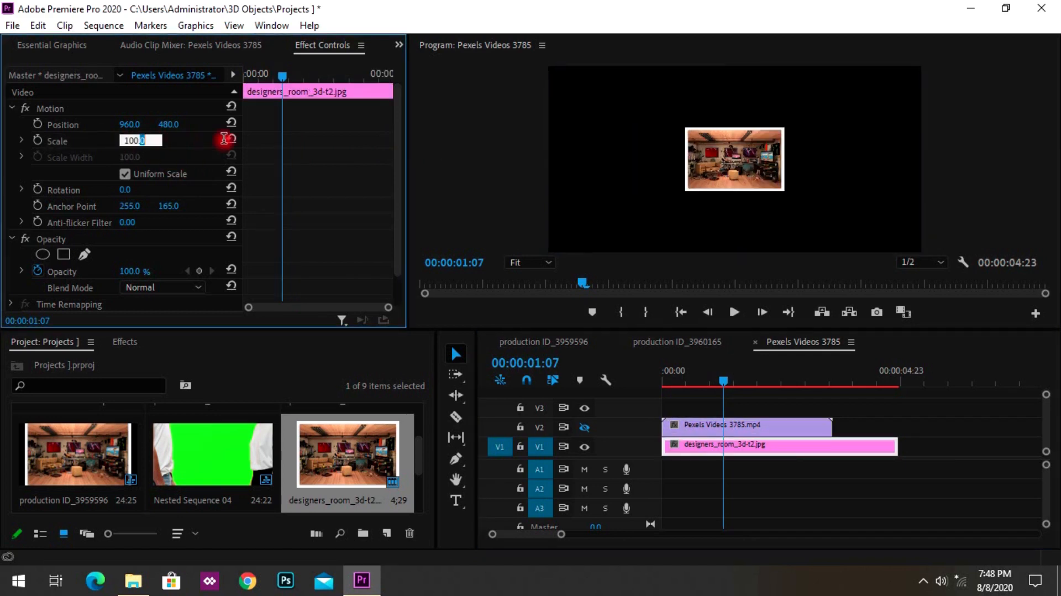
{"action": "left_click", "coordinate": [181, 146]}
{"action": "left_click_drag", "start_coordinate": [132, 142], "coordinate": [391, 159]}
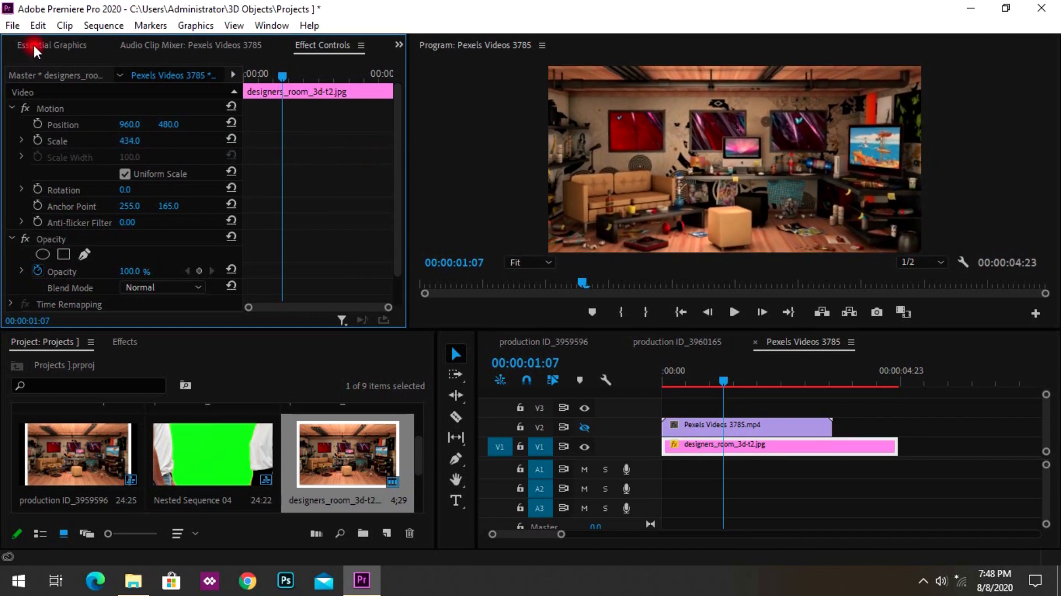
{"action": "left_click", "coordinate": [584, 426]}
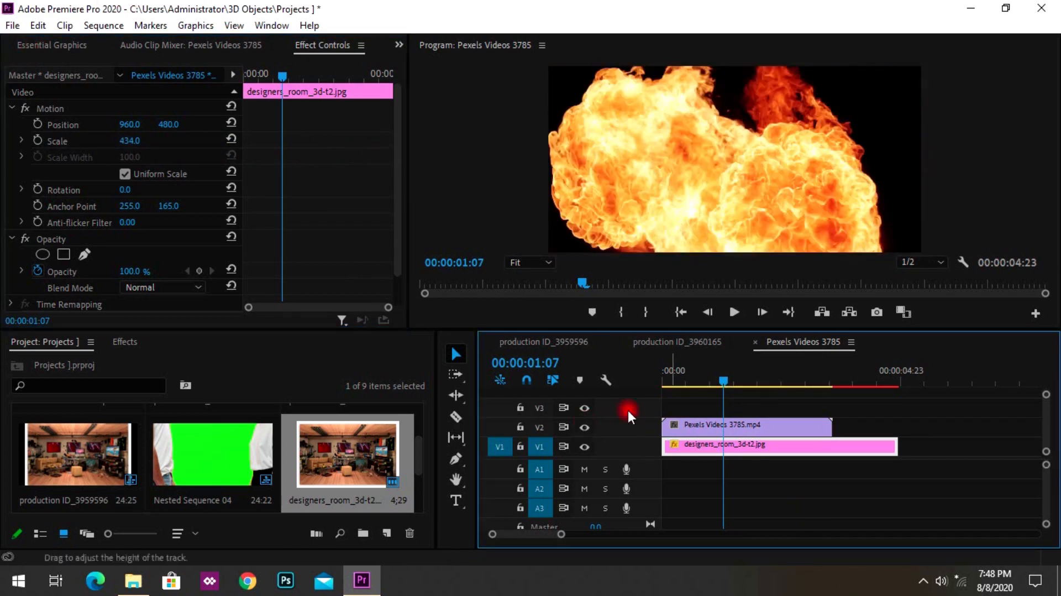
Step: Search the effects for "lum" and apply the Luma Key effect to the Pexels Videos 3785.mp4 clip on V2
{"action": "left_click", "coordinate": [117, 339]}
{"action": "left_click_drag", "start_coordinate": [95, 363], "coordinate": [21, 369]}
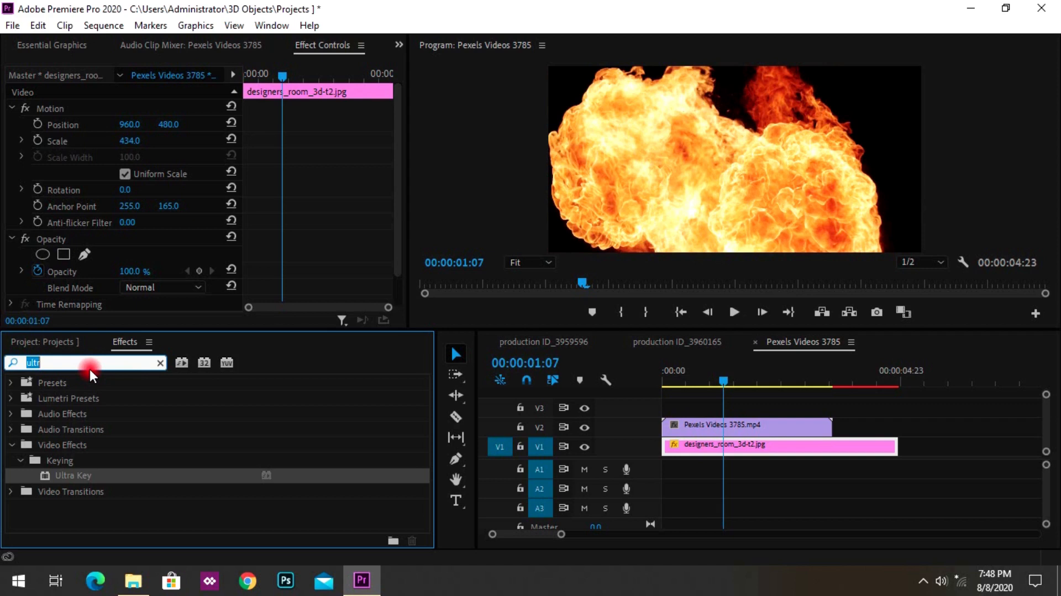
{"action": "type", "text": "lum"}
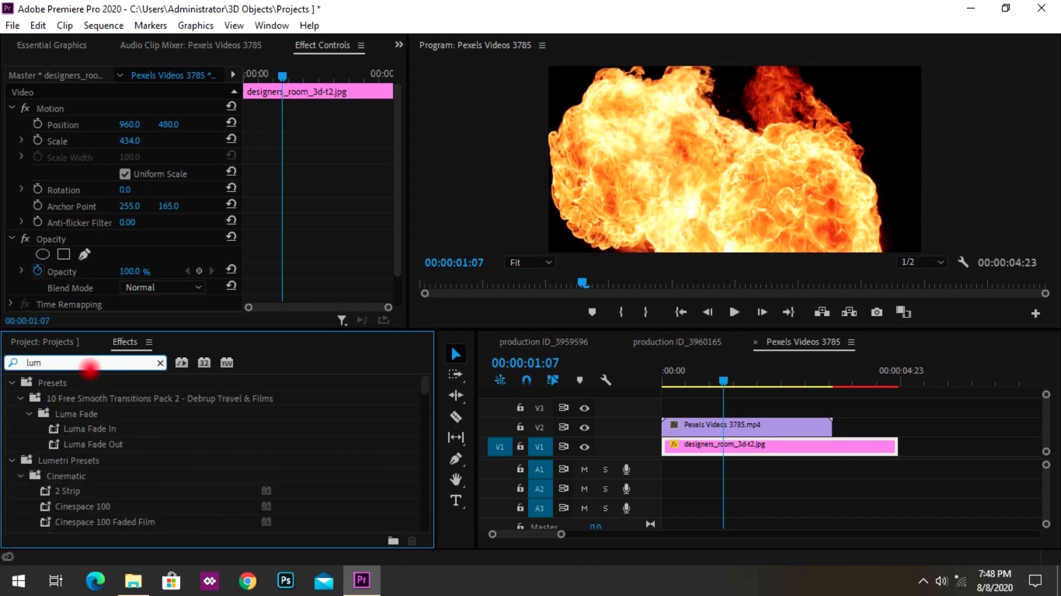
{"action": "scroll", "coordinate": [174, 478], "scroll_direction": "down", "scroll_amount": 10}
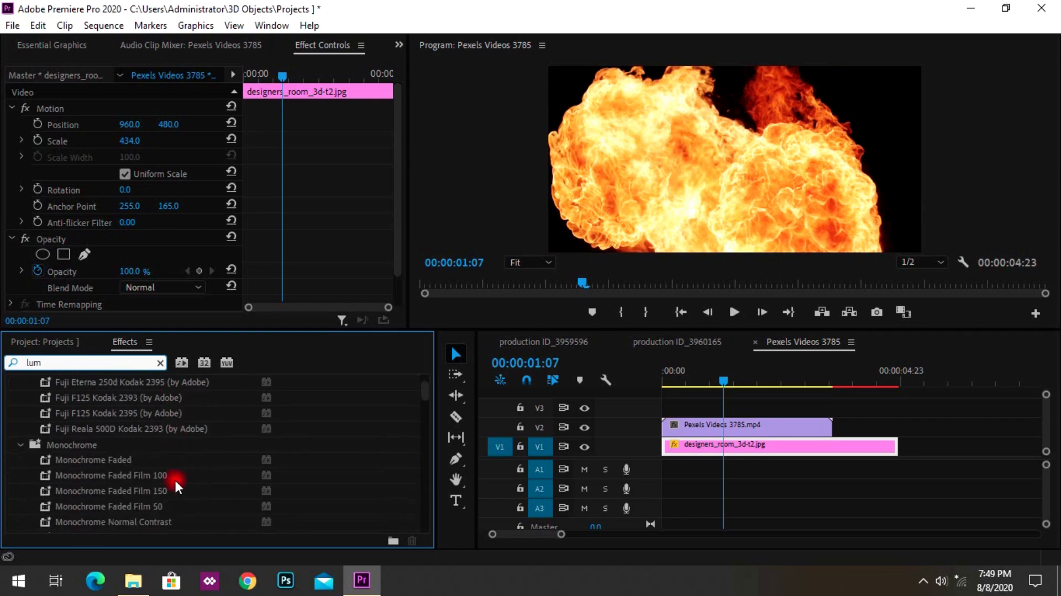
{"action": "scroll", "coordinate": [174, 478], "scroll_direction": "down", "scroll_amount": 10}
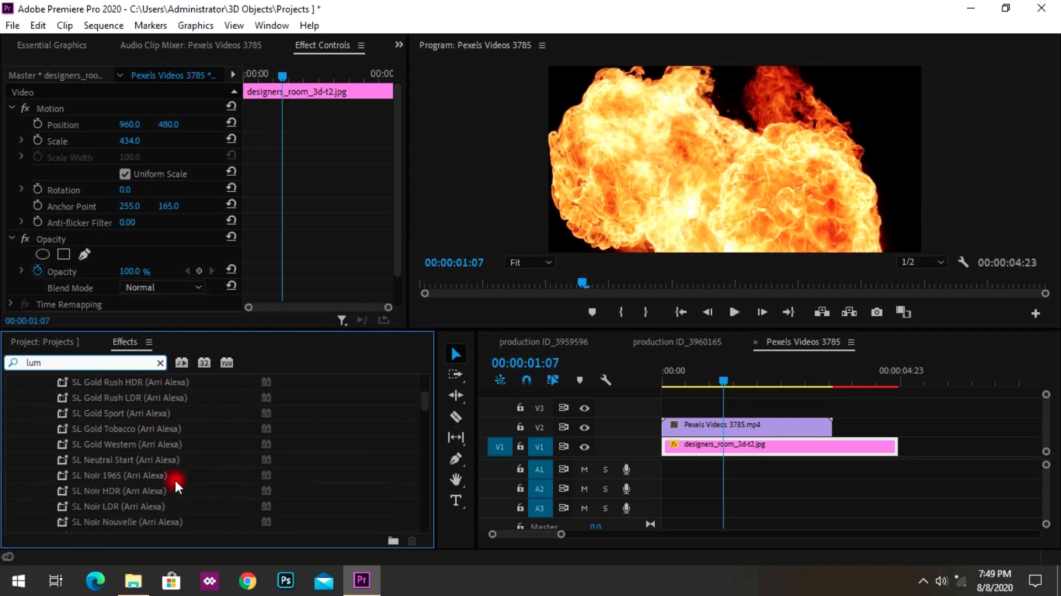
{"action": "scroll", "coordinate": [174, 478], "scroll_direction": "down", "scroll_amount": 10}
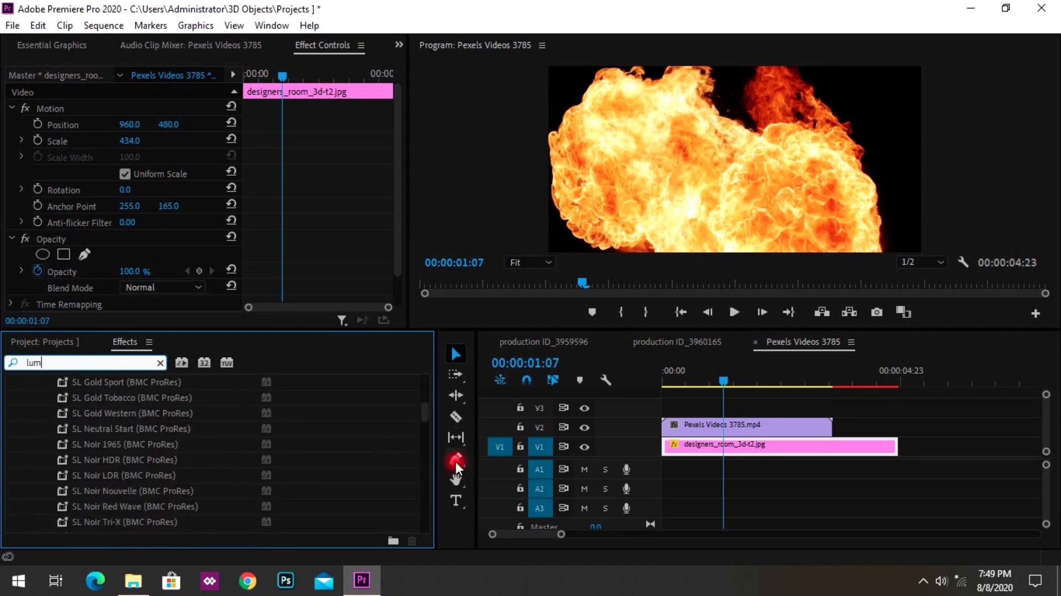
{"action": "left_click_drag", "start_coordinate": [425, 411], "coordinate": [423, 529]}
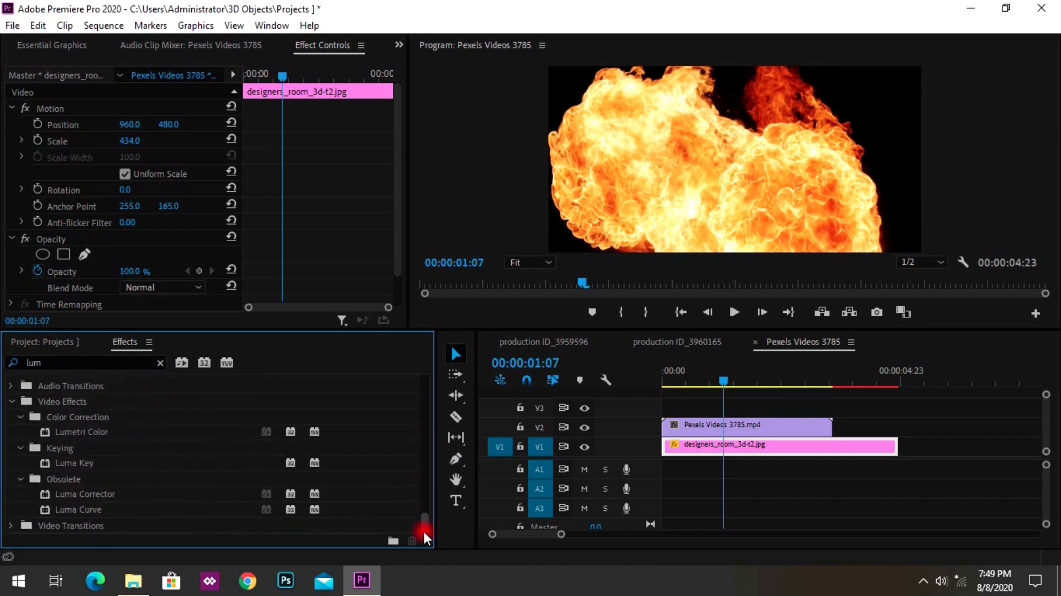
{"action": "left_click_drag", "start_coordinate": [68, 462], "coordinate": [710, 427]}
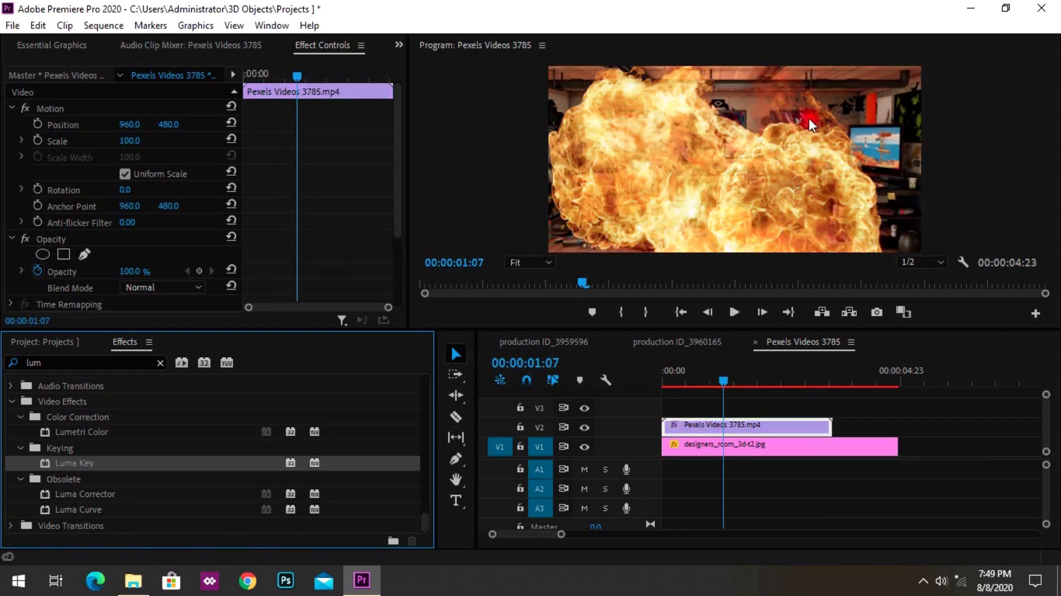
Step: At 00:00:00:12, set the Luma Key Threshold of the explosion clip to 80% and scrub through the composite back to 00:00:00:00
{"action": "scroll", "coordinate": [875, 174], "scroll_direction": "down", "scroll_amount": 2}
{"action": "scroll", "coordinate": [876, 174], "scroll_direction": "up", "scroll_amount": 13}
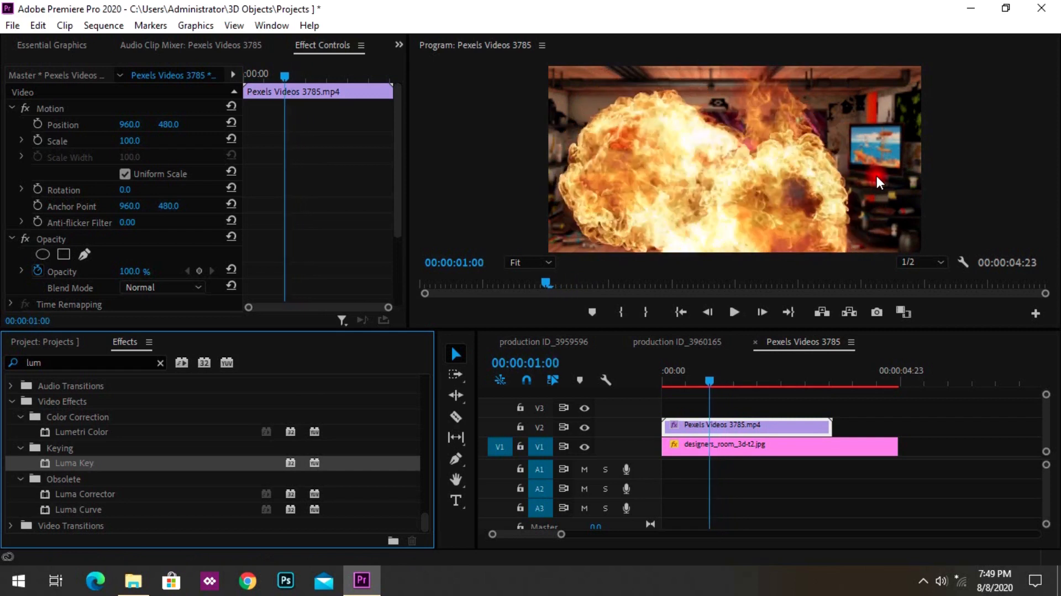
{"action": "scroll", "coordinate": [874, 174], "scroll_direction": "up", "scroll_amount": 11}
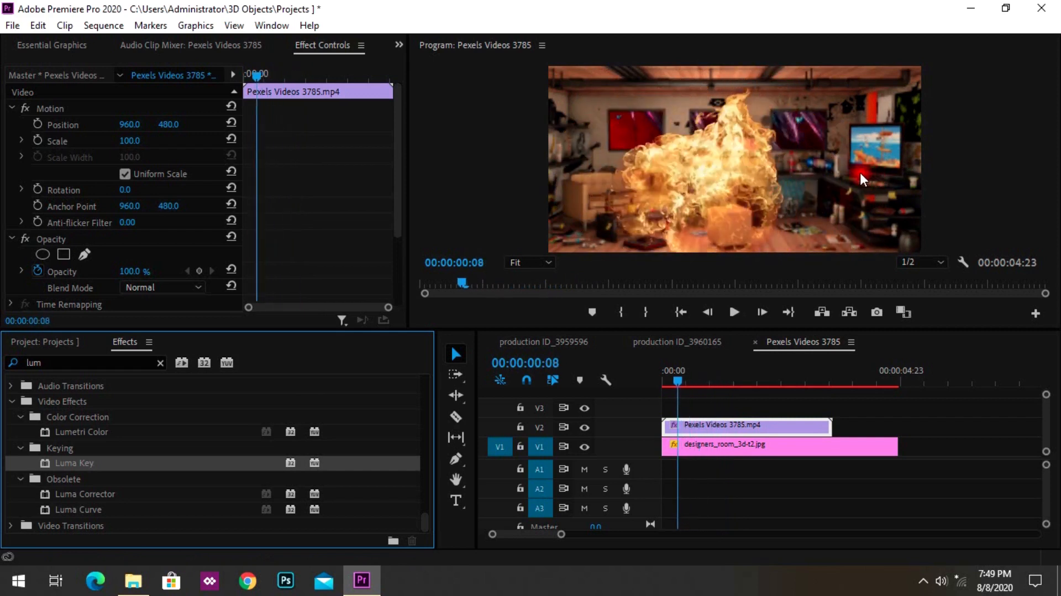
{"action": "scroll", "coordinate": [860, 171], "scroll_direction": "down", "scroll_amount": 3}
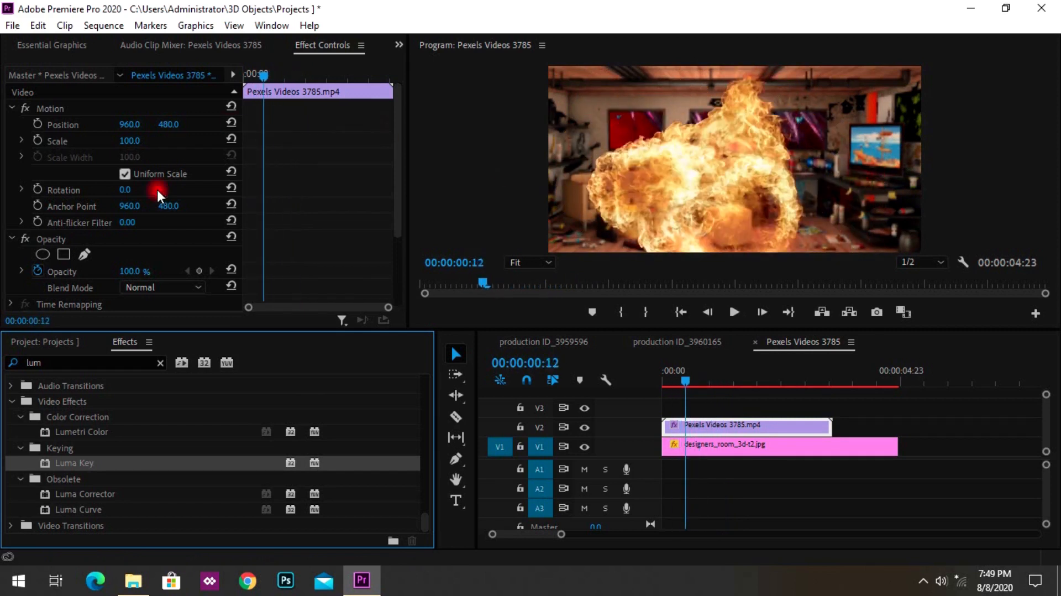
{"action": "scroll", "coordinate": [144, 221], "scroll_direction": "down", "scroll_amount": 3}
{"action": "scroll", "coordinate": [139, 231], "scroll_direction": "down", "scroll_amount": 1}
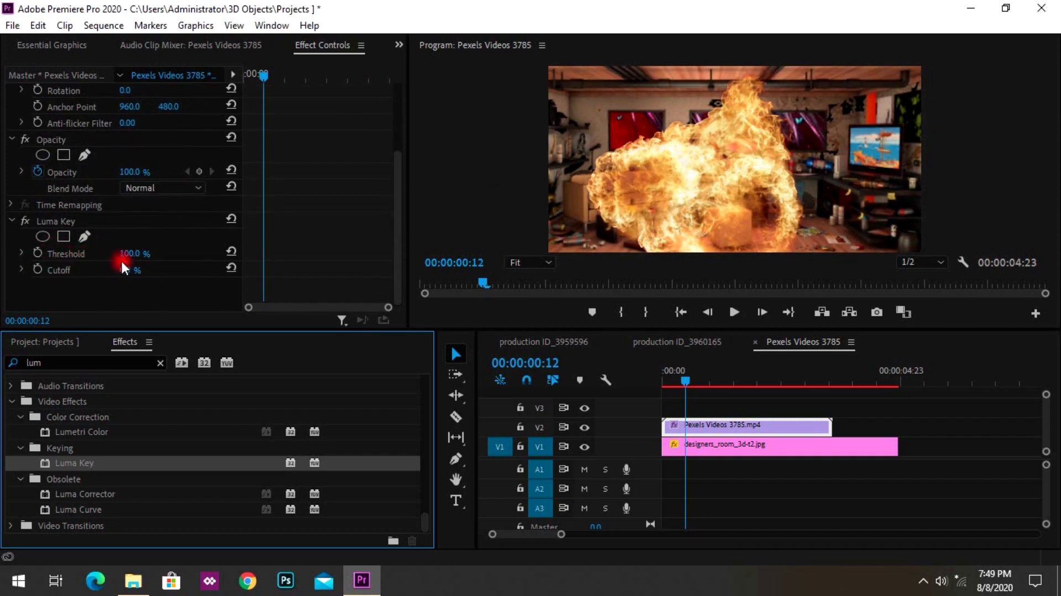
{"action": "left_click_drag", "start_coordinate": [127, 260], "coordinate": [142, 253]}
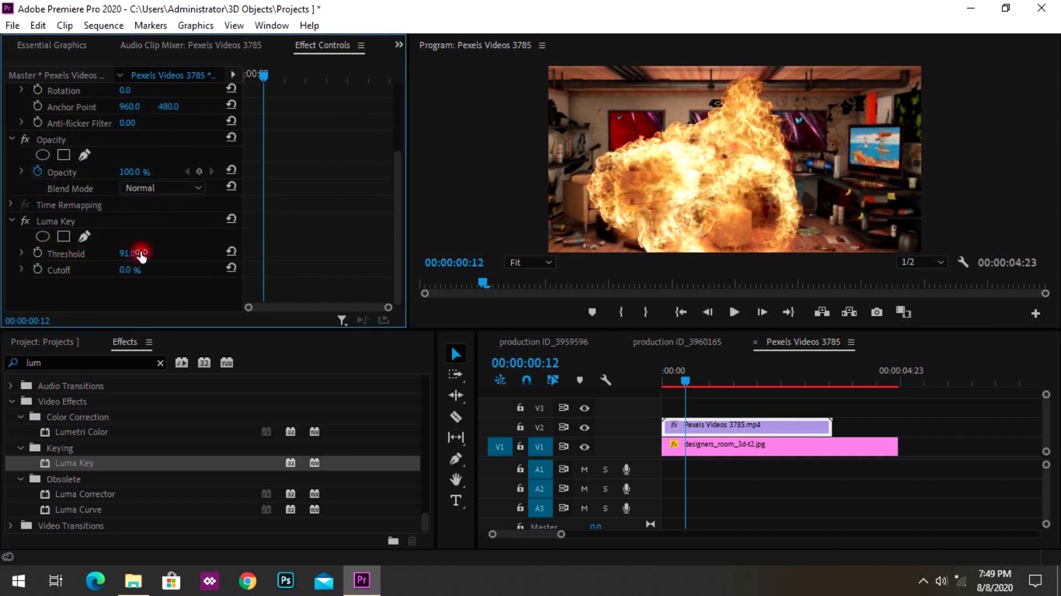
{"action": "mouse_move", "coordinate": [141, 254]}
{"action": "left_mouse_down"}
{"action": "mouse_move", "coordinate": [118, 259]}
{"action": "mouse_move", "coordinate": [143, 251]}
{"action": "left_mouse_up"}
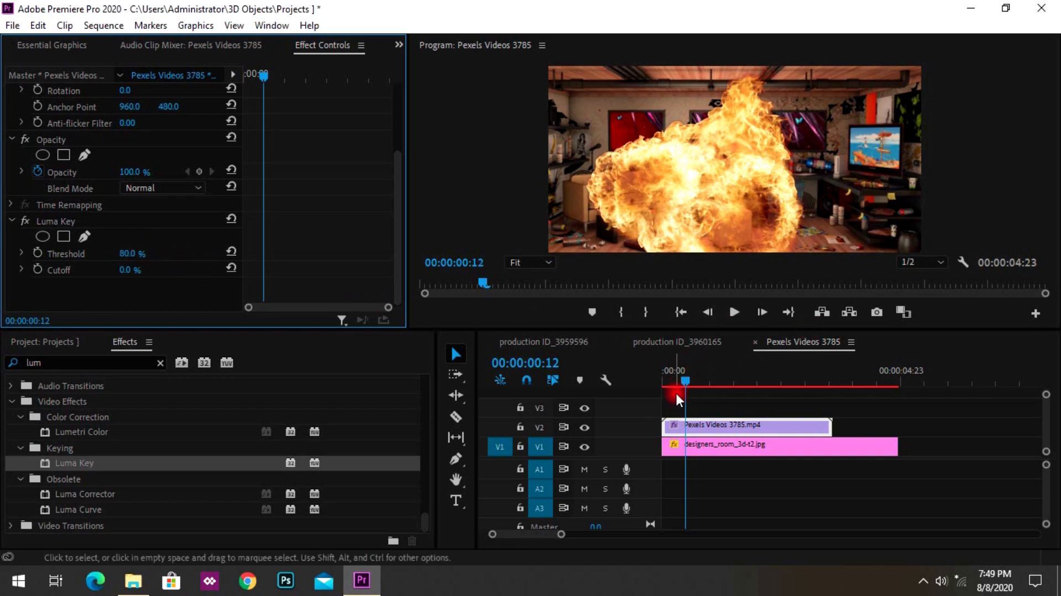
{"action": "mouse_move", "coordinate": [688, 382]}
{"action": "left_mouse_down"}
{"action": "mouse_move", "coordinate": [749, 390]}
{"action": "mouse_move", "coordinate": [675, 394]}
{"action": "mouse_move", "coordinate": [690, 394]}
{"action": "left_mouse_up"}
{"action": "left_click_drag", "start_coordinate": [767, 396], "coordinate": [651, 369]}
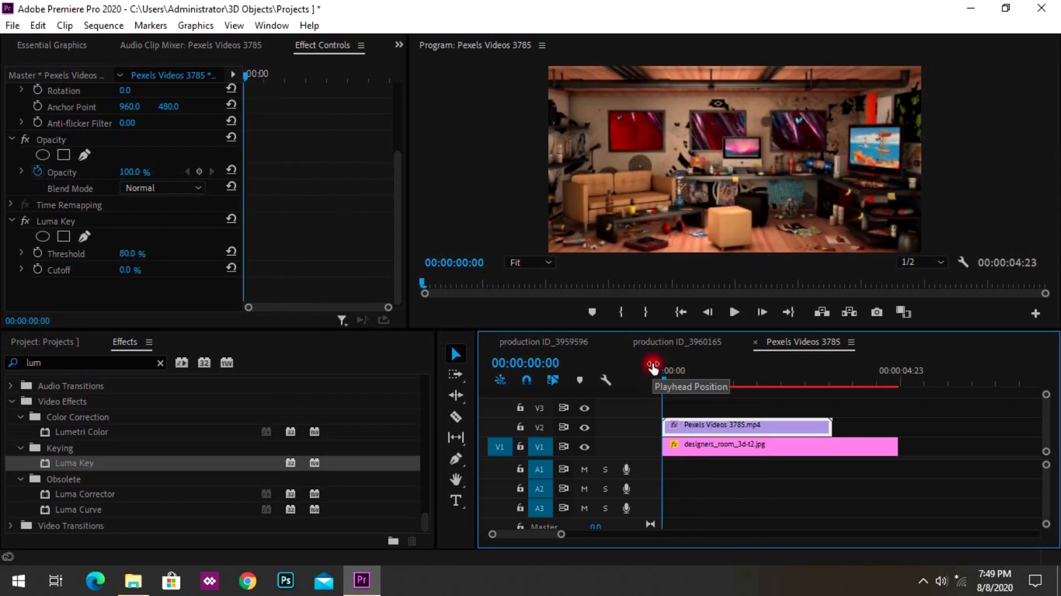